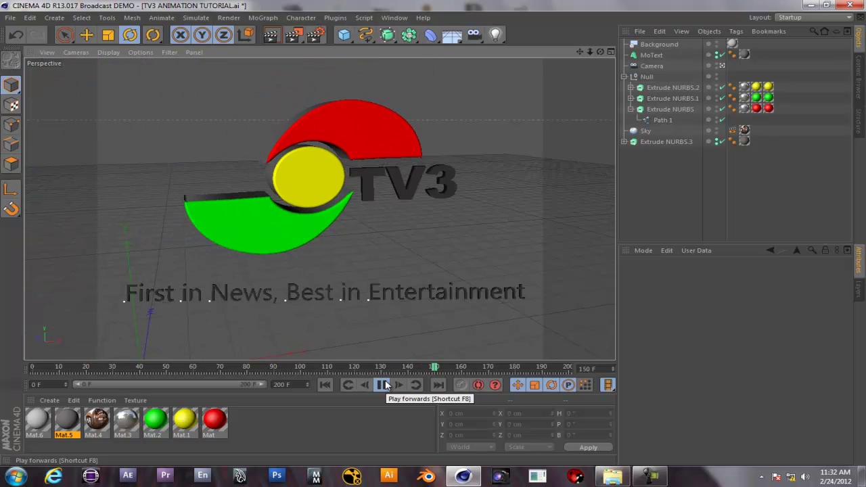
- Stop the logo animation playback, render the current view to check it, and return to the normal viewport
{"action": "left_click", "coordinate": [384, 385]}
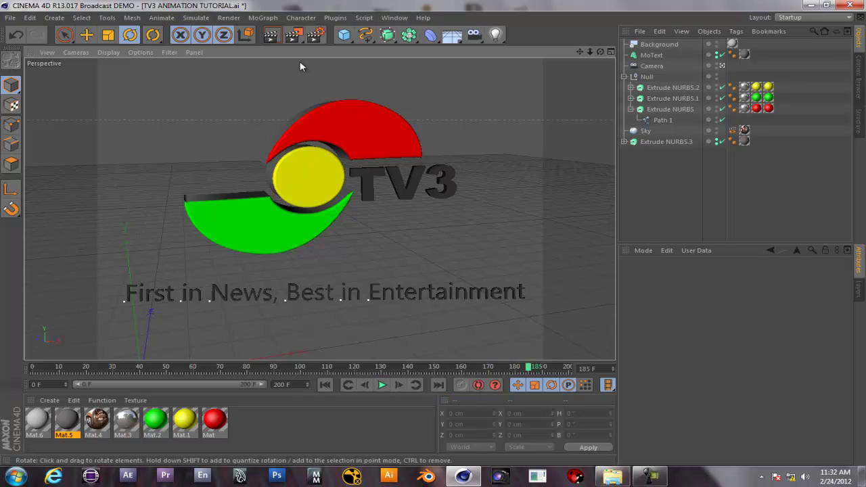
{"action": "left_click", "coordinate": [272, 36]}
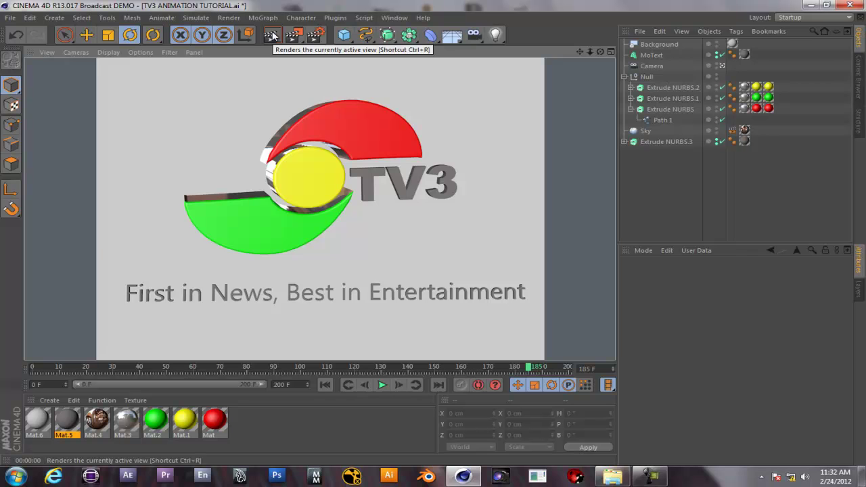
{"action": "left_click", "coordinate": [407, 263]}
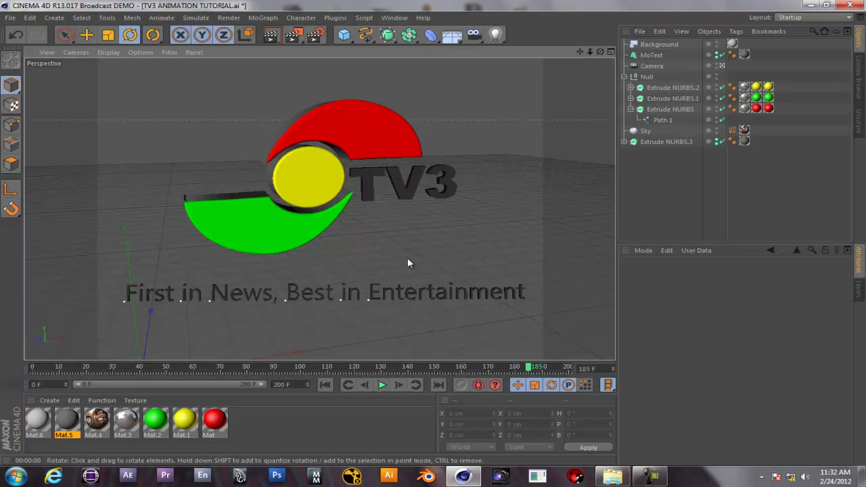
- Create a new empty project
{"action": "key", "text": "ctrl+n"}
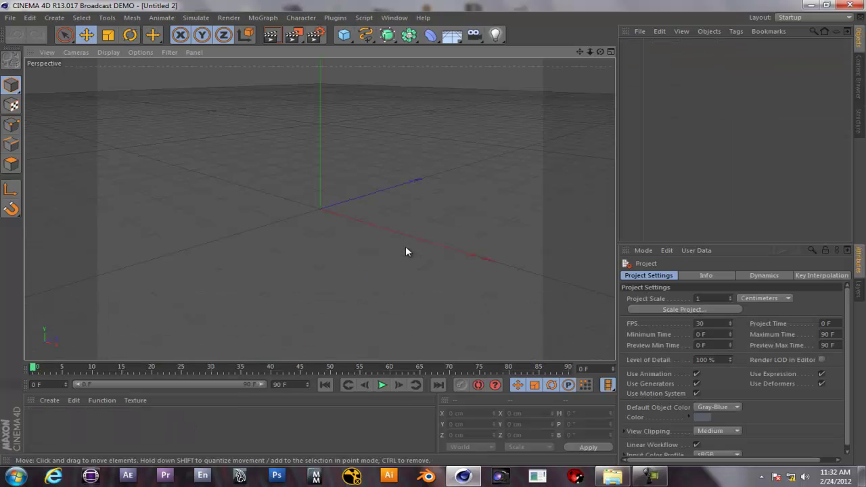
{"action": "left_click", "coordinate": [11, 18]}
{"action": "left_click", "coordinate": [20, 31]}
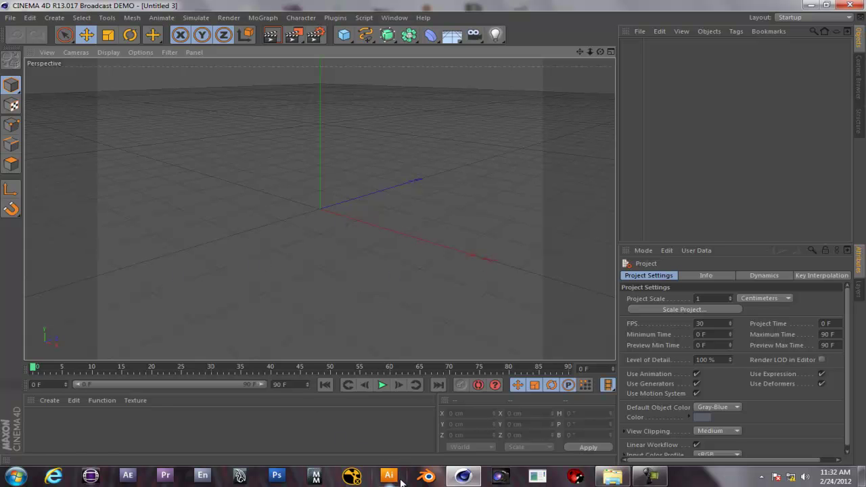
- Switch to Adobe Illustrator by opening the TV3 ANIMATION TUTORIAL file from the desktop with it
{"action": "left_click", "coordinate": [810, 9]}
{"action": "right_click", "coordinate": [558, 206]}
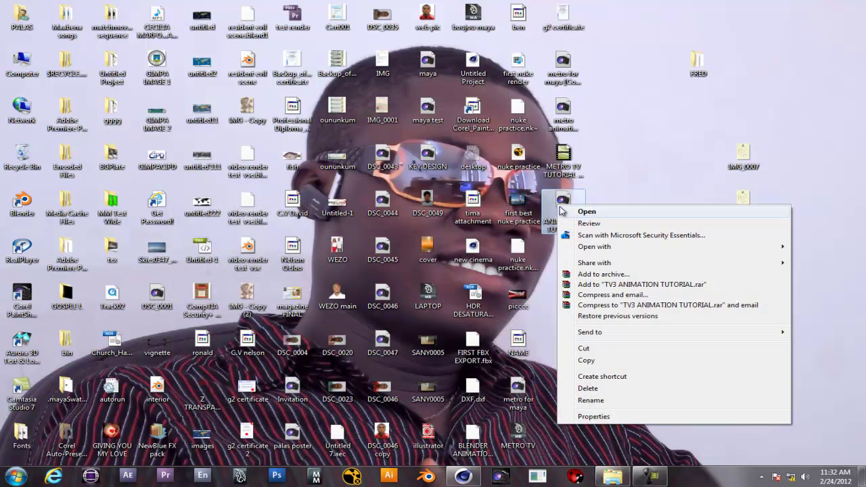
{"action": "mouse_move", "coordinate": [581, 246]}
{"action": "left_click", "coordinate": [501, 249]}
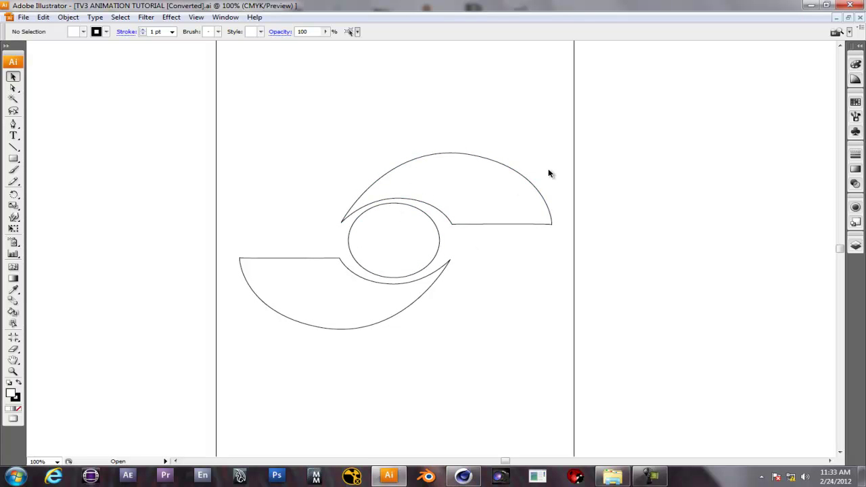
- Draw a closed crescent-shaped path above the logo with the Pen tool, starting its straight base at X 433 pt, Y 634.89 pt
{"action": "left_click", "coordinate": [13, 124]}
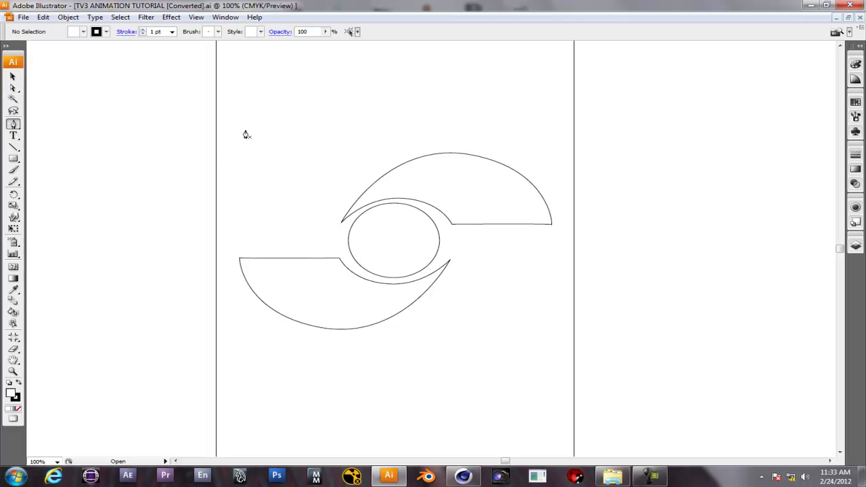
{"action": "left_click", "coordinate": [476, 129]}
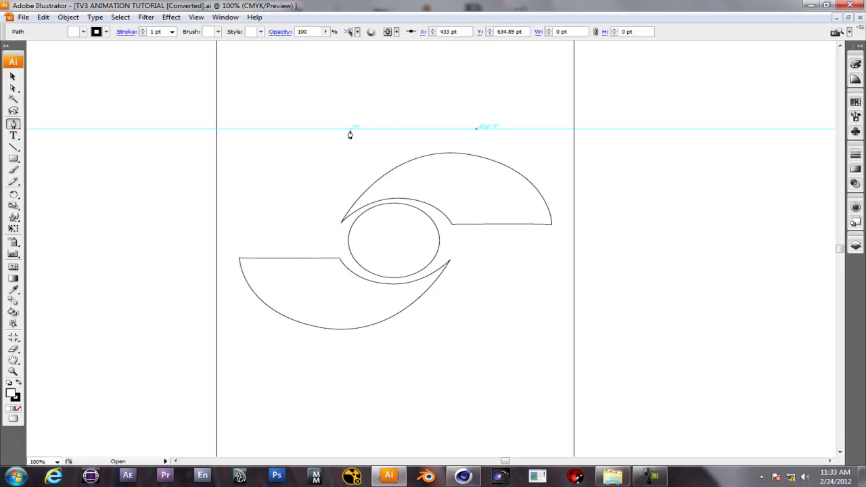
{"action": "left_click", "coordinate": [350, 129]}
{"action": "mouse_move", "coordinate": [232, 88]}
{"action": "left_mouse_down"}
{"action": "mouse_move", "coordinate": [236, 97]}
{"action": "mouse_move", "coordinate": [235, 89]}
{"action": "left_mouse_up"}
{"action": "left_click", "coordinate": [152, 142]}
{"action": "key", "text": "ctrl+z"}
{"action": "left_click_drag", "start_coordinate": [157, 142], "coordinate": [79, 210]}
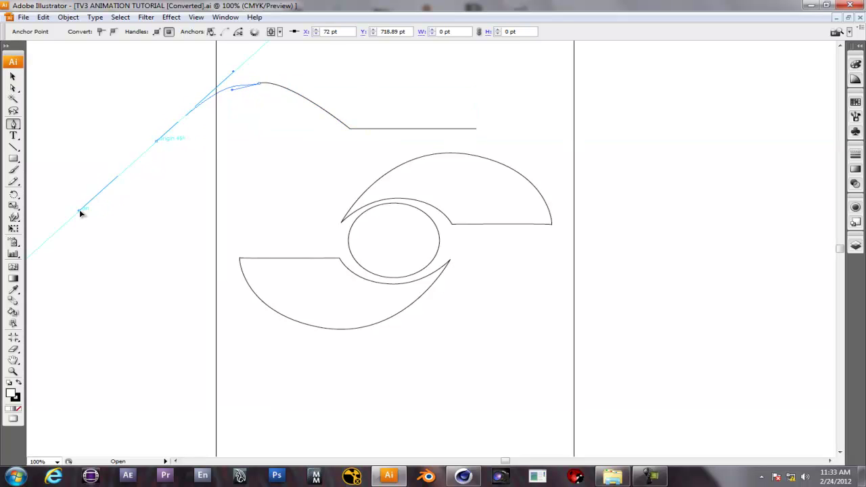
{"action": "scroll", "coordinate": [338, 71], "scroll_direction": "down", "scroll_amount": 3}
{"action": "scroll", "coordinate": [357, 65], "scroll_direction": "up", "scroll_amount": 8}
{"action": "left_click_drag", "start_coordinate": [332, 125], "coordinate": [435, 109]}
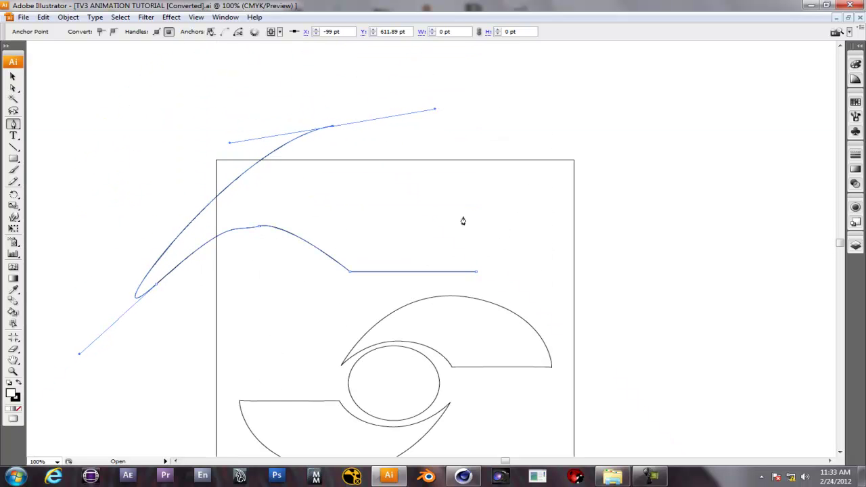
{"action": "left_click", "coordinate": [477, 272]}
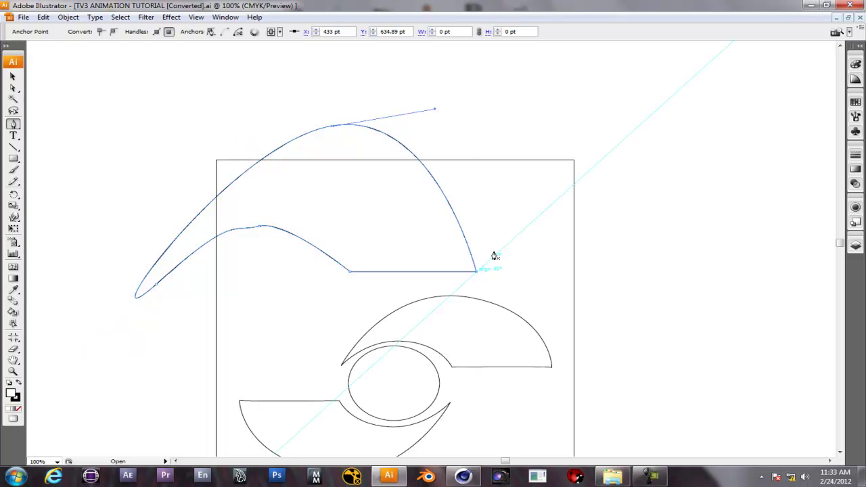
- Move the outer arc's top anchor to about X 174.5 pt, Y 885 pt, and reshape the left tip into a sharp point
{"action": "left_click", "coordinate": [13, 87]}
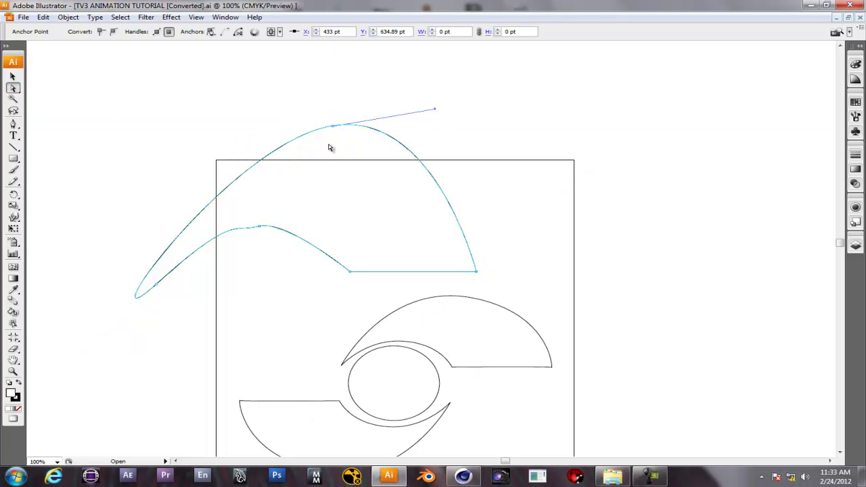
{"action": "left_click_drag", "start_coordinate": [332, 126], "coordinate": [332, 136]}
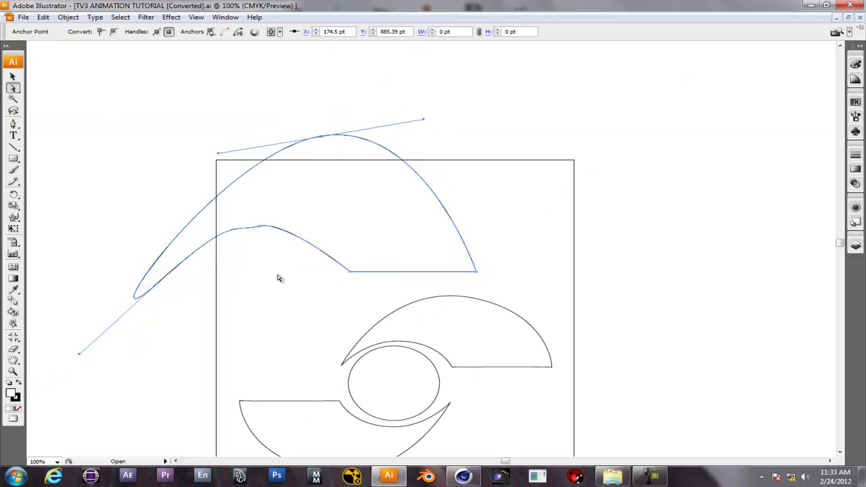
{"action": "left_click", "coordinate": [156, 287]}
{"action": "left_click_drag", "start_coordinate": [158, 289], "coordinate": [152, 267]}
{"action": "left_click_drag", "start_coordinate": [75, 339], "coordinate": [195, 189]}
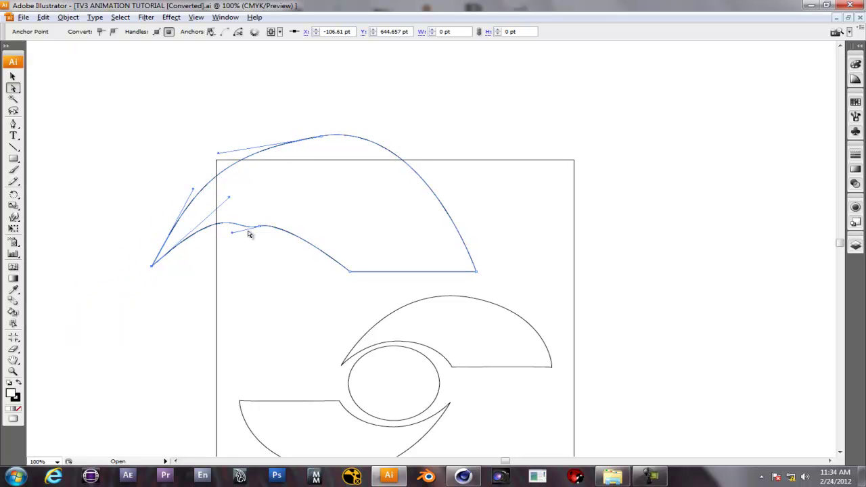
- Adjust the middle anchor of the crescent's inner curve, placing it at about X 77 pt, Y 733 pt
{"action": "left_click", "coordinate": [259, 228]}
{"action": "mouse_move", "coordinate": [260, 230]}
{"action": "left_mouse_down"}
{"action": "mouse_move", "coordinate": [234, 234]}
{"action": "mouse_move", "coordinate": [248, 221]}
{"action": "mouse_move", "coordinate": [237, 230]}
{"action": "mouse_move", "coordinate": [291, 230]}
{"action": "mouse_move", "coordinate": [267, 236]}
{"action": "mouse_move", "coordinate": [261, 225]}
{"action": "mouse_move", "coordinate": [245, 224]}
{"action": "mouse_move", "coordinate": [259, 221]}
{"action": "mouse_move", "coordinate": [263, 230]}
{"action": "left_mouse_up"}
{"action": "key", "text": "ctrl+z"}
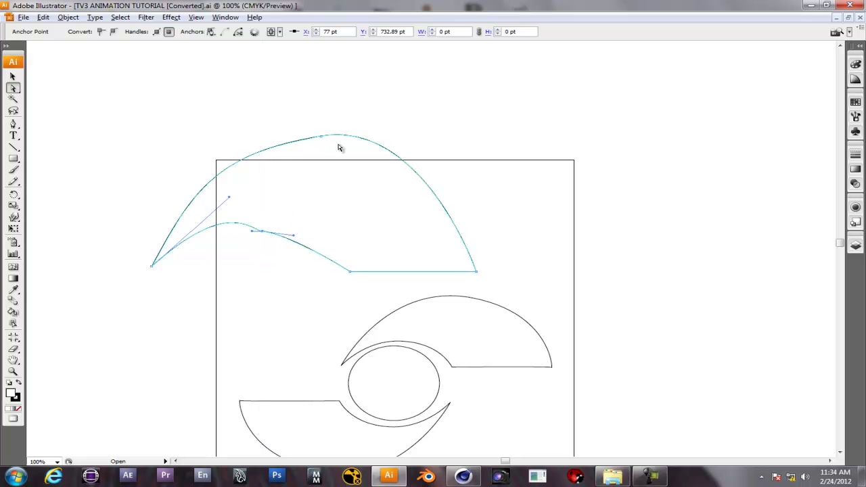
- Round the outer arc by moving its top anchor to X 208 pt, Y 841.89 pt and nearly levelling its handles
{"action": "left_click", "coordinate": [323, 139]}
{"action": "left_click_drag", "start_coordinate": [323, 139], "coordinate": [297, 157]}
{"action": "left_click_drag", "start_coordinate": [402, 129], "coordinate": [396, 140]}
{"action": "left_click_drag", "start_coordinate": [296, 159], "coordinate": [341, 162]}
{"action": "left_click_drag", "start_coordinate": [241, 177], "coordinate": [254, 157]}
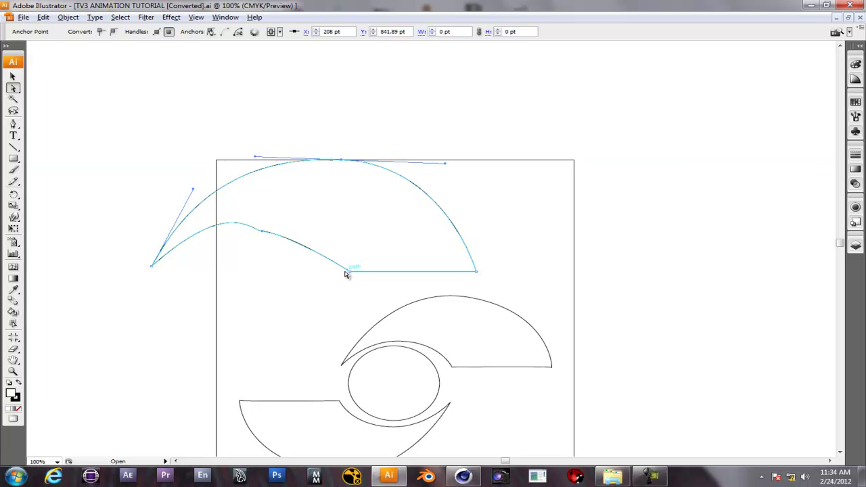
- Move the inner base corner to X 145 pt, smooth the inner curve, and lower the left tip to Y 631.89 pt
{"action": "left_click_drag", "start_coordinate": [350, 272], "coordinate": [303, 271]}
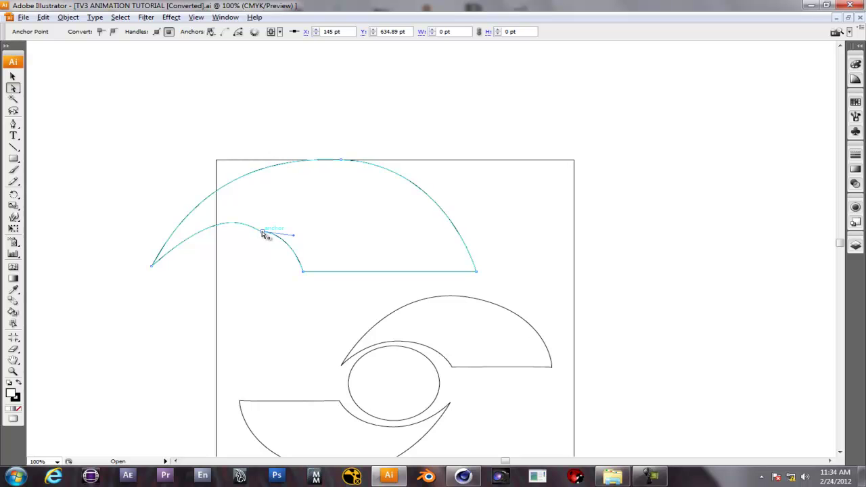
{"action": "left_click_drag", "start_coordinate": [265, 234], "coordinate": [259, 232]}
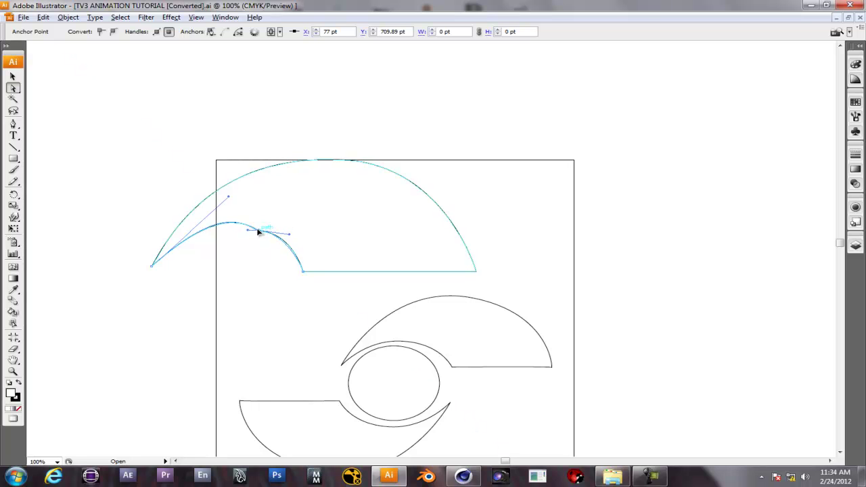
{"action": "left_click", "coordinate": [226, 209]}
{"action": "left_click_drag", "start_coordinate": [227, 209], "coordinate": [205, 223]}
{"action": "left_click_drag", "start_coordinate": [258, 232], "coordinate": [238, 232]}
{"action": "left_click_drag", "start_coordinate": [152, 266], "coordinate": [153, 273]}
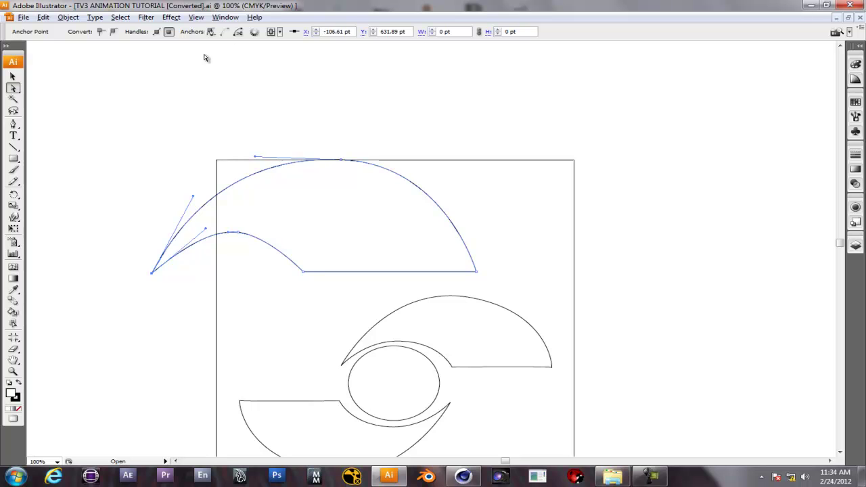
- Show the rulers around the document
{"action": "left_click", "coordinate": [197, 17]}
{"action": "left_click", "coordinate": [215, 241]}
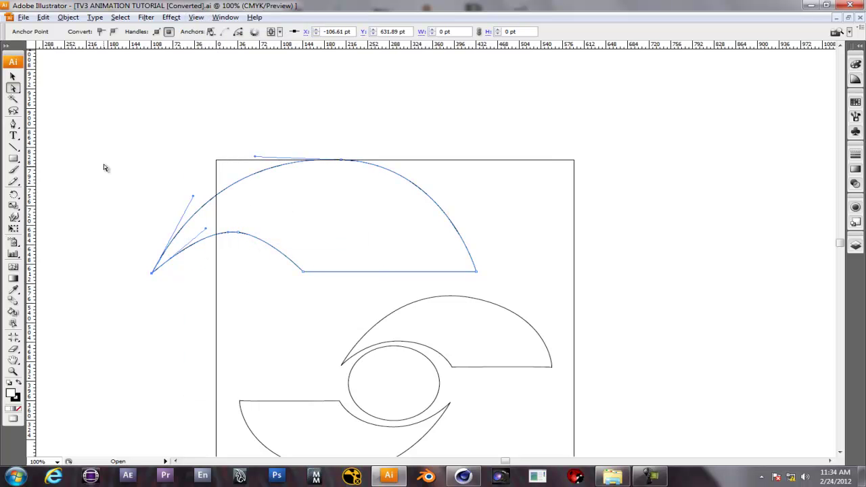
{"action": "scroll", "coordinate": [318, 284], "scroll_direction": "down", "scroll_amount": 2}
{"action": "scroll", "coordinate": [346, 255], "scroll_direction": "up", "scroll_amount": 1}
- Select the whole crescent and move it up and to the right, away from the existing logo outlines
{"action": "left_click", "coordinate": [13, 76]}
{"action": "scroll", "coordinate": [232, 183], "scroll_direction": "down", "scroll_amount": 2}
{"action": "left_click", "coordinate": [555, 142]}
{"action": "scroll", "coordinate": [304, 108], "scroll_direction": "up", "scroll_amount": 1}
{"action": "scroll", "coordinate": [311, 131], "scroll_direction": "up", "scroll_amount": 1}
{"action": "left_click", "coordinate": [319, 152]}
{"action": "scroll", "coordinate": [333, 185], "scroll_direction": "down", "scroll_amount": 2}
{"action": "scroll", "coordinate": [429, 212], "scroll_direction": "up", "scroll_amount": 2}
{"action": "left_click_drag", "start_coordinate": [341, 220], "coordinate": [573, 143]}
{"action": "scroll", "coordinate": [562, 152], "scroll_direction": "down", "scroll_amount": 2}
- Scale the crescent down to about 285 by 111 pt and place it above the artboard
{"action": "scroll", "coordinate": [556, 157], "scroll_direction": "up", "scroll_amount": 5}
{"action": "left_click_drag", "start_coordinate": [575, 273], "coordinate": [448, 87]}
{"action": "left_click_drag", "start_coordinate": [564, 171], "coordinate": [412, 120]}
{"action": "left_click", "coordinate": [358, 90]}
{"action": "left_click_drag", "start_coordinate": [358, 91], "coordinate": [399, 114]}
- Duplicate the crescent in place and reflect the copy across the horizontal axis, with the preview enabled
{"action": "key", "text": "a"}
{"action": "key", "text": "v"}
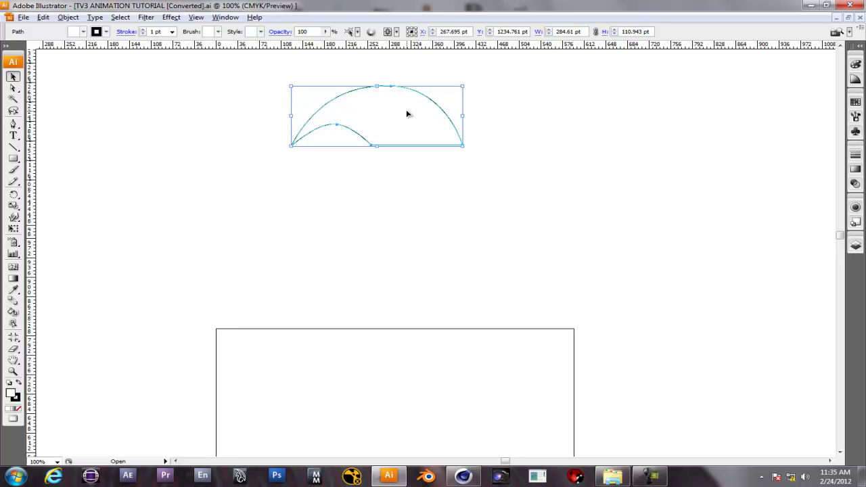
{"action": "left_click", "coordinate": [67, 17]}
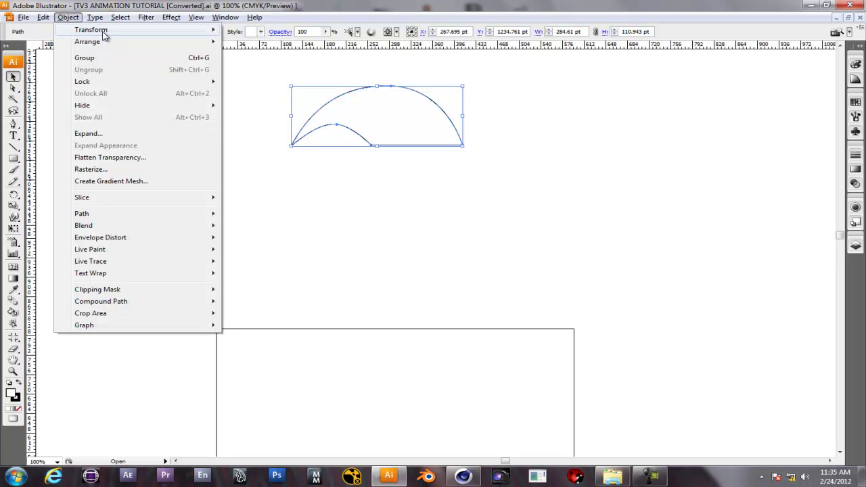
{"action": "mouse_move", "coordinate": [171, 30]}
{"action": "left_click", "coordinate": [264, 69]}
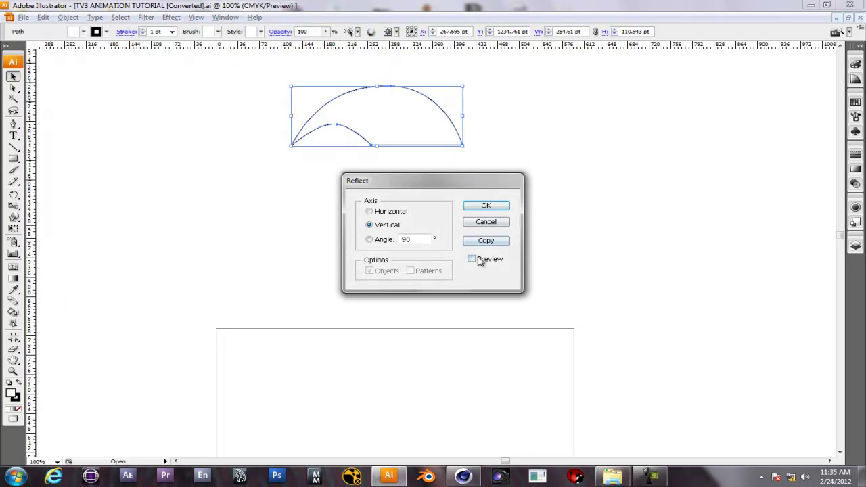
{"action": "left_click_drag", "start_coordinate": [444, 185], "coordinate": [630, 172]}
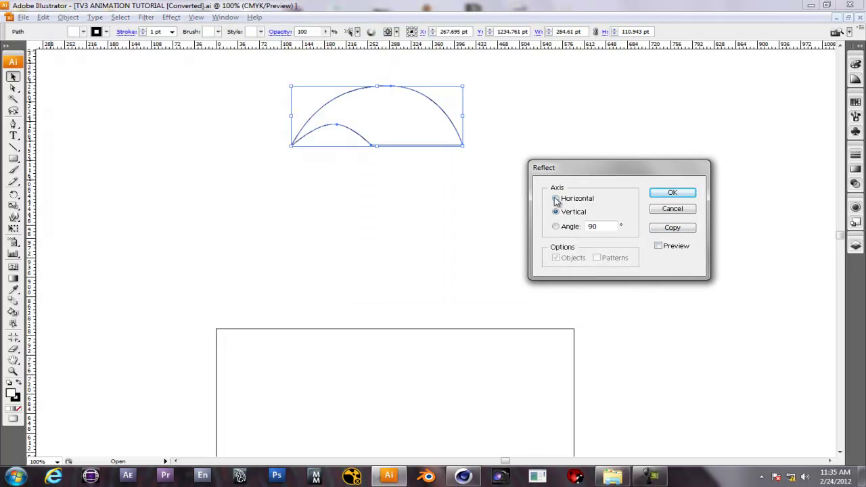
{"action": "left_click", "coordinate": [662, 248]}
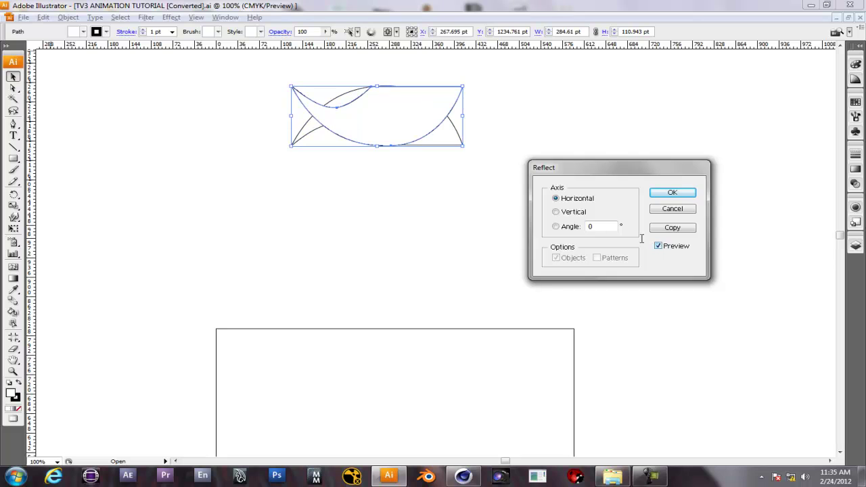
{"action": "left_click_drag", "start_coordinate": [598, 178], "coordinate": [624, 128]}
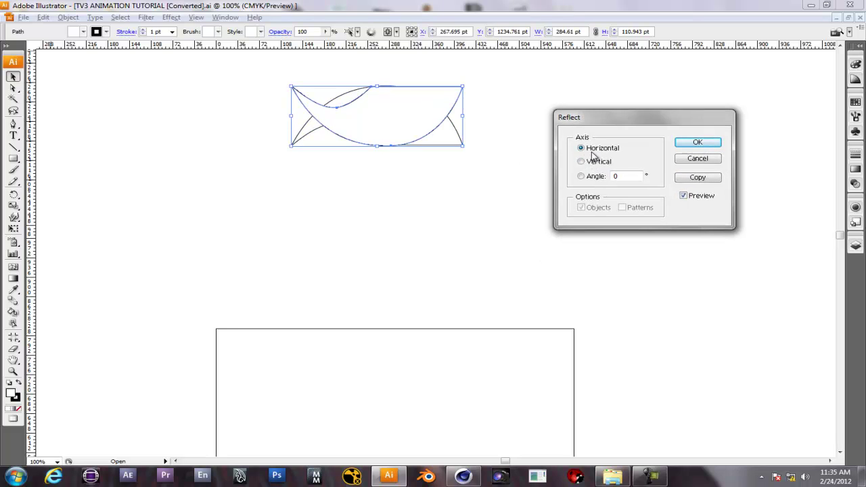
{"action": "left_click", "coordinate": [708, 144]}
- Reflect the copied crescent across the vertical axis and place it below and left of the original
{"action": "left_click", "coordinate": [68, 17]}
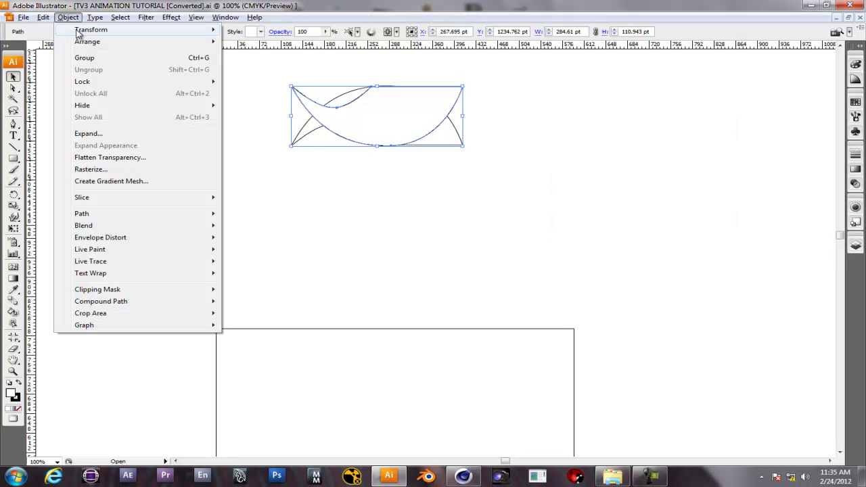
{"action": "mouse_move", "coordinate": [108, 29]}
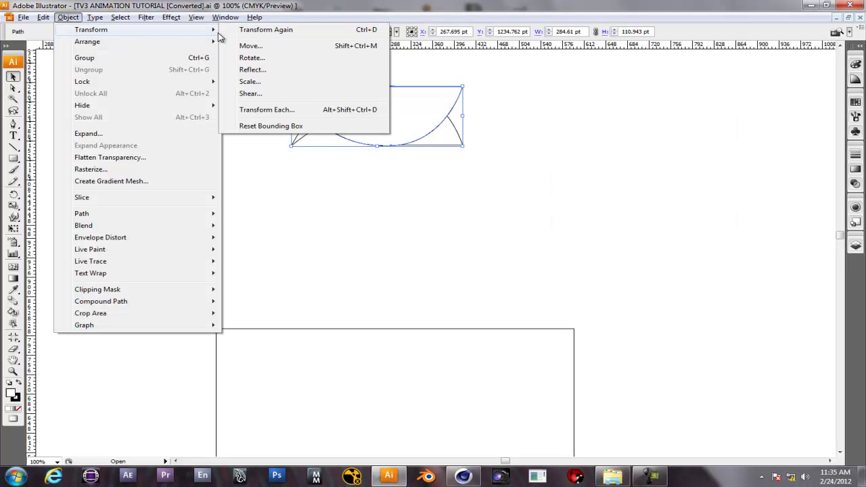
{"action": "left_click", "coordinate": [273, 70]}
{"action": "left_click", "coordinate": [372, 223]}
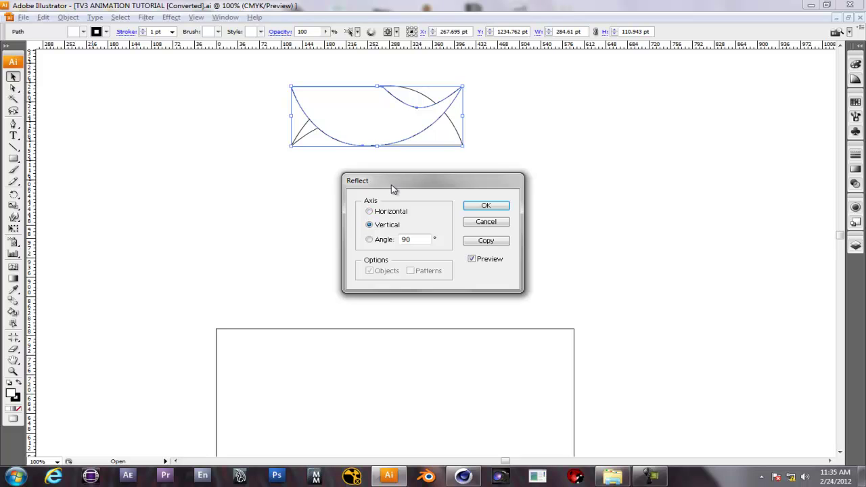
{"action": "left_click_drag", "start_coordinate": [390, 188], "coordinate": [553, 181]}
{"action": "left_click", "coordinate": [648, 198]}
{"action": "left_click_drag", "start_coordinate": [415, 129], "coordinate": [339, 212]}
{"action": "left_click", "coordinate": [459, 221]}
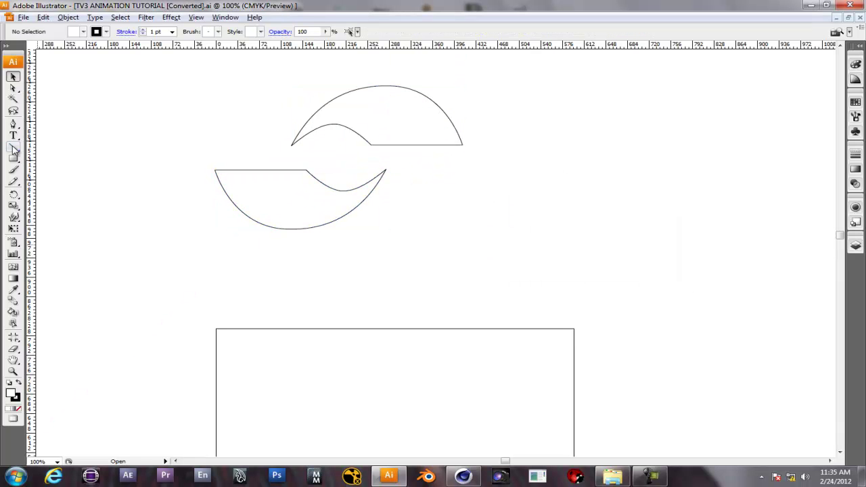
- Draw an ellipse beside the two crescents and move it into the gap between them
{"action": "left_click_drag", "start_coordinate": [14, 159], "coordinate": [53, 184]}
{"action": "left_click_drag", "start_coordinate": [467, 191], "coordinate": [556, 269]}
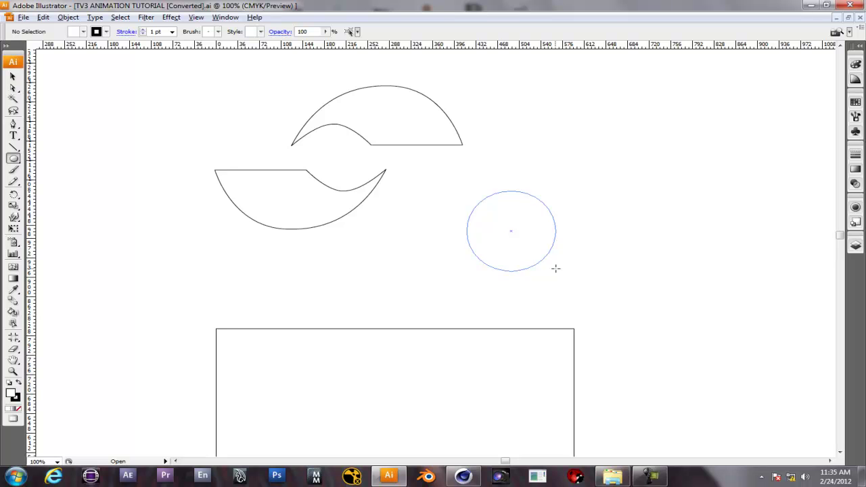
{"action": "left_click_drag", "start_coordinate": [556, 268], "coordinate": [563, 269]}
{"action": "key", "text": "v"}
{"action": "left_click_drag", "start_coordinate": [477, 235], "coordinate": [292, 165]}
- Raise the upper crescent and scale the ellipse down to sit under its inner curve
{"action": "left_click_drag", "start_coordinate": [405, 116], "coordinate": [421, 95]}
{"action": "left_click", "coordinate": [367, 160]}
{"action": "left_click_drag", "start_coordinate": [378, 121], "coordinate": [356, 138]}
{"action": "left_click_drag", "start_coordinate": [318, 169], "coordinate": [332, 142]}
- Move the upper crescent down to Y 1269.761 pt and lower its inner curve's middle anchor towards the ellipse
{"action": "left_click", "coordinate": [345, 109]}
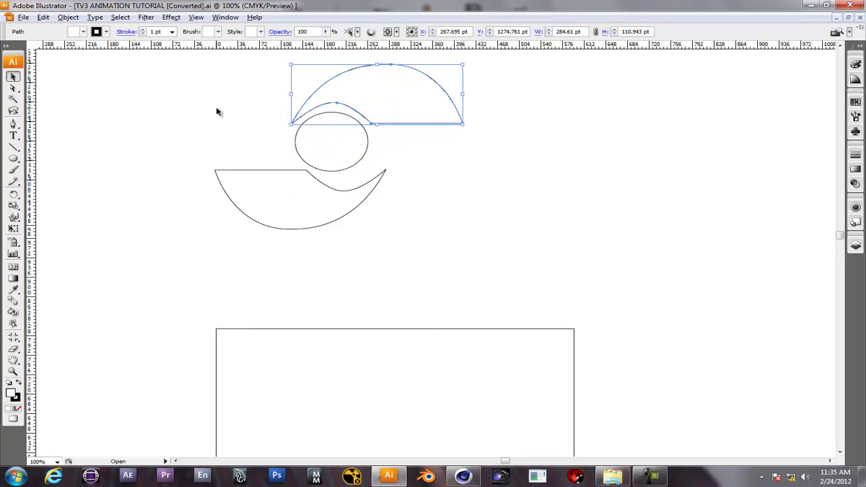
{"action": "left_click_drag", "start_coordinate": [371, 103], "coordinate": [372, 103]}
{"action": "left_click", "coordinate": [13, 88]}
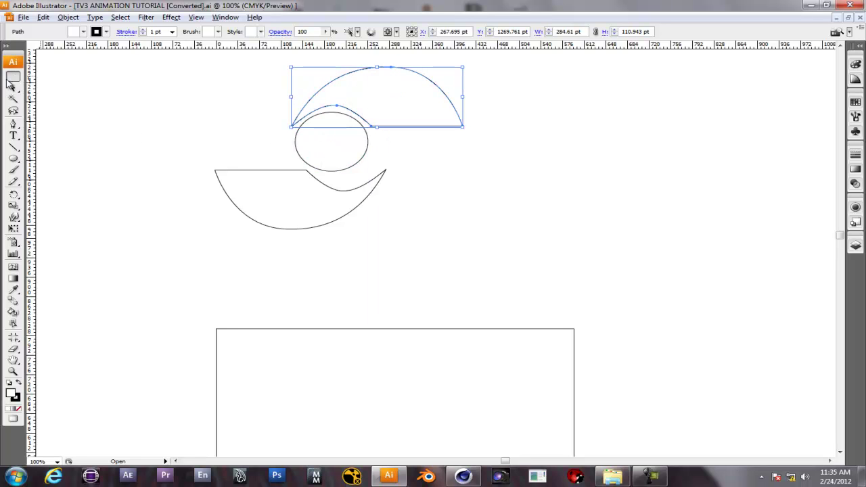
{"action": "left_click", "coordinate": [337, 107]}
{"action": "left_click_drag", "start_coordinate": [337, 107], "coordinate": [337, 111]}
{"action": "left_click", "coordinate": [432, 155]}
- Delete the lower reflected crescent and select the upper crescent
{"action": "left_click", "coordinate": [13, 76]}
{"action": "left_click", "coordinate": [256, 221]}
{"action": "key", "text": "Delete"}
{"action": "left_click", "coordinate": [414, 70]}
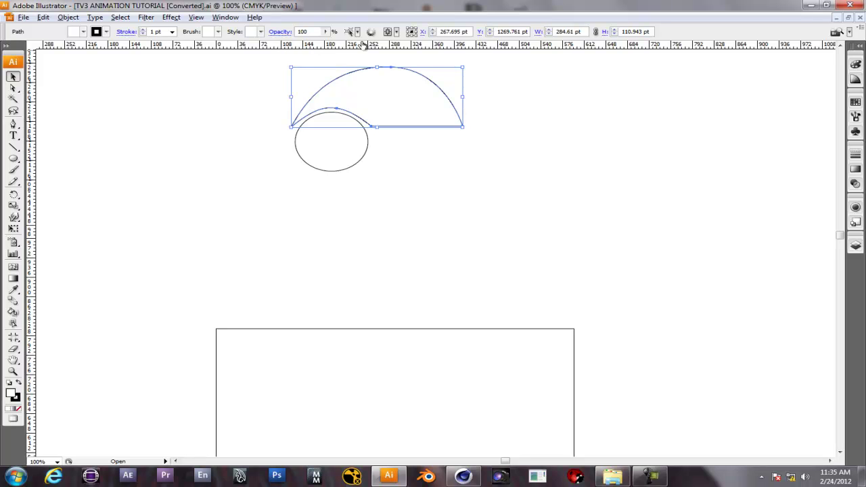
- Reflect the selected crescent across the horizontal axis
{"action": "left_click", "coordinate": [68, 17]}
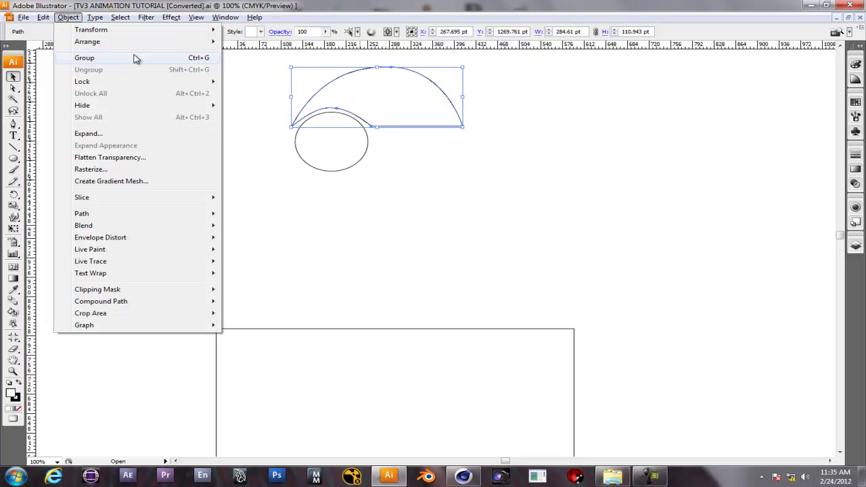
{"action": "mouse_move", "coordinate": [155, 31]}
{"action": "left_click", "coordinate": [265, 70]}
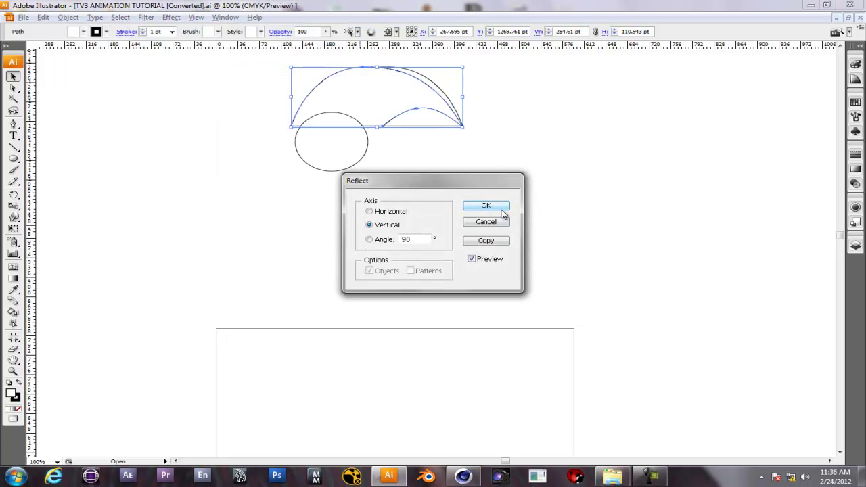
{"action": "left_click", "coordinate": [374, 212]}
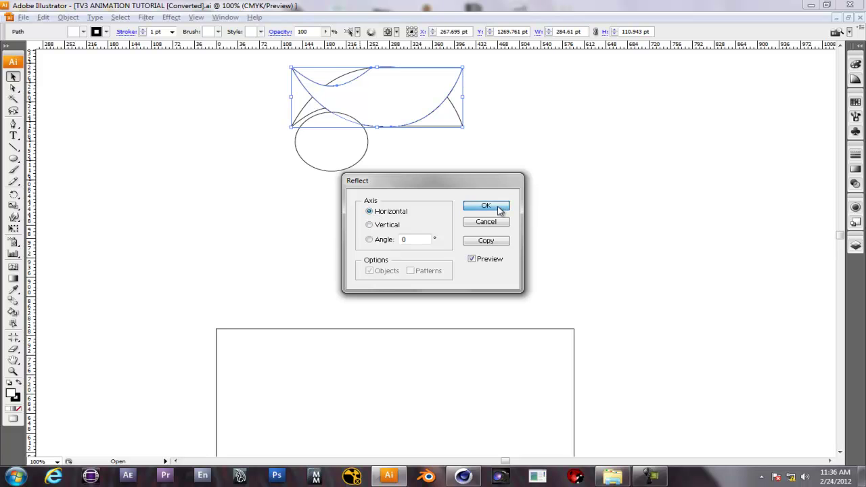
{"action": "left_click", "coordinate": [486, 206]}
- Reflect the flipped crescent across the vertical axis and place it below the ellipse, opposite the upper crescent
{"action": "left_click", "coordinate": [68, 16]}
{"action": "mouse_move", "coordinate": [199, 34]}
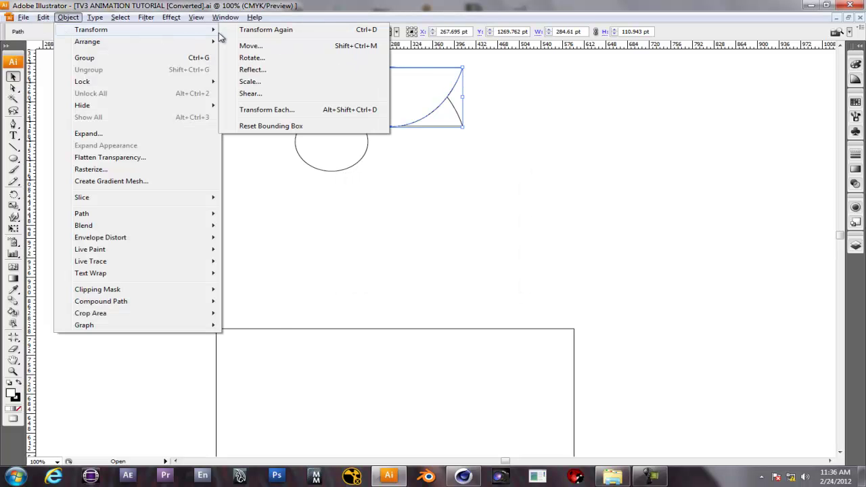
{"action": "left_click", "coordinate": [251, 69]}
{"action": "left_click", "coordinate": [367, 223]}
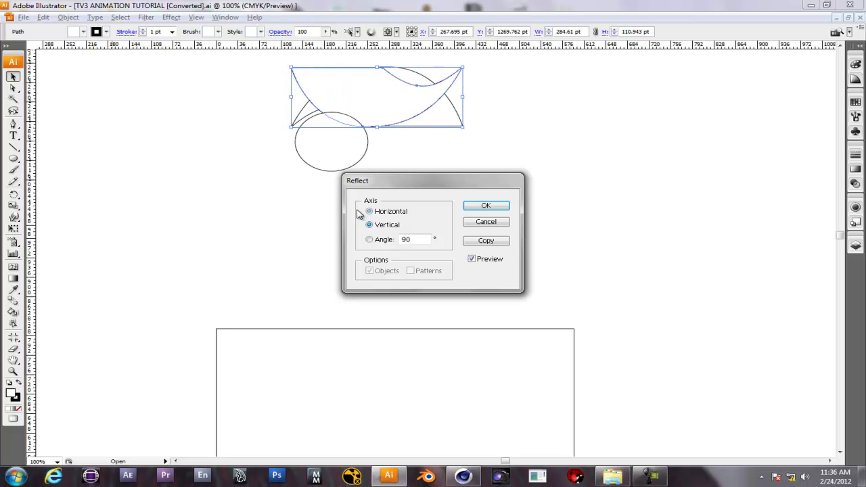
{"action": "left_click", "coordinate": [482, 206]}
{"action": "left_click_drag", "start_coordinate": [357, 127], "coordinate": [297, 186]}
{"action": "left_click", "coordinate": [428, 189]}
{"action": "scroll", "coordinate": [401, 143], "scroll_direction": "down", "scroll_amount": 10}
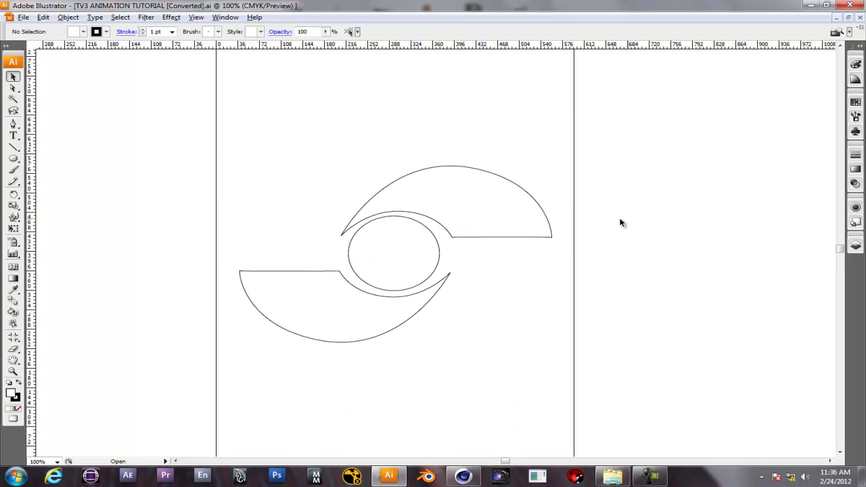
{"action": "left_click", "coordinate": [25, 18]}
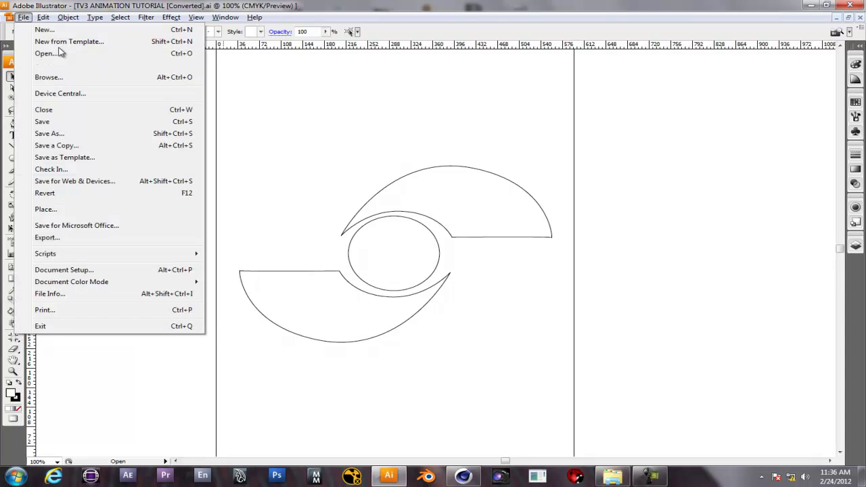
{"action": "left_click", "coordinate": [74, 133]}
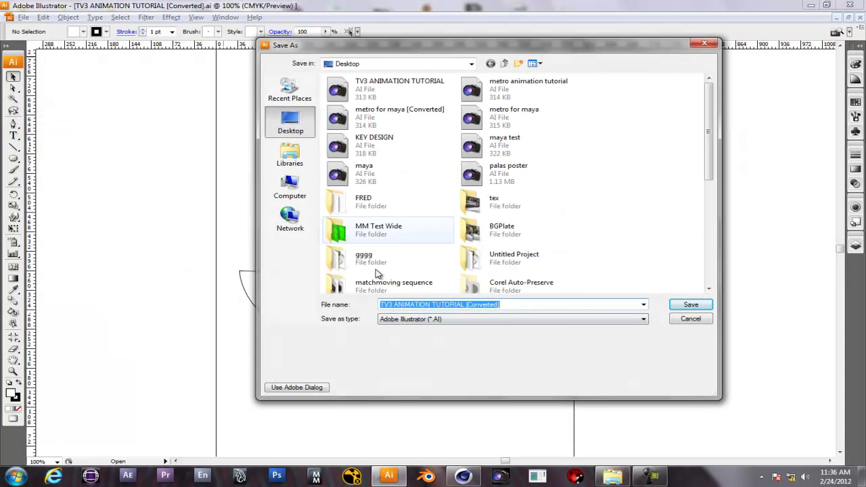
{"action": "left_click", "coordinate": [690, 306]}
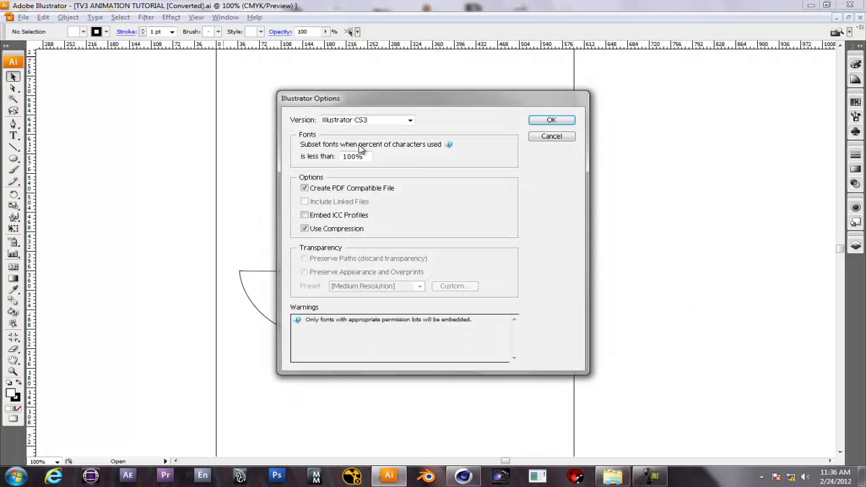
{"action": "left_click", "coordinate": [367, 120]}
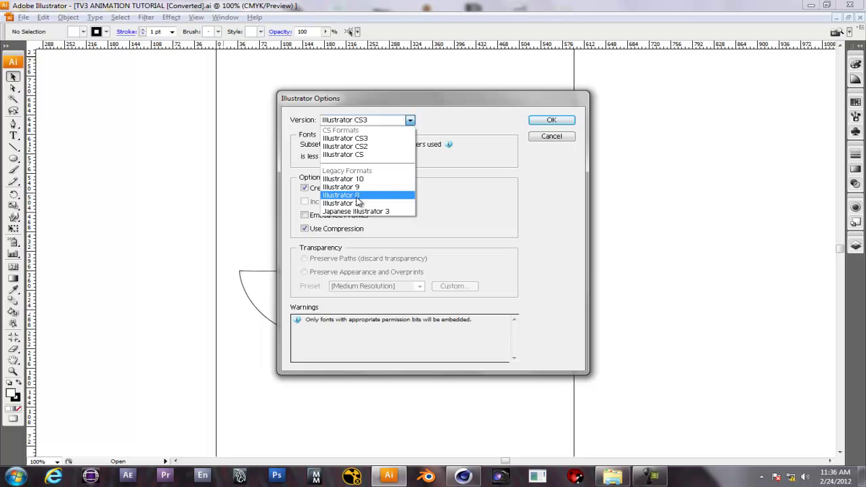
{"action": "left_click", "coordinate": [553, 137]}
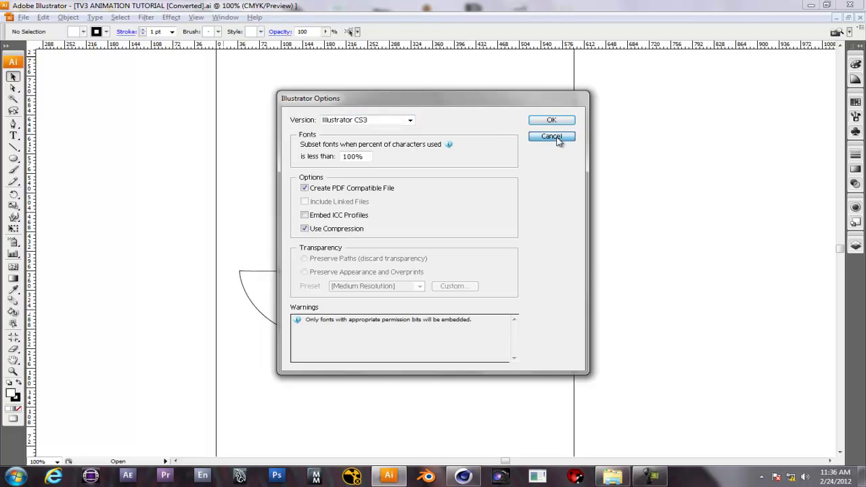
{"action": "left_click", "coordinate": [554, 138]}
- Close Illustrator and switch to Cinema 4D
{"action": "scroll", "coordinate": [204, 164], "scroll_direction": "up", "scroll_amount": 3}
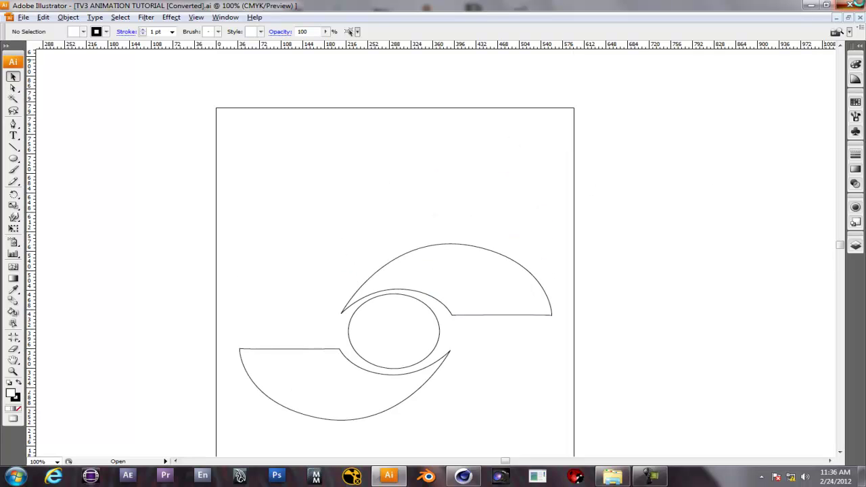
{"action": "left_click", "coordinate": [850, 5]}
{"action": "left_click", "coordinate": [435, 259]}
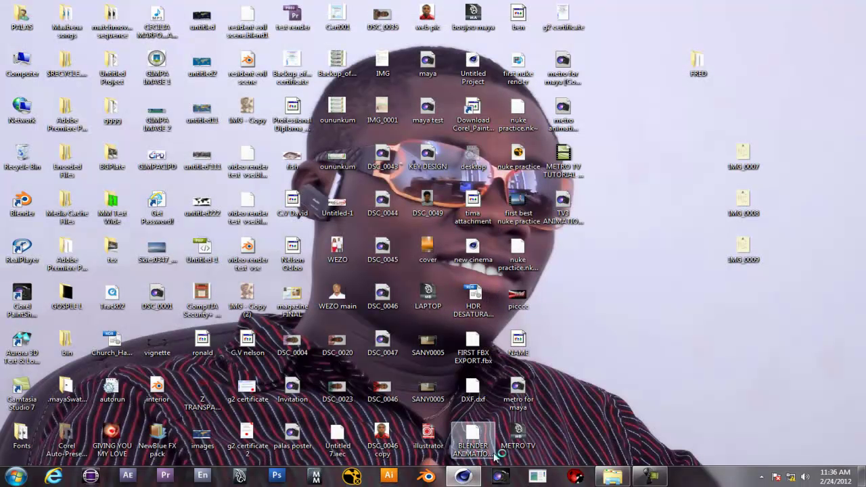
{"action": "left_click", "coordinate": [464, 477]}
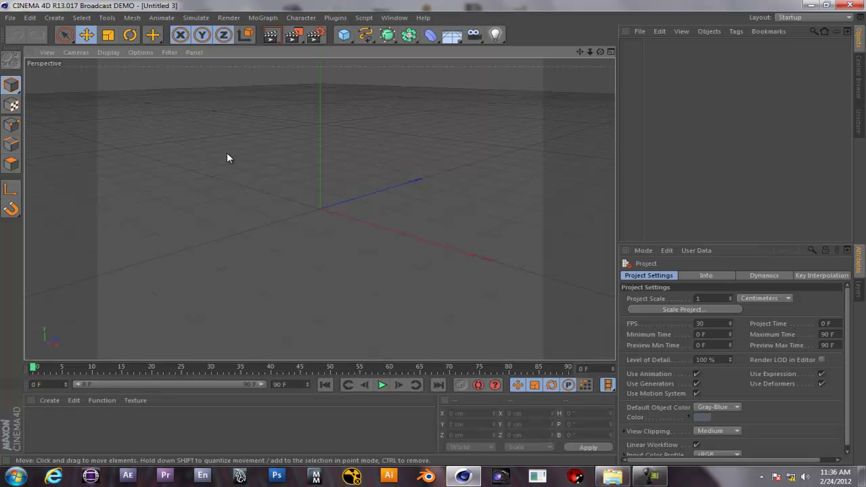
- Open TV3 ANIMATION TUTORIAL.ai from the Desktop under the same name, importing at scale 1 centimeter with Connect Splines enabled
{"action": "scroll", "coordinate": [255, 155], "scroll_direction": "up", "scroll_amount": 2}
{"action": "left_click", "coordinate": [11, 18]}
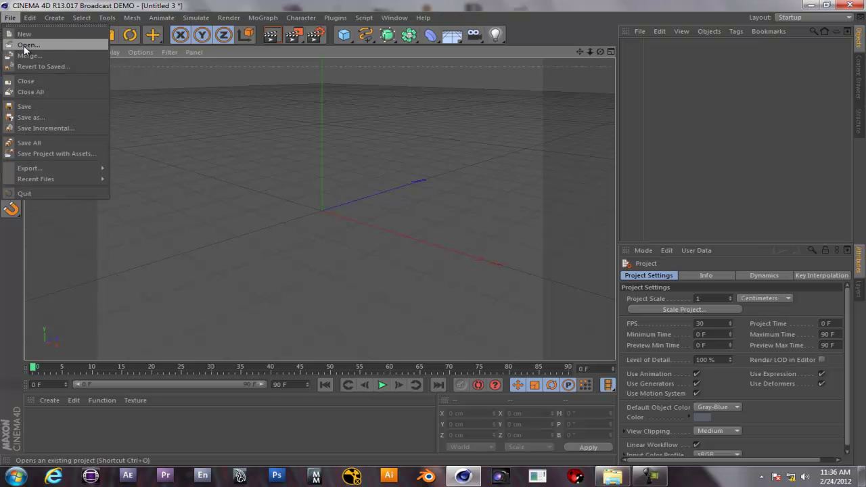
{"action": "left_click", "coordinate": [25, 46]}
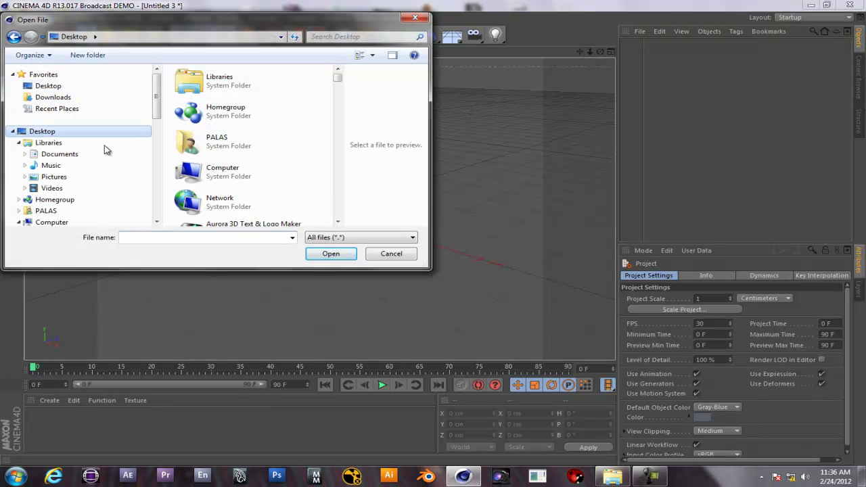
{"action": "left_click", "coordinate": [191, 238]}
{"action": "type", "text": "tv"}
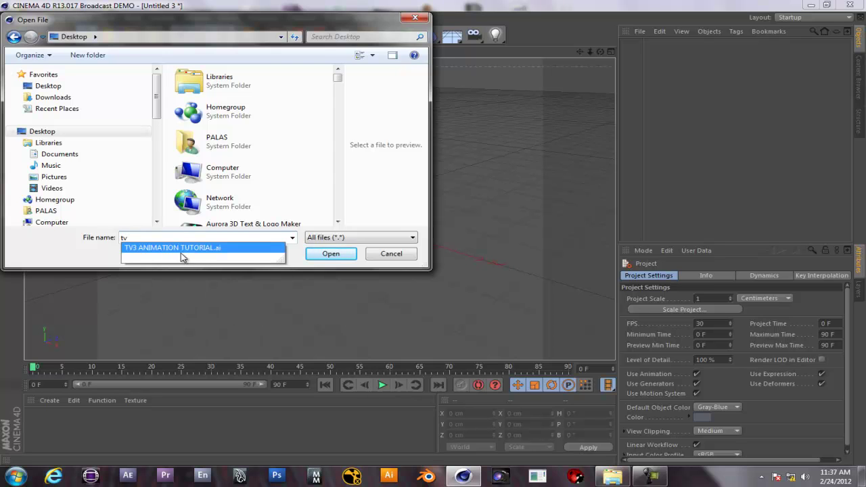
{"action": "left_click", "coordinate": [221, 251]}
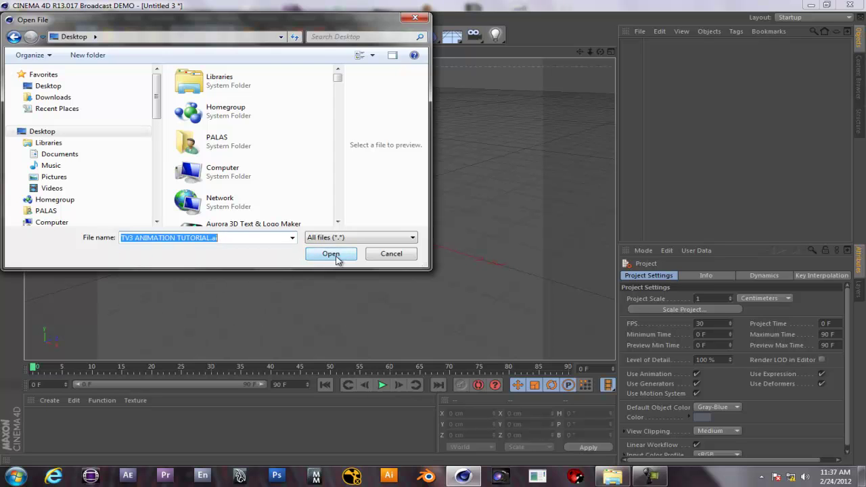
{"action": "left_click", "coordinate": [331, 254]}
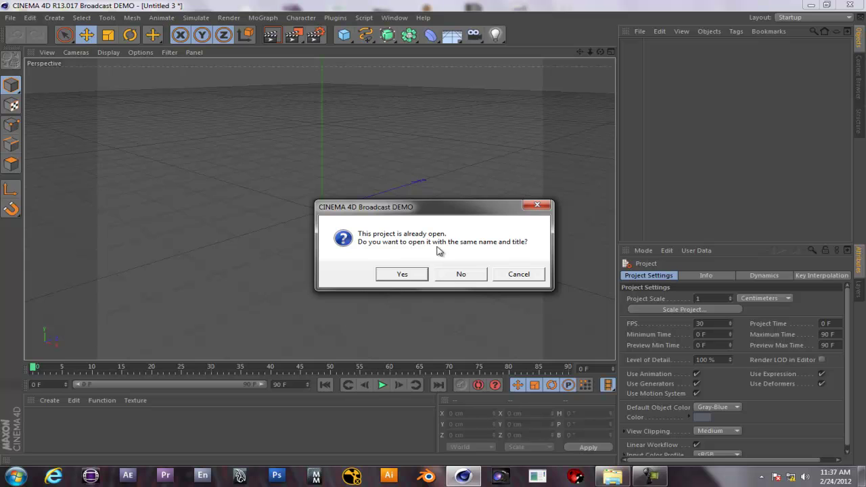
{"action": "left_click", "coordinate": [402, 274]}
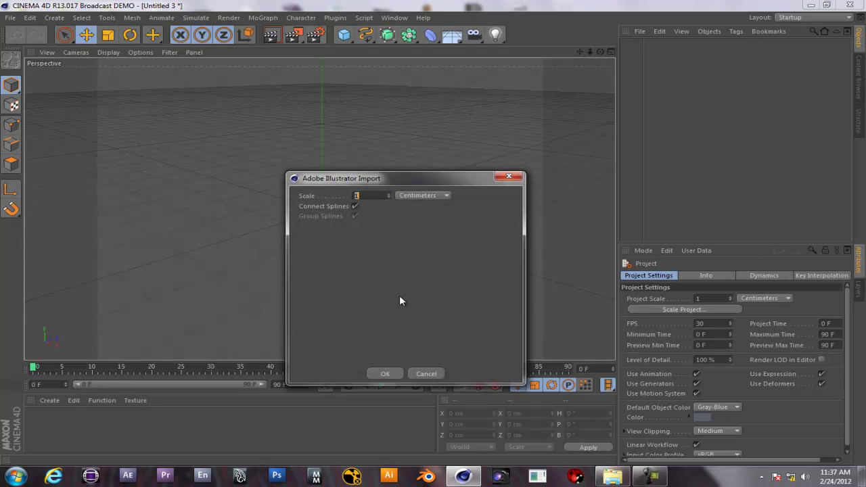
{"action": "left_click", "coordinate": [385, 372]}
- Examine the imported crescent and ellipse splines from several angles and distances
{"action": "left_click_drag", "start_coordinate": [363, 306], "coordinate": [268, 167], "text": "alt"}
{"action": "left_click", "coordinate": [367, 106]}
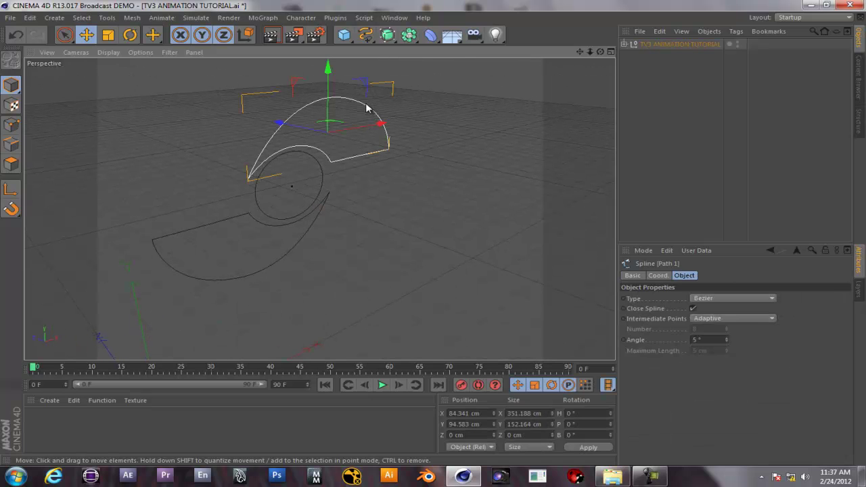
{"action": "left_click_drag", "start_coordinate": [253, 219], "coordinate": [146, 243], "text": "alt"}
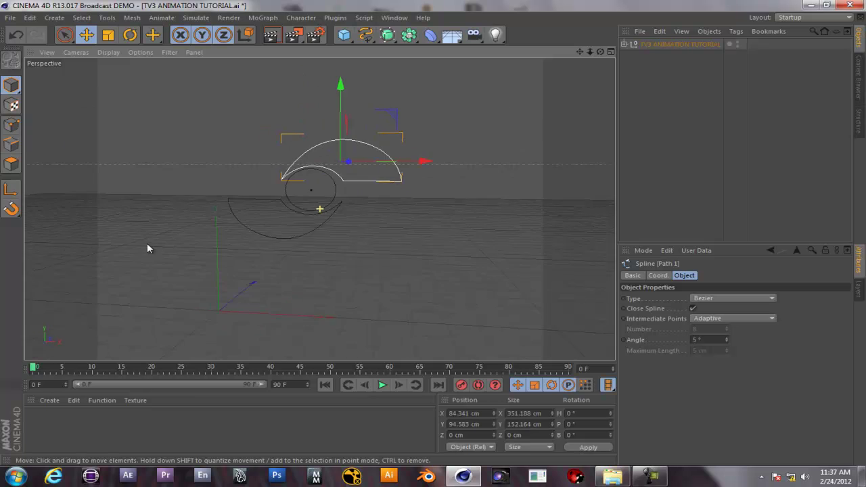
{"action": "scroll", "coordinate": [284, 174], "scroll_direction": "up", "scroll_amount": 10}
{"action": "scroll", "coordinate": [382, 270], "scroll_direction": "down", "scroll_amount": 5}
{"action": "left_click_drag", "start_coordinate": [326, 321], "coordinate": [371, 237], "text": "alt"}
{"action": "scroll", "coordinate": [372, 238], "scroll_direction": "down", "scroll_amount": 5}
{"action": "scroll", "coordinate": [364, 222], "scroll_direction": "up", "scroll_amount": 5}
{"action": "left_click_drag", "start_coordinate": [416, 266], "coordinate": [321, 260], "text": "alt"}
{"action": "scroll", "coordinate": [320, 259], "scroll_direction": "down", "scroll_amount": 3}
{"action": "scroll", "coordinate": [481, 148], "scroll_direction": "up", "scroll_amount": 6}
{"action": "scroll", "coordinate": [481, 147], "scroll_direction": "down", "scroll_amount": 3}
- Add an Extrude NURBS object and free Path 1, Path 2 and Path 3 from the TV3 ANIMATION TUTORIAL null, removing the null
{"action": "left_click_drag", "start_coordinate": [387, 34], "coordinate": [487, 44]}
{"action": "left_click", "coordinate": [626, 55]}
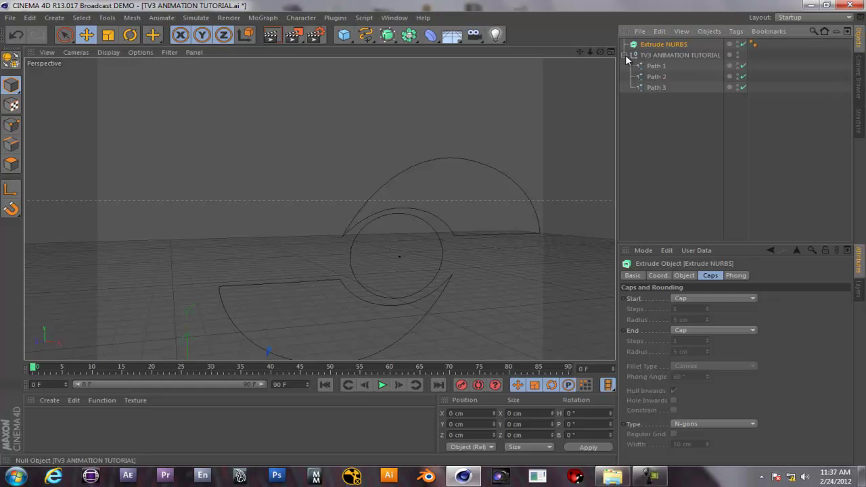
{"action": "left_click_drag", "start_coordinate": [680, 129], "coordinate": [645, 59]}
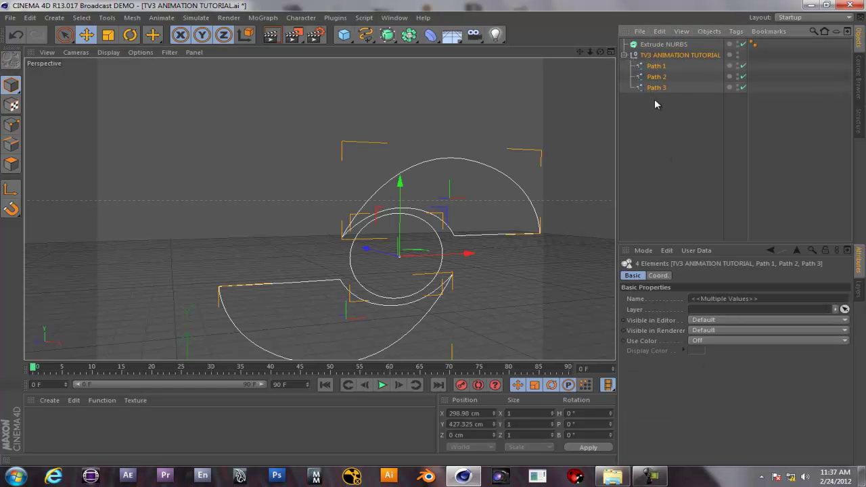
{"action": "left_click", "coordinate": [663, 57], "text": "ctrl"}
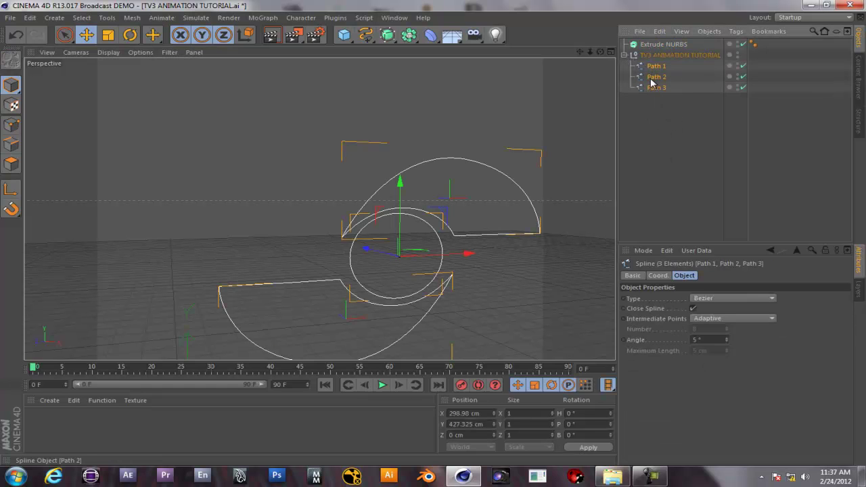
{"action": "left_click", "coordinate": [651, 57]}
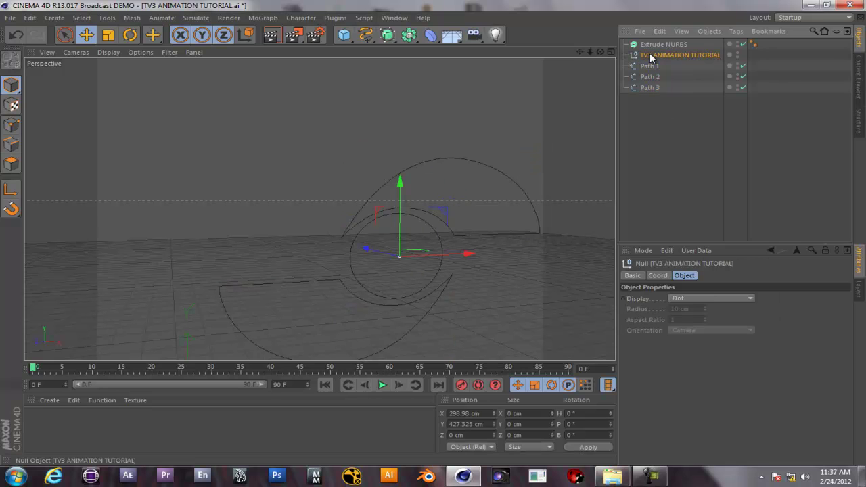
{"action": "key", "text": "shift+g"}
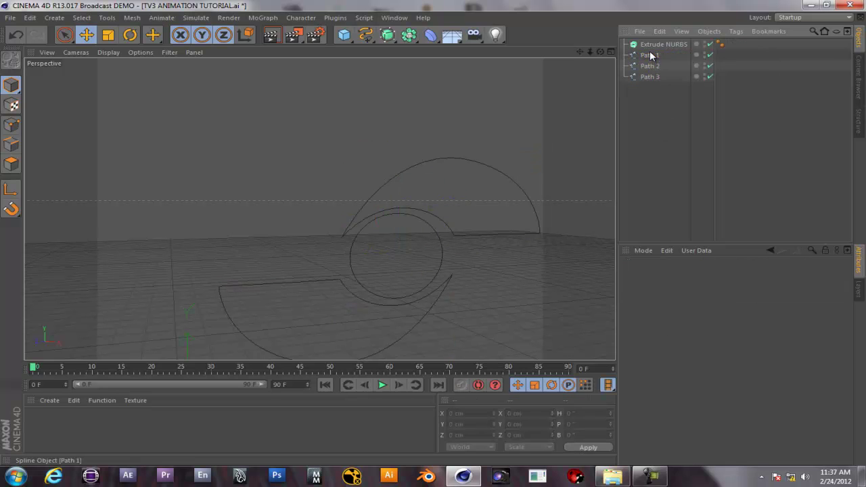
- Add a second Extrude NURBS object and duplicate it to the end of the object list
{"action": "left_click", "coordinate": [649, 76]}
{"action": "left_click", "coordinate": [653, 44]}
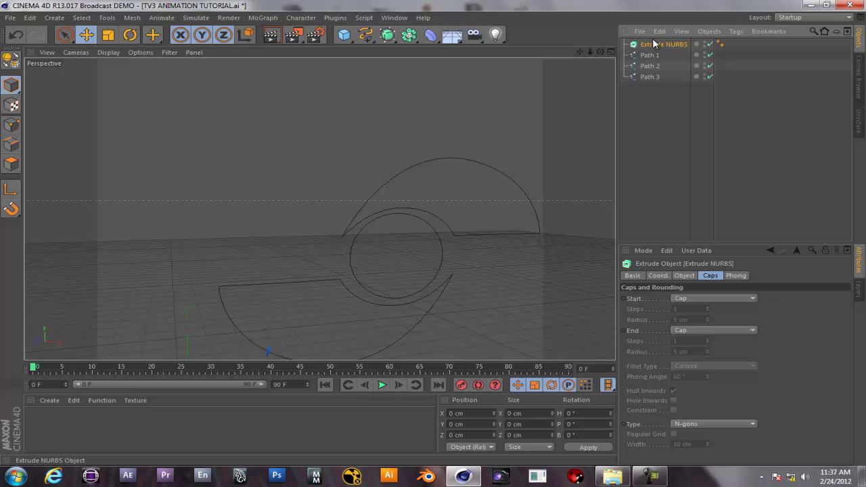
{"action": "left_click", "coordinate": [387, 34]}
{"action": "left_click", "coordinate": [486, 45]}
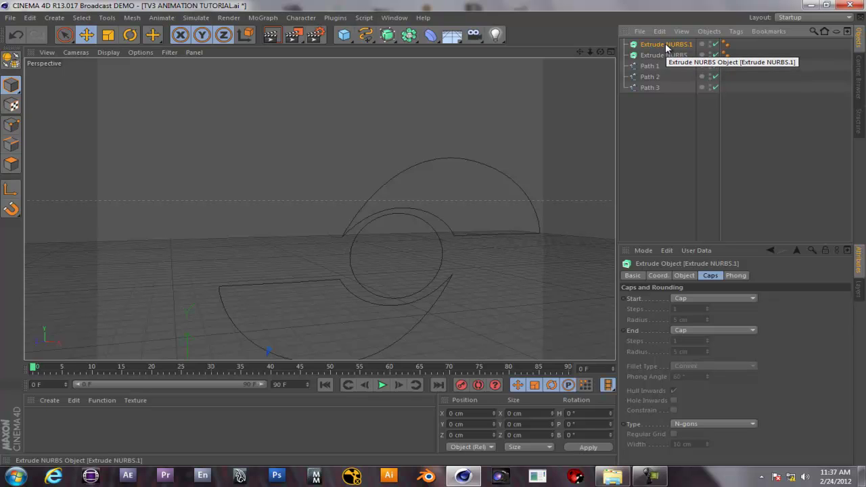
{"action": "left_click_drag", "start_coordinate": [666, 45], "coordinate": [664, 121], "text": "ctrl"}
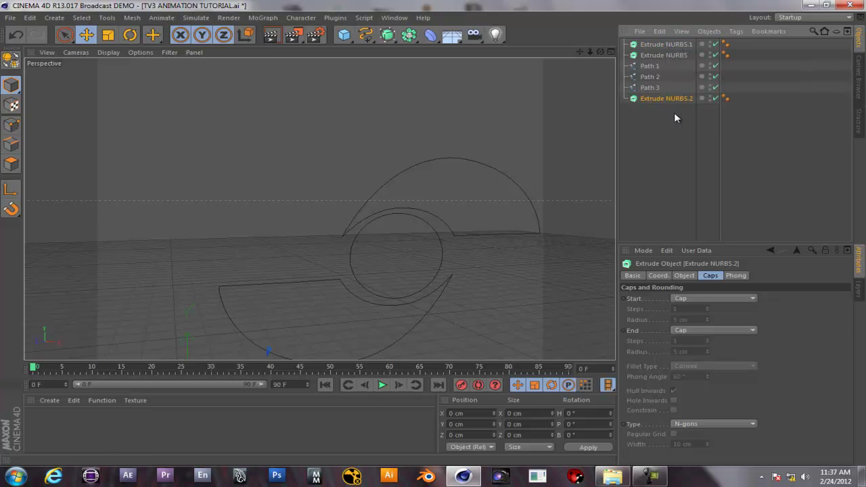
- Make Path 1 a child of Extrude NURBS.1, Path 2 of Extrude NURBS, and Path 3 of Extrude NURBS.2
{"action": "left_click_drag", "start_coordinate": [650, 66], "coordinate": [650, 45]}
{"action": "left_click_drag", "start_coordinate": [660, 81], "coordinate": [663, 103]}
{"action": "left_click", "coordinate": [658, 127]}
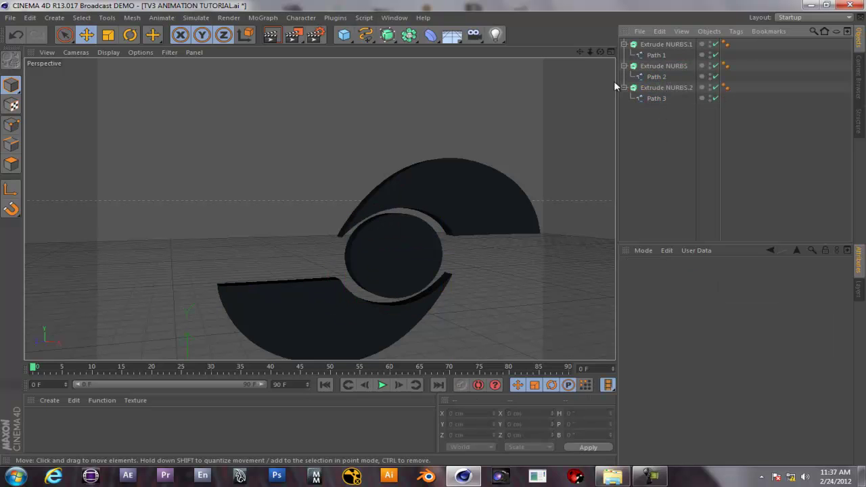
- Set the upper crescent's extrusion movement to 80 cm along Z
{"action": "left_click", "coordinate": [650, 45]}
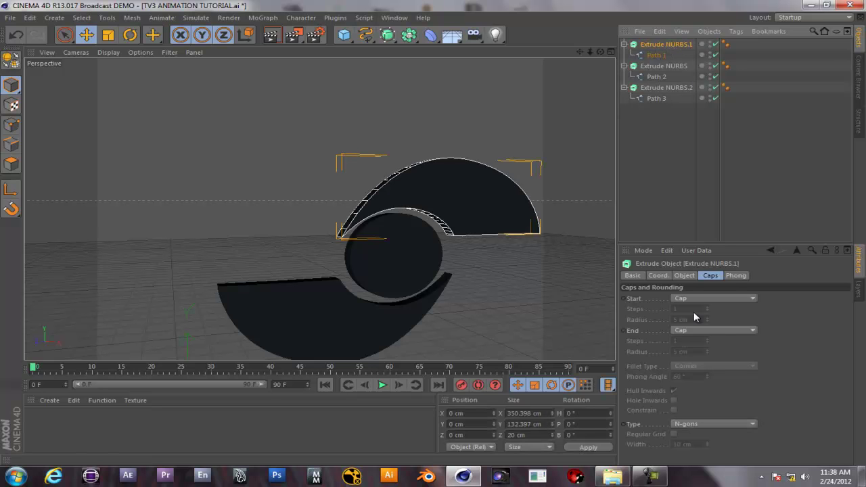
{"action": "left_click", "coordinate": [684, 275]}
{"action": "left_click", "coordinate": [775, 299]}
{"action": "type", "text": "80"}
{"action": "key", "text": "Return"}
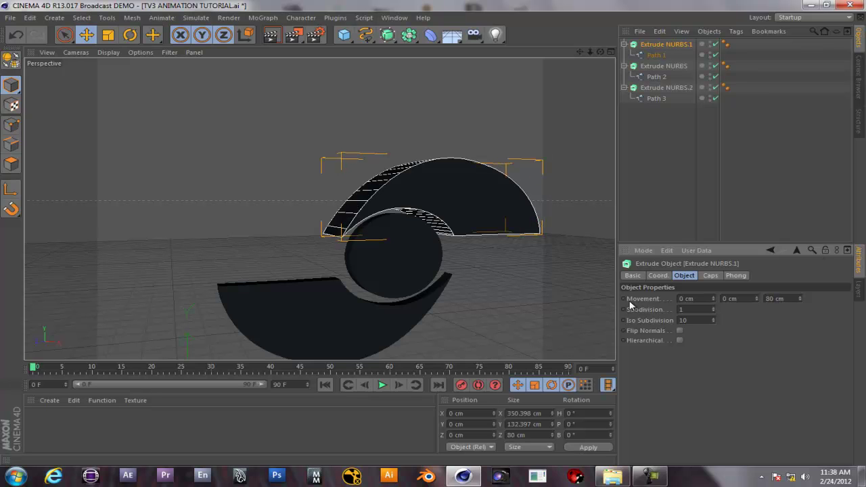
- Set the extrusion movement of the ellipse and the lower crescent to 80 cm along Z
{"action": "left_click", "coordinate": [392, 238]}
{"action": "left_click", "coordinate": [787, 299]}
{"action": "type", "text": "80"}
{"action": "key", "text": "Return"}
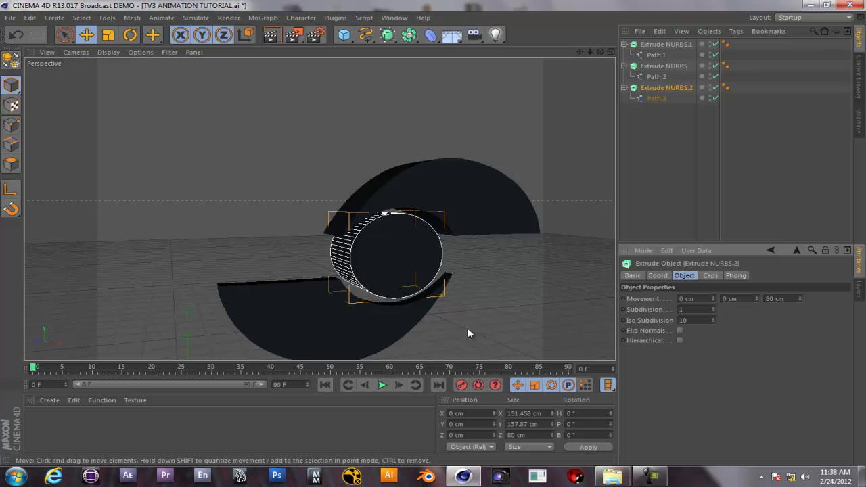
{"action": "left_click", "coordinate": [387, 316]}
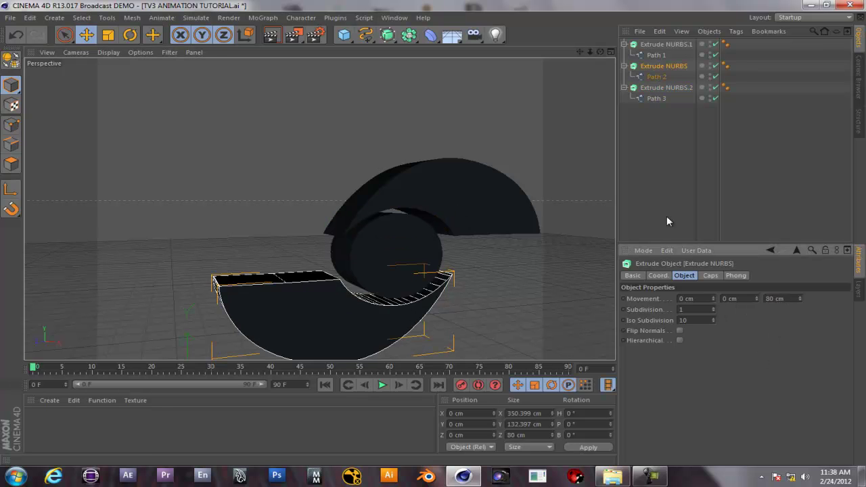
- Give the lower crescent's extrusion a start Fillet Cap with 3 steps
{"action": "left_click", "coordinate": [711, 275]}
{"action": "left_click", "coordinate": [718, 298]}
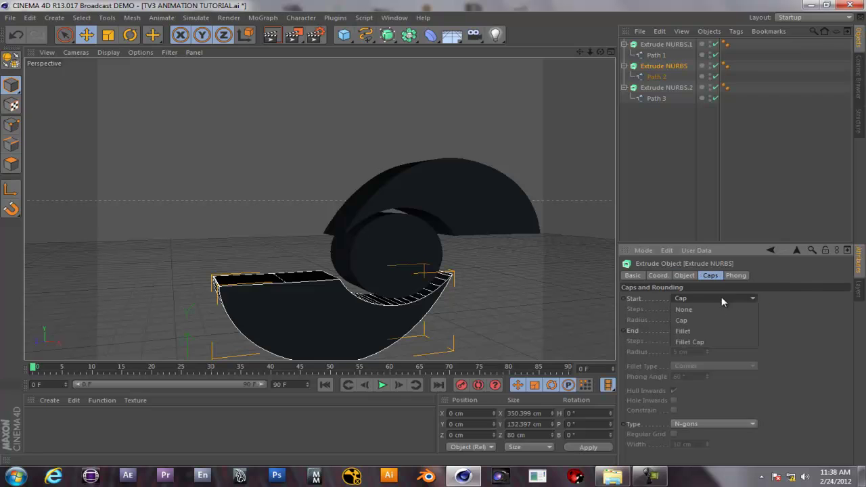
{"action": "left_click", "coordinate": [714, 342]}
{"action": "left_click", "coordinate": [685, 309]}
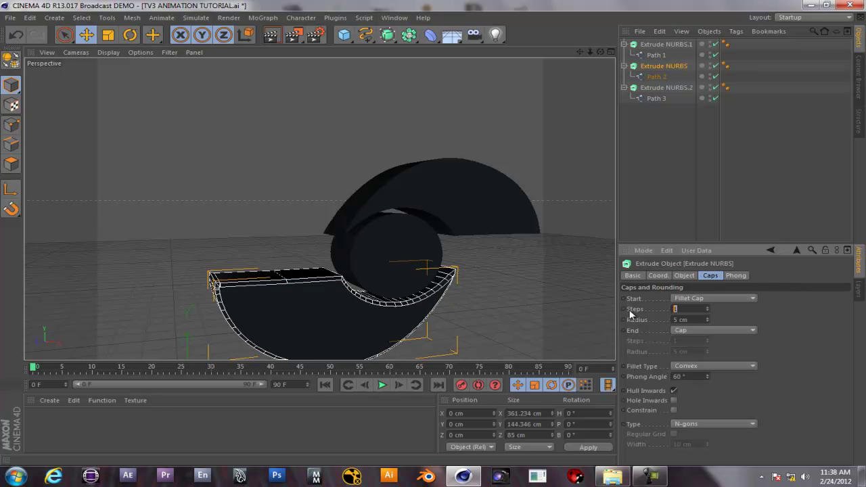
{"action": "type", "text": "3"}
- Give the upper crescent's extrusion a start Fillet Cap with 3 steps
{"action": "left_click", "coordinate": [658, 45]}
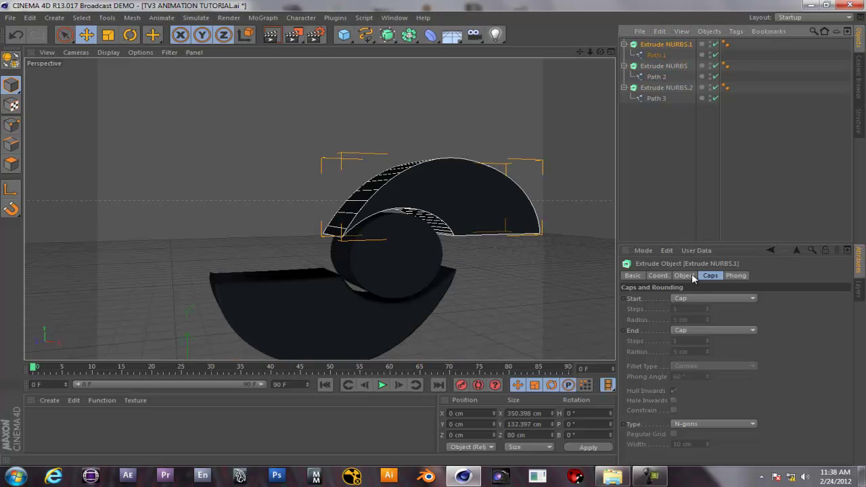
{"action": "left_click", "coordinate": [695, 297]}
{"action": "left_click", "coordinate": [699, 343]}
{"action": "left_click", "coordinate": [685, 308]}
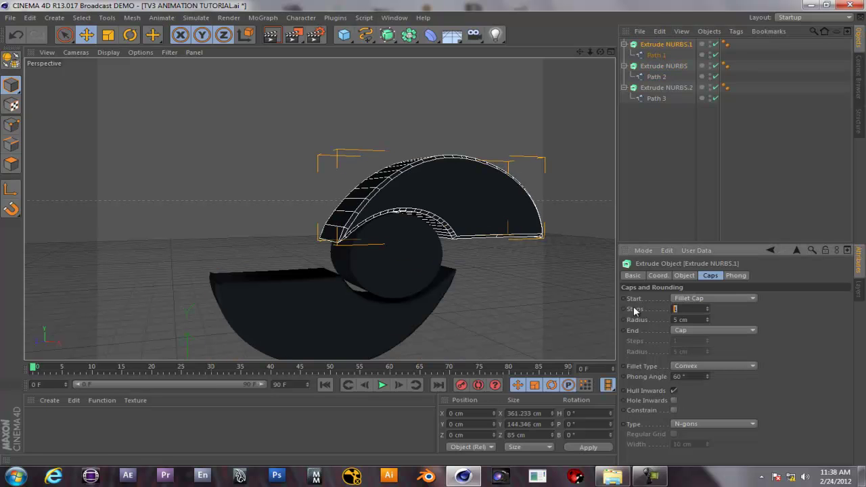
- Give the ellipse's extrusion a start Fillet Cap with 3 steps
{"action": "left_click", "coordinate": [666, 88]}
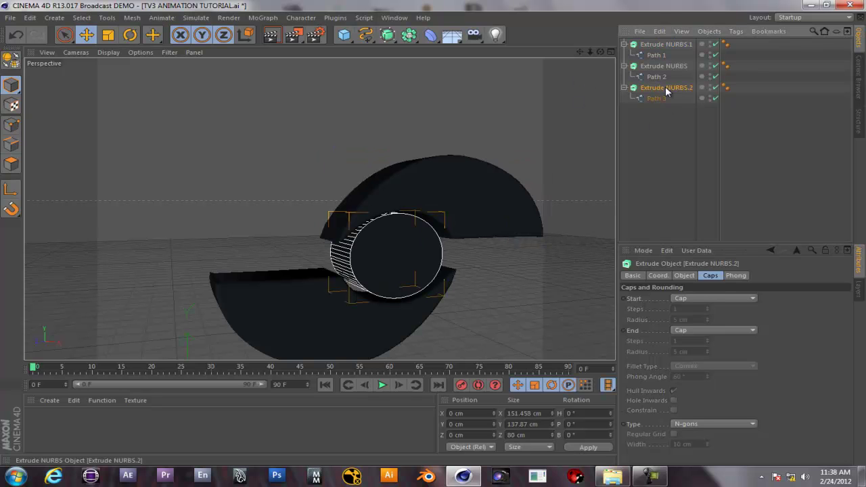
{"action": "left_click", "coordinate": [696, 298]}
{"action": "left_click", "coordinate": [689, 342]}
{"action": "left_click", "coordinate": [690, 309]}
{"action": "type", "text": "3"}
{"action": "key", "text": "Return"}
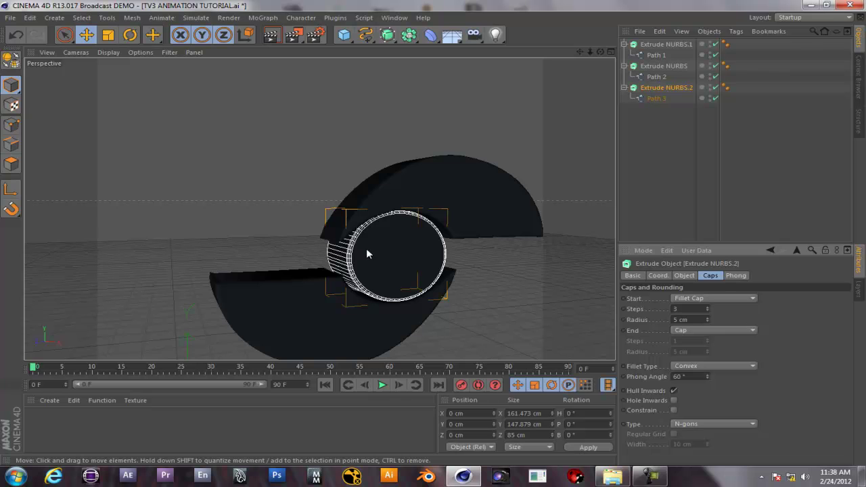
- Move only the upper crescent's axis into the middle of its shape, at about X 386 cm, Y 516 cm
{"action": "left_click", "coordinate": [485, 198]}
{"action": "left_click_drag", "start_coordinate": [439, 295], "coordinate": [339, 290], "text": "alt"}
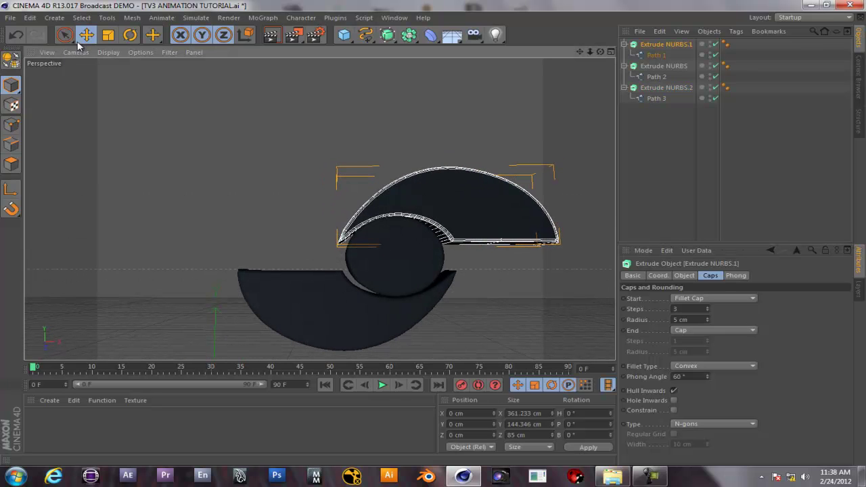
{"action": "scroll", "coordinate": [373, 215], "scroll_direction": "down", "scroll_amount": 3}
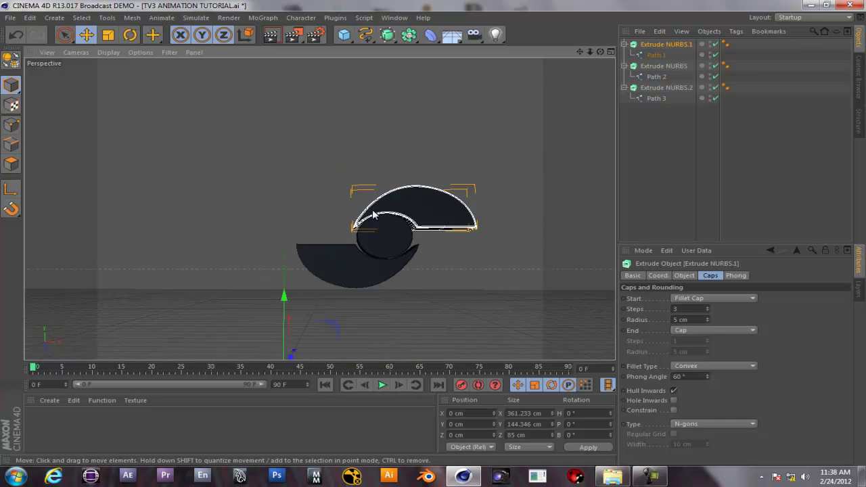
{"action": "scroll", "coordinate": [373, 215], "scroll_direction": "down", "scroll_amount": 2}
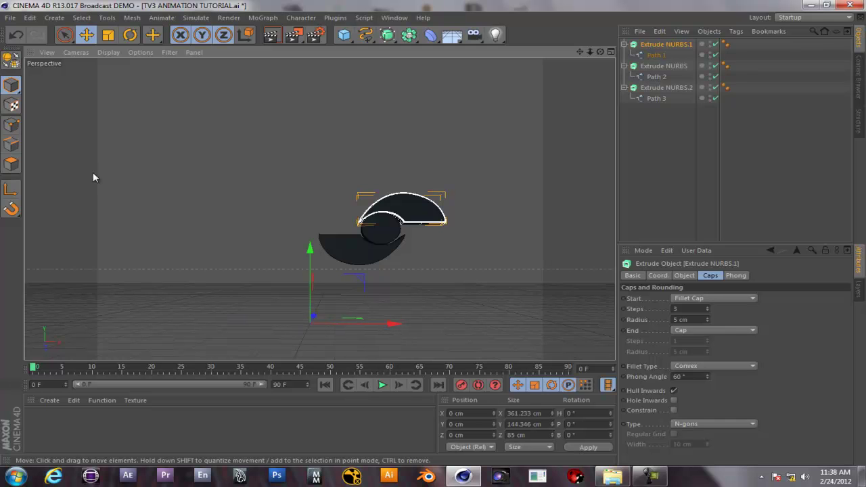
{"action": "left_click", "coordinate": [11, 190]}
{"action": "left_click_drag", "start_coordinate": [310, 252], "coordinate": [319, 122]}
{"action": "left_click_drag", "start_coordinate": [396, 203], "coordinate": [483, 209]}
{"action": "left_click_drag", "start_coordinate": [399, 166], "coordinate": [400, 172]}
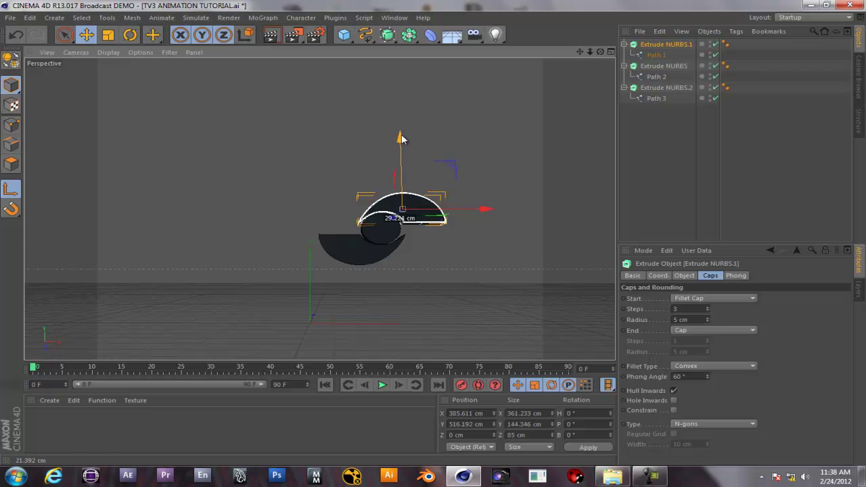
- Move only the ellipse's axis to the centre of its shape, at about X 295 cm, Y 427 cm
{"action": "left_click_drag", "start_coordinate": [417, 224], "coordinate": [357, 245], "text": "alt"}
{"action": "left_click", "coordinate": [359, 242]}
{"action": "left_click_drag", "start_coordinate": [305, 256], "coordinate": [337, 230]}
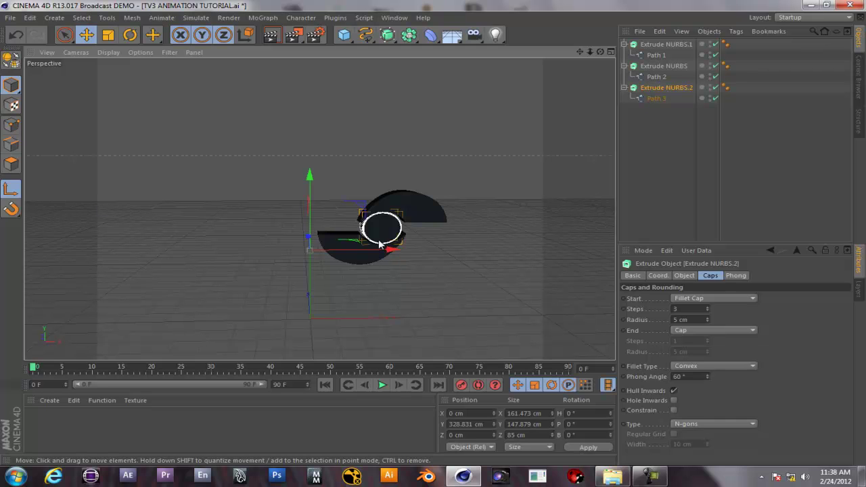
{"action": "left_click", "coordinate": [10, 192]}
{"action": "left_click_drag", "start_coordinate": [337, 252], "coordinate": [418, 251]}
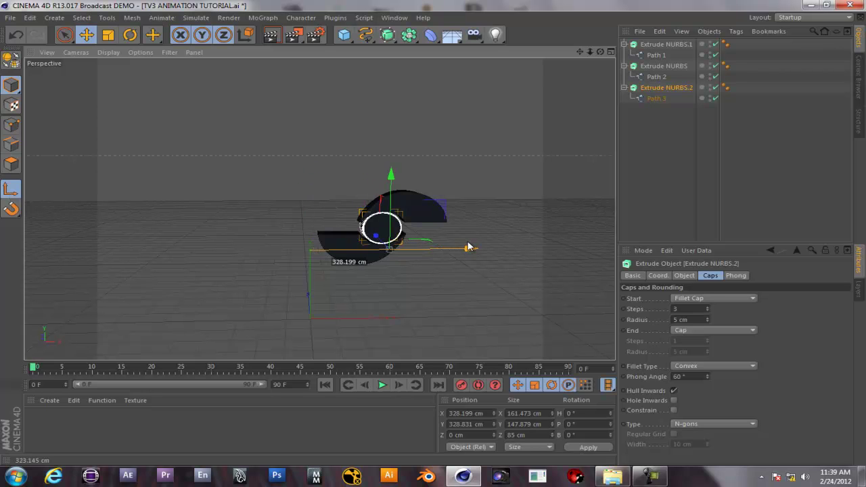
{"action": "left_click", "coordinate": [10, 190]}
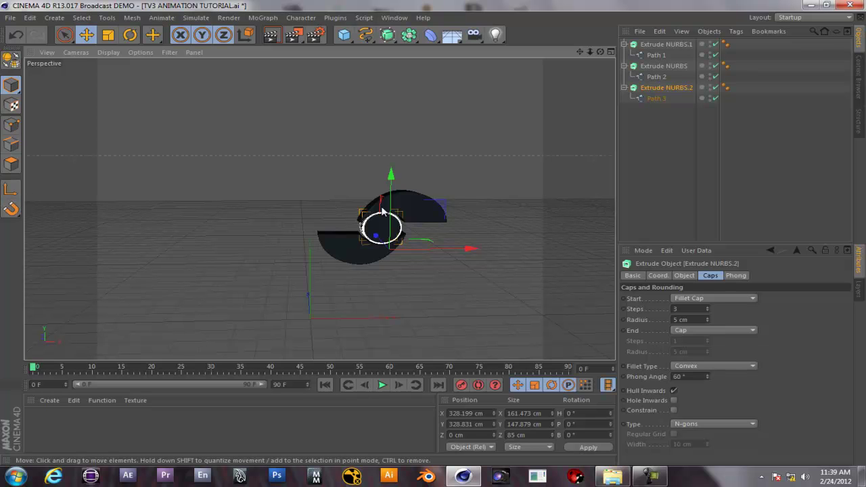
{"action": "left_click", "coordinate": [11, 190]}
{"action": "left_click_drag", "start_coordinate": [390, 175], "coordinate": [390, 153]}
{"action": "left_click_drag", "start_coordinate": [467, 228], "coordinate": [460, 229]}
{"action": "scroll", "coordinate": [366, 242], "scroll_direction": "up", "scroll_amount": 6}
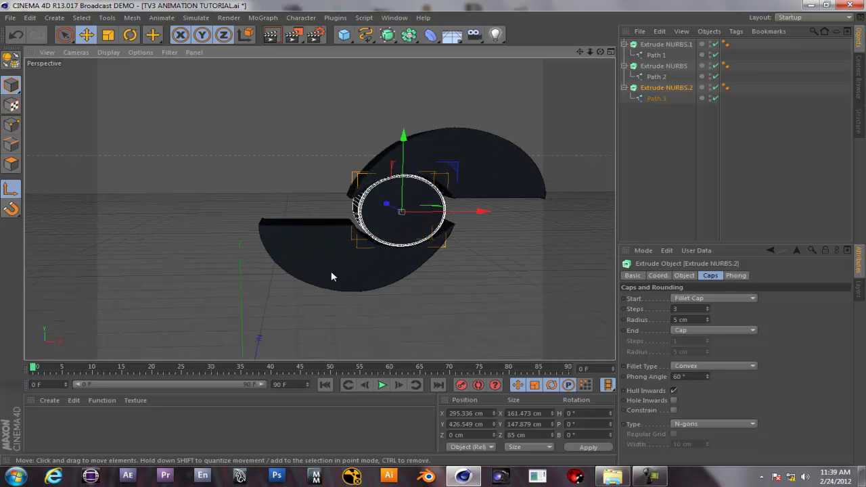
- Move only the lower crescent's axis into the middle of its shape, at about X 199 cm, Y 335 cm
{"action": "left_click", "coordinate": [322, 264]}
{"action": "scroll", "coordinate": [272, 250], "scroll_direction": "down", "scroll_amount": 5}
{"action": "left_click_drag", "start_coordinate": [256, 256], "coordinate": [262, 181]}
{"action": "left_click_drag", "start_coordinate": [342, 257], "coordinate": [404, 258]}
{"action": "left_click_drag", "start_coordinate": [317, 185], "coordinate": [317, 179]}
{"action": "left_click_drag", "start_coordinate": [401, 251], "coordinate": [394, 251]}
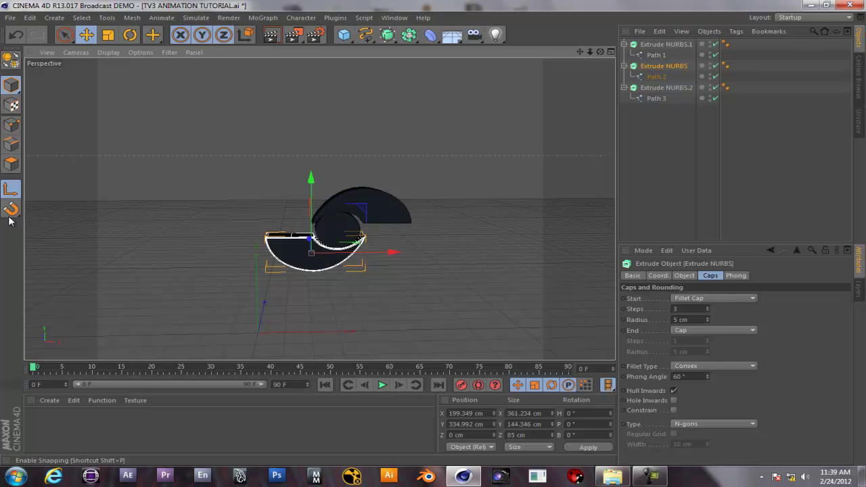
- Leave axis editing and raise the upper crescent slightly to open a gap above the ellipse
{"action": "left_click", "coordinate": [317, 300]}
{"action": "scroll", "coordinate": [331, 265], "scroll_direction": "up", "scroll_amount": 3}
{"action": "left_click_drag", "start_coordinate": [246, 271], "coordinate": [374, 212], "text": "alt"}
{"action": "left_click", "coordinate": [419, 197]}
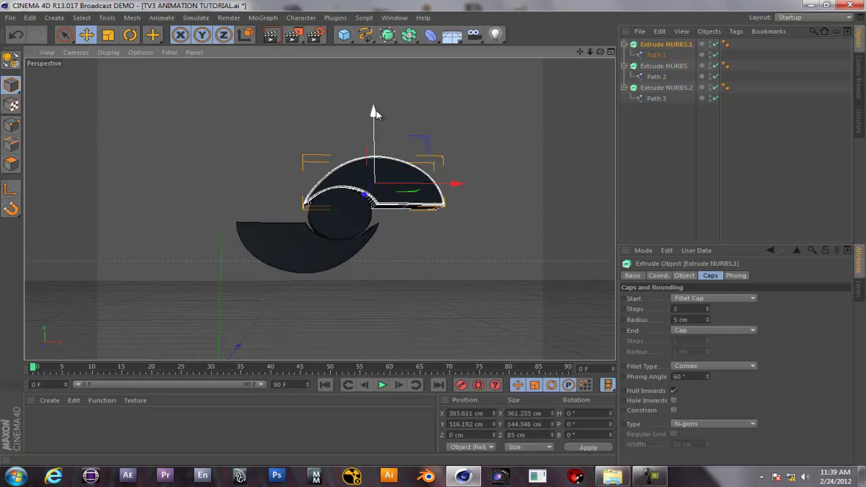
{"action": "left_click_drag", "start_coordinate": [376, 107], "coordinate": [376, 106]}
- Move the lower crescent down to about Y 326 cm to open a gap below the ellipse, and deselect it
{"action": "left_click_drag", "start_coordinate": [309, 257], "coordinate": [304, 286], "text": "alt"}
{"action": "left_click", "coordinate": [310, 252]}
{"action": "left_click_drag", "start_coordinate": [300, 174], "coordinate": [300, 178]}
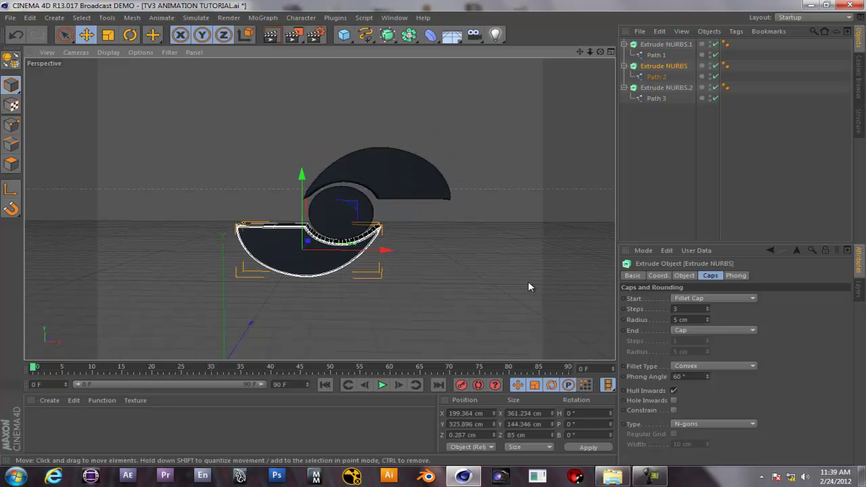
{"action": "left_click", "coordinate": [490, 277]}
- Create five new default materials, Mat to Mat.4
{"action": "double_click", "coordinate": [28, 433]}
{"action": "double_click", "coordinate": [202, 433]}
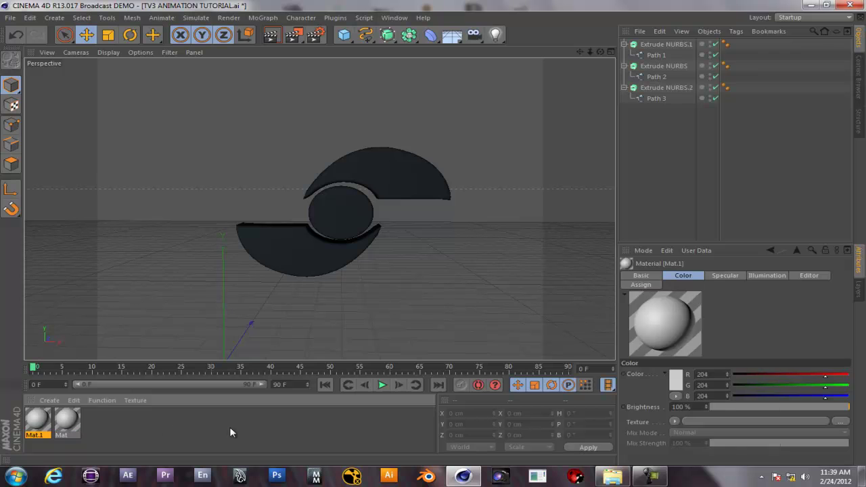
{"action": "double_click", "coordinate": [228, 433]}
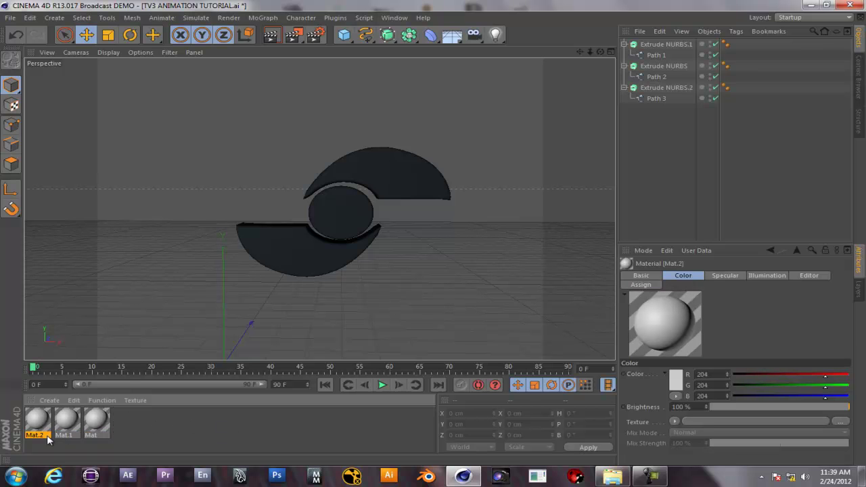
{"action": "left_click", "coordinate": [51, 400]}
{"action": "left_click", "coordinate": [208, 429]}
{"action": "left_click", "coordinate": [54, 400]}
{"action": "left_click", "coordinate": [226, 430]}
{"action": "double_click", "coordinate": [226, 429]}
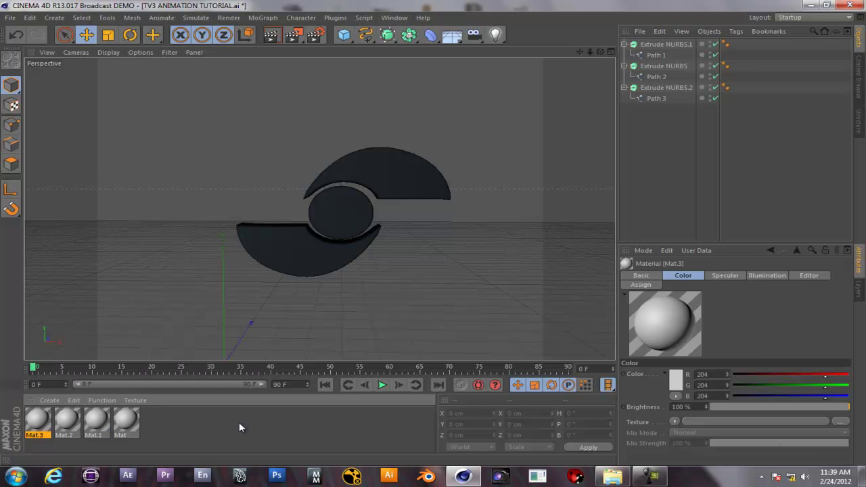
{"action": "double_click", "coordinate": [229, 429]}
{"action": "double_click", "coordinate": [154, 420]}
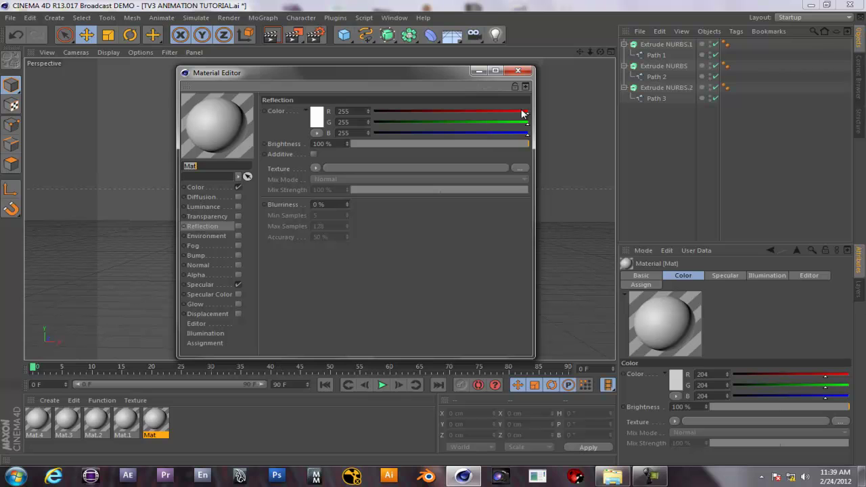
{"action": "left_click_drag", "start_coordinate": [527, 123], "coordinate": [324, 129]}
{"action": "left_click_drag", "start_coordinate": [528, 136], "coordinate": [212, 136]}
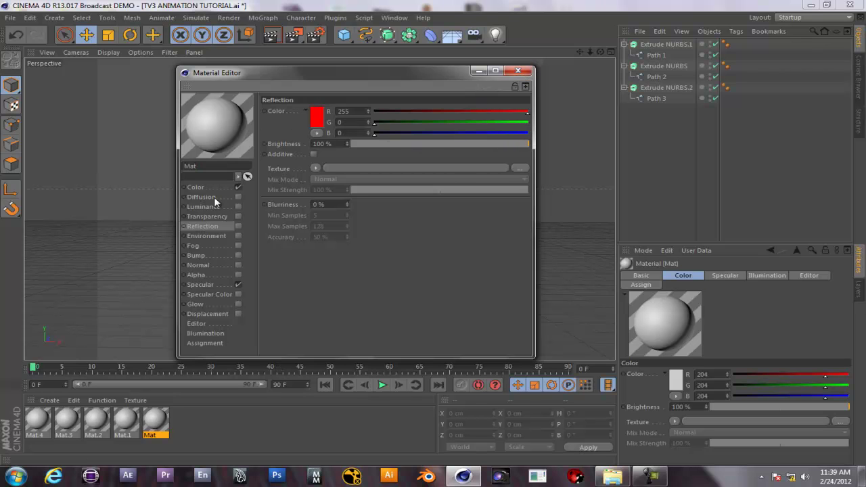
{"action": "left_click_drag", "start_coordinate": [375, 123], "coordinate": [662, 131]}
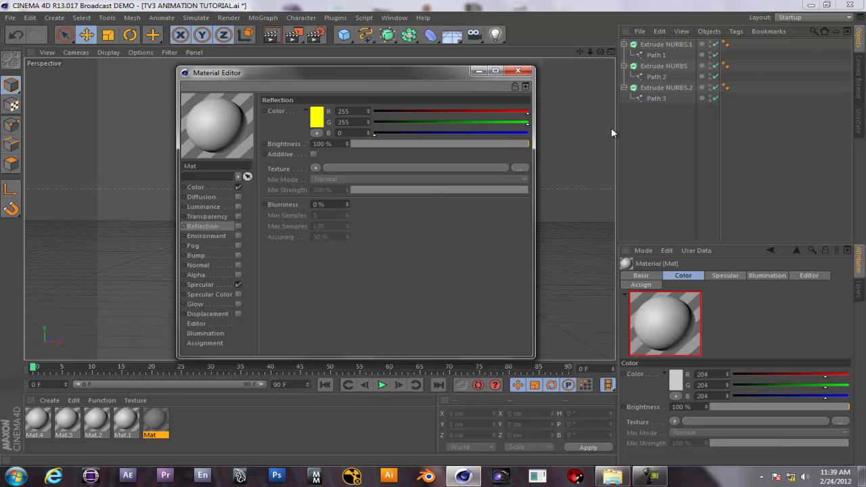
{"action": "left_click_drag", "start_coordinate": [379, 133], "coordinate": [600, 140]}
- Set the color of the material Mat to pure red (R 255, G 0, B 0) and close its editor
{"action": "left_click", "coordinate": [215, 185]}
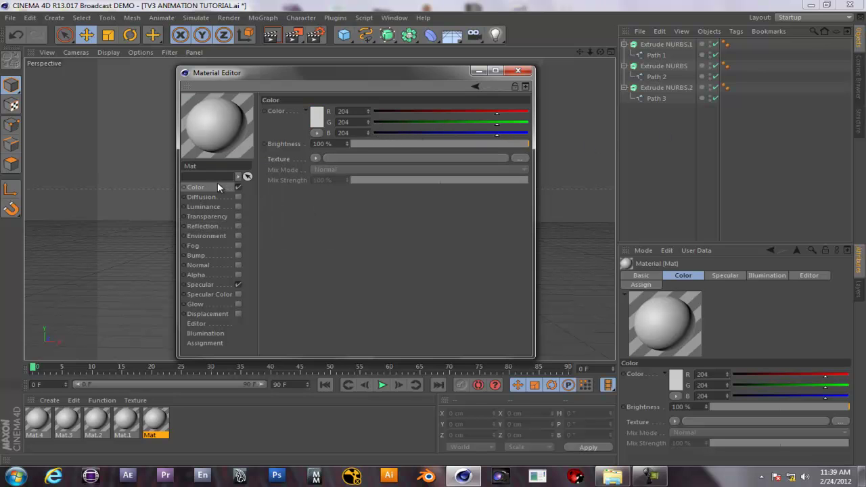
{"action": "left_click_drag", "start_coordinate": [496, 133], "coordinate": [286, 125]}
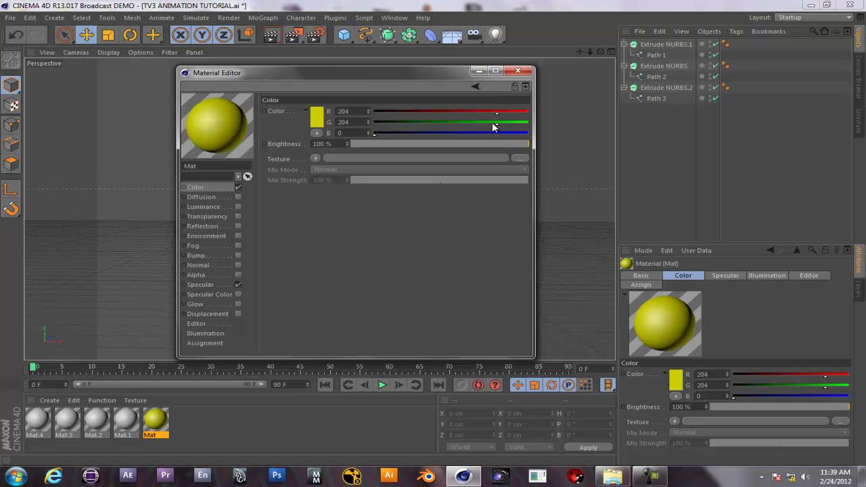
{"action": "left_click_drag", "start_coordinate": [496, 123], "coordinate": [306, 121]}
{"action": "left_click_drag", "start_coordinate": [498, 112], "coordinate": [534, 112]}
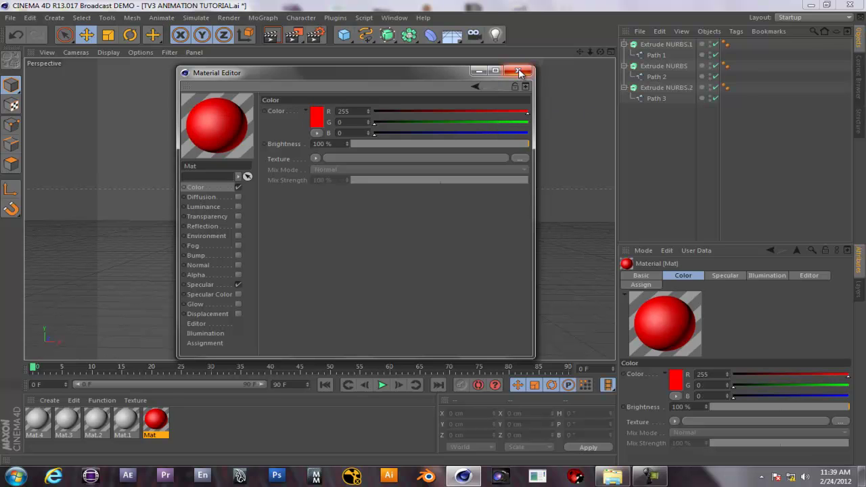
{"action": "left_click", "coordinate": [518, 70]}
- Set the color of material Mat.1 to yellow (R 255, G 255, B 0) and close its editor
{"action": "double_click", "coordinate": [126, 420]}
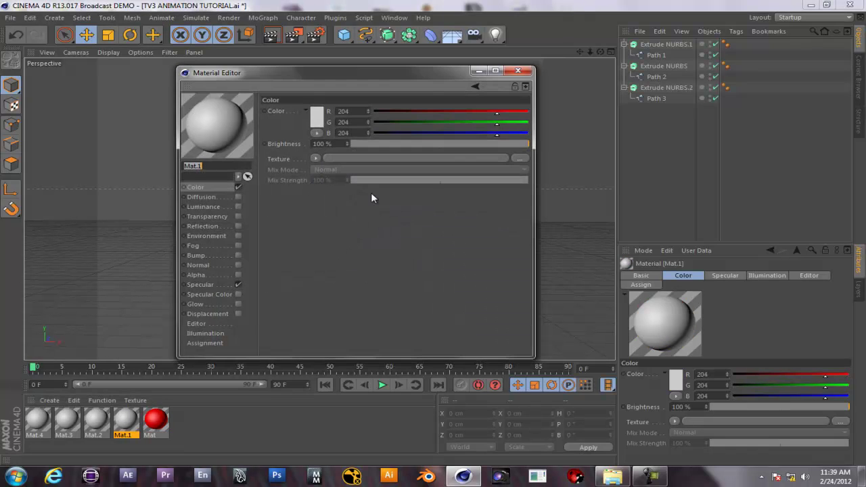
{"action": "left_click_drag", "start_coordinate": [497, 112], "coordinate": [120, 142]}
{"action": "left_click", "coordinate": [530, 70]}
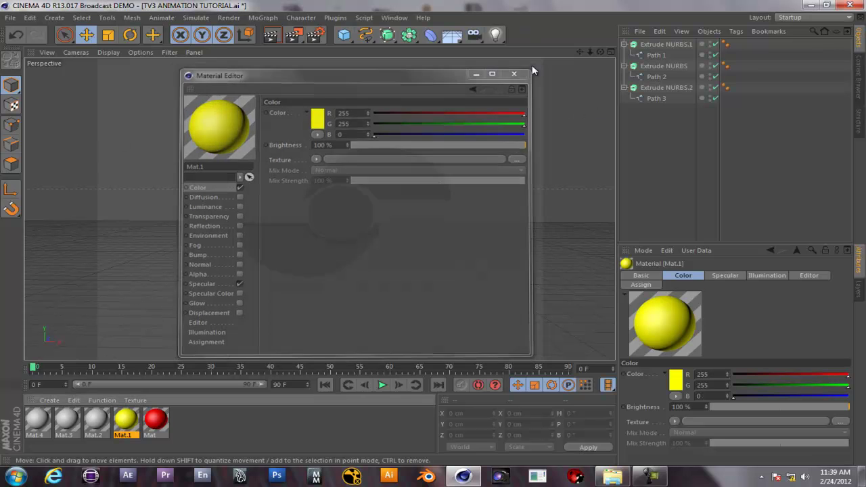
- Set the color of material Mat.2 to green (R 0, G 255, B 0) and close its editor
{"action": "double_click", "coordinate": [95, 420]}
{"action": "left_click_drag", "start_coordinate": [496, 125], "coordinate": [374, 134]}
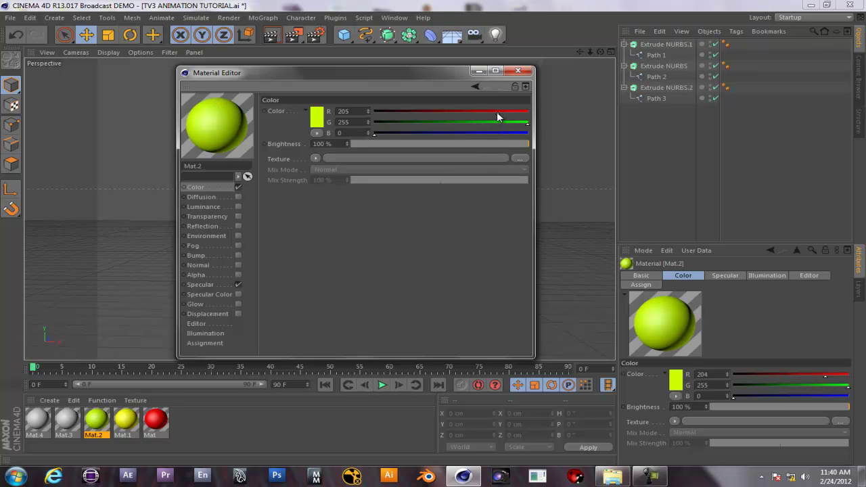
{"action": "left_click_drag", "start_coordinate": [499, 113], "coordinate": [310, 149]}
{"action": "left_click", "coordinate": [518, 70]}
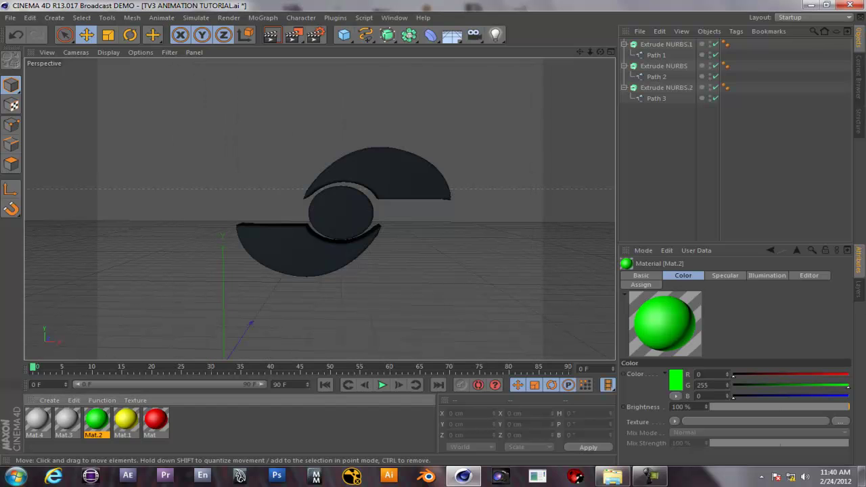
- Enable reflection on material Mat.3 with 87% brightness and close its editor
{"action": "left_click", "coordinate": [71, 420]}
{"action": "double_click", "coordinate": [72, 421]}
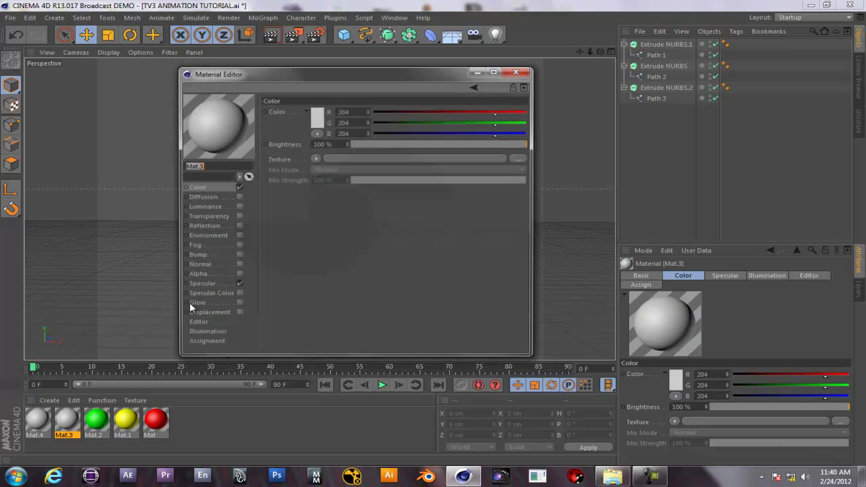
{"action": "left_click", "coordinate": [203, 227]}
{"action": "left_click", "coordinate": [238, 226]}
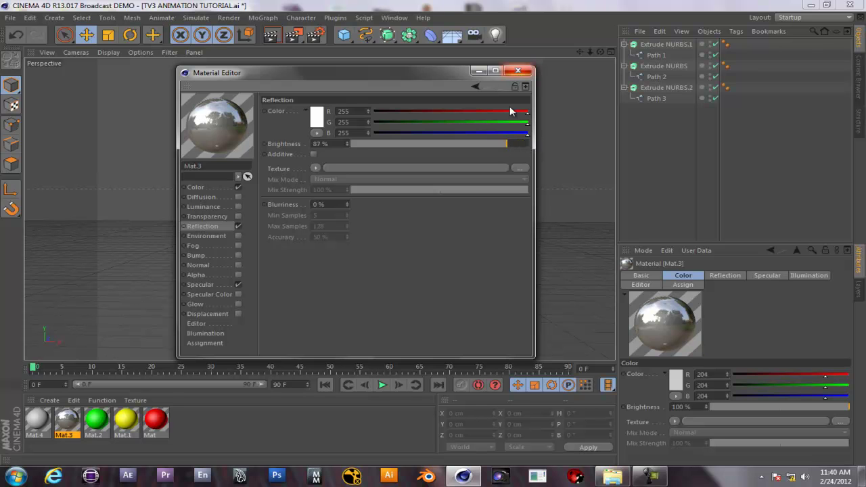
{"action": "left_click", "coordinate": [517, 70]}
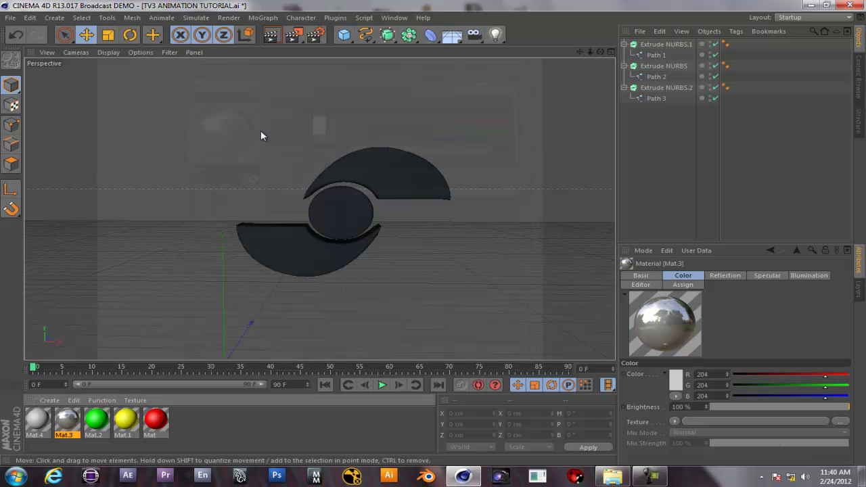
- Load Church_HarvestLobby.hdr as the color texture of material Mat.4, disable its specular channel and close its editor
{"action": "double_click", "coordinate": [37, 421]}
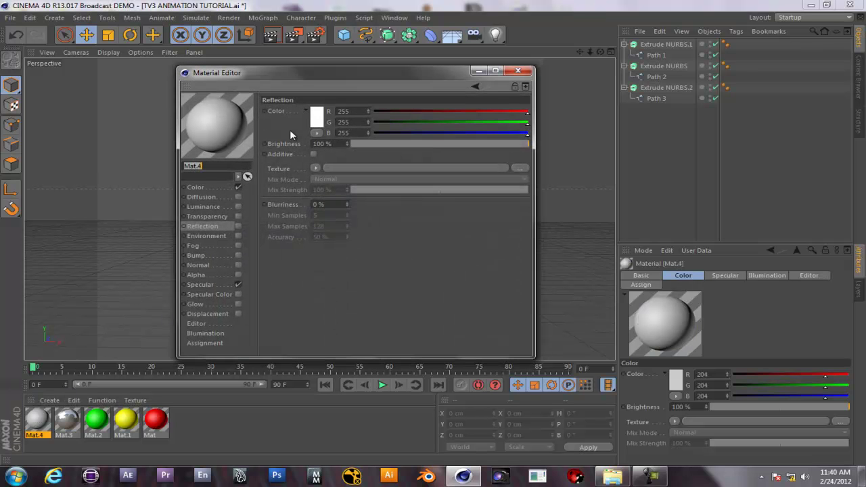
{"action": "left_click", "coordinate": [520, 158]}
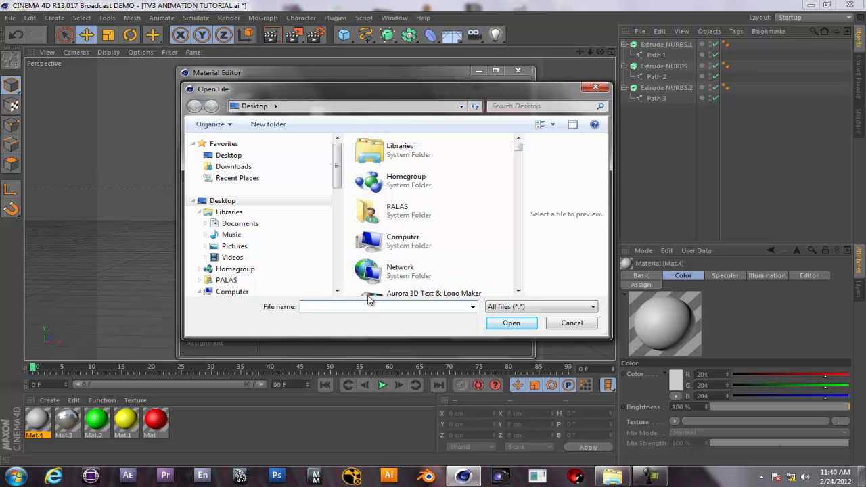
{"action": "type", "text": "chu"}
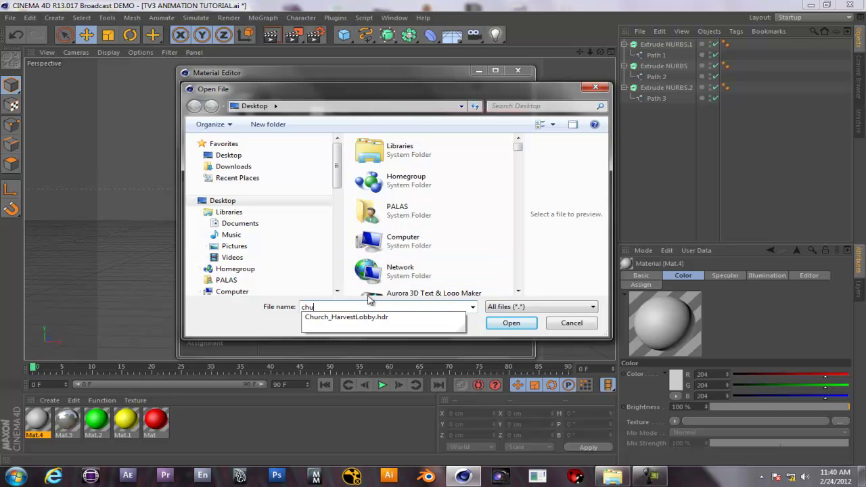
{"action": "left_click", "coordinate": [357, 322]}
{"action": "left_click", "coordinate": [510, 323]}
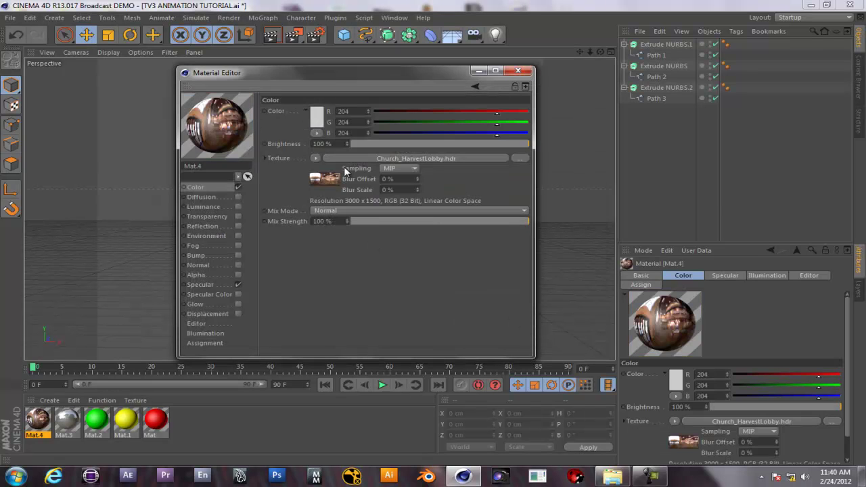
{"action": "left_click", "coordinate": [237, 285]}
{"action": "left_click", "coordinate": [517, 71]}
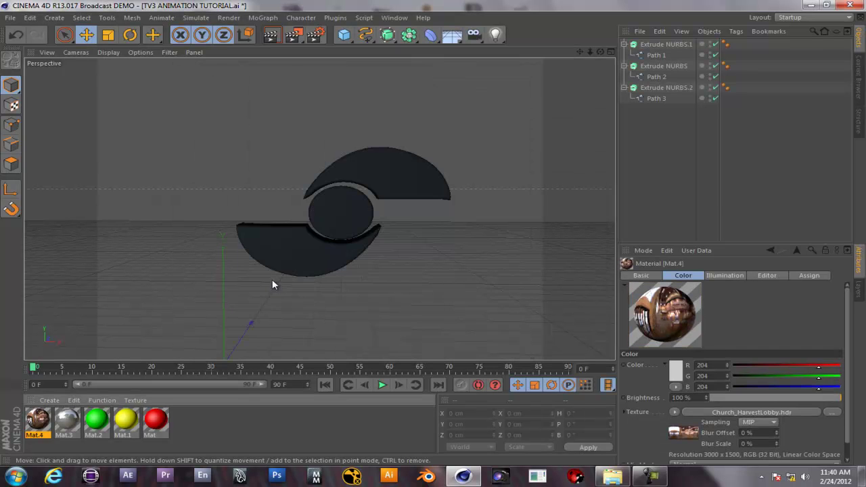
- Apply the red material to the upper shape, the yellow one to the central disc and the green one to the lower shape
{"action": "left_click_drag", "start_coordinate": [324, 209], "coordinate": [276, 305], "text": "alt"}
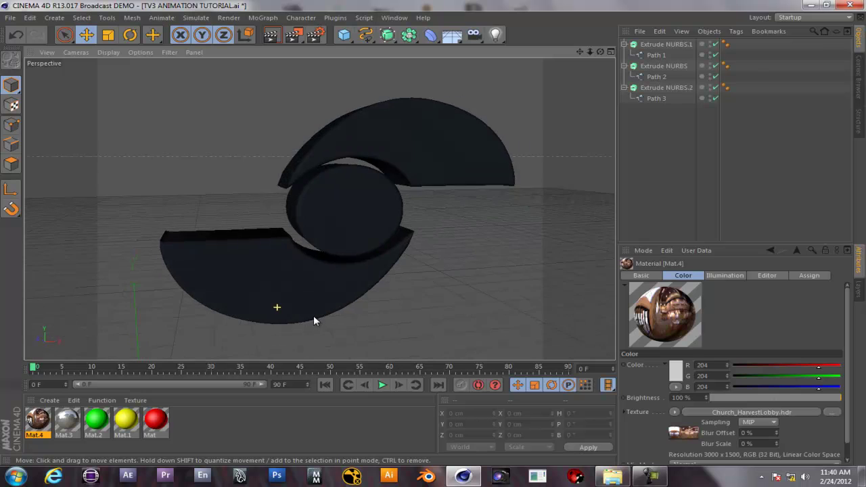
{"action": "left_click_drag", "start_coordinate": [307, 224], "coordinate": [322, 200], "text": "alt"}
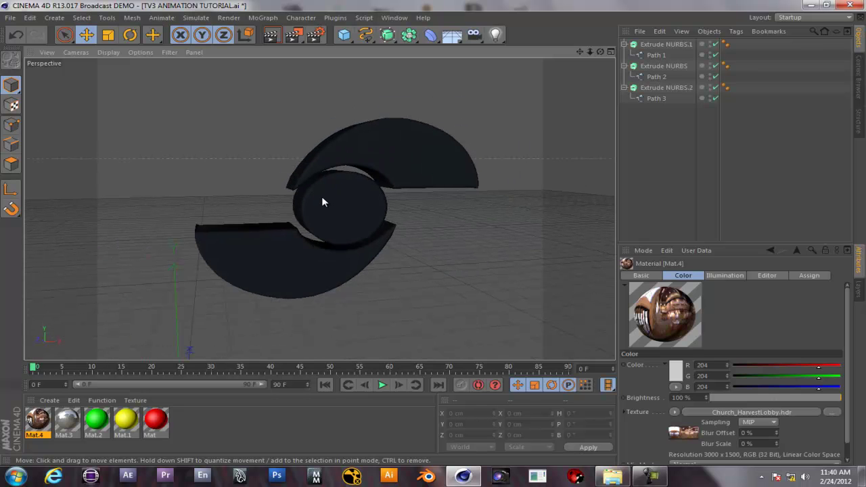
{"action": "left_click_drag", "start_coordinate": [156, 419], "coordinate": [431, 129]}
{"action": "left_click_drag", "start_coordinate": [126, 420], "coordinate": [361, 214]}
{"action": "left_click_drag", "start_coordinate": [97, 423], "coordinate": [326, 271]}
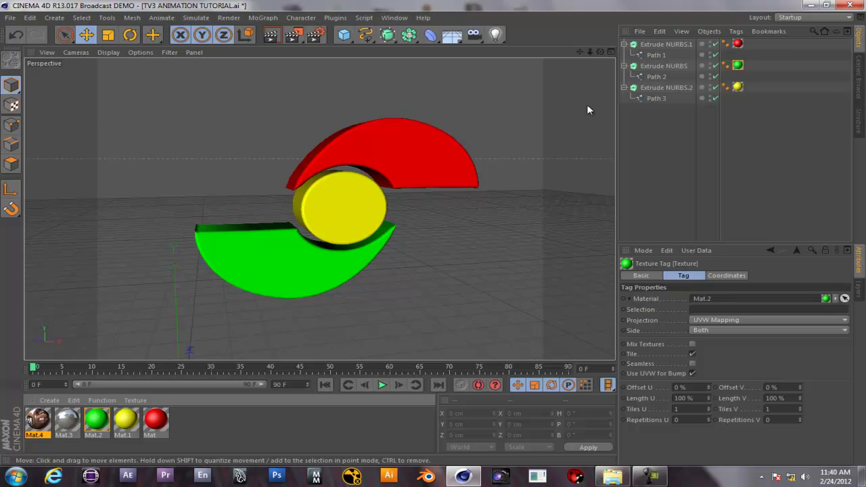
- Collapse the three Extrude NURBS groups and add the reflective material Mat.3 to each of them
{"action": "left_click", "coordinate": [624, 44]}
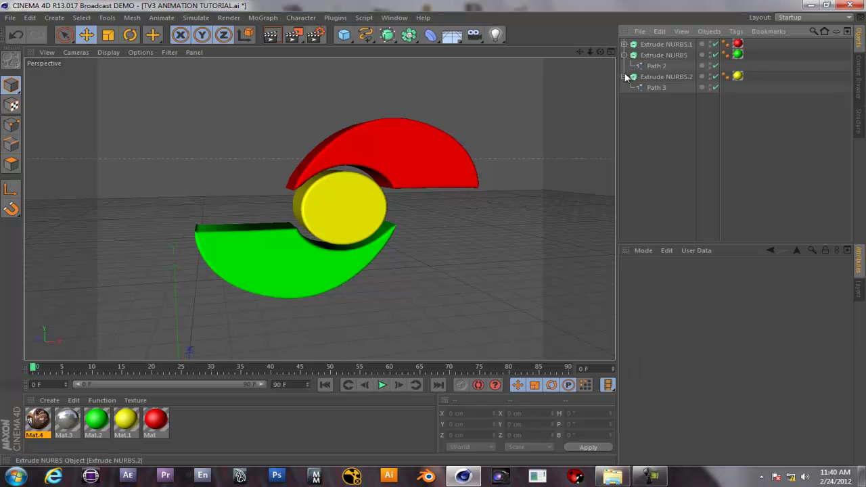
{"action": "left_click", "coordinate": [624, 54]}
{"action": "left_click", "coordinate": [623, 65]}
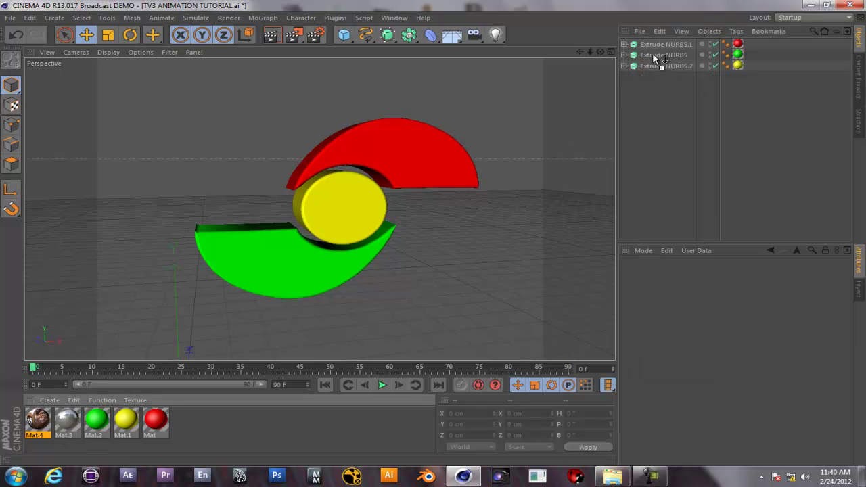
{"action": "left_click_drag", "start_coordinate": [656, 64], "coordinate": [658, 65]}
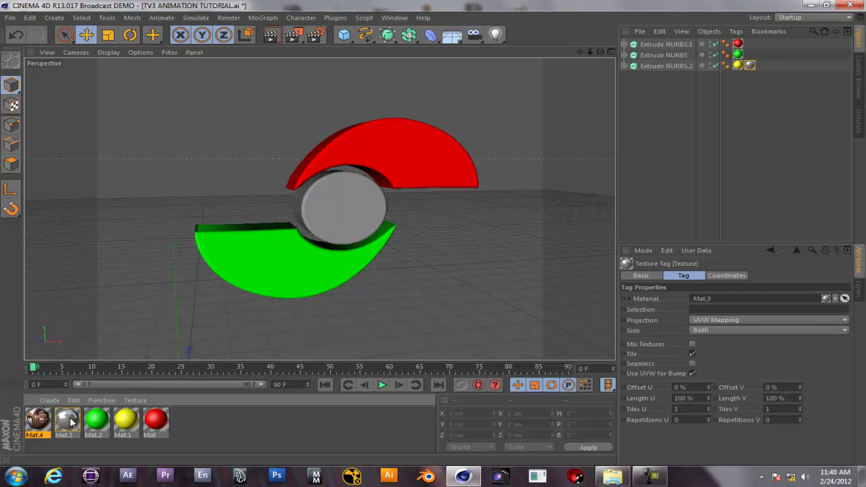
{"action": "left_click_drag", "start_coordinate": [703, 31], "coordinate": [676, 55]}
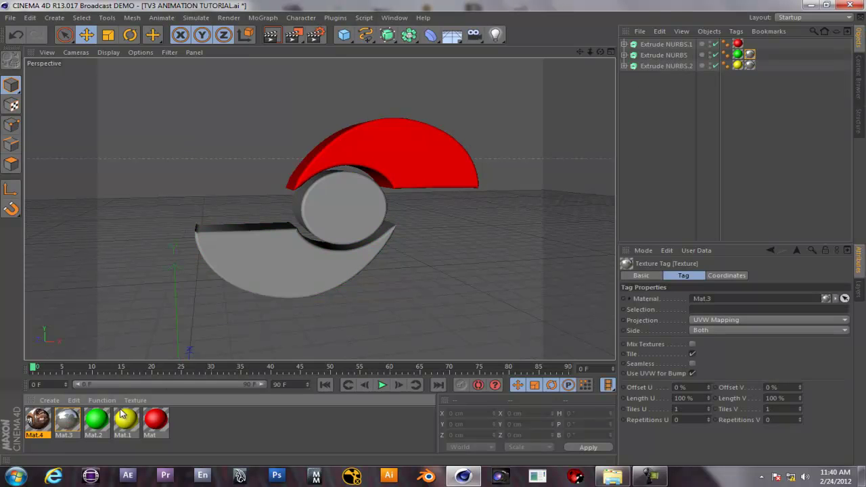
{"action": "left_click_drag", "start_coordinate": [125, 356], "coordinate": [661, 43]}
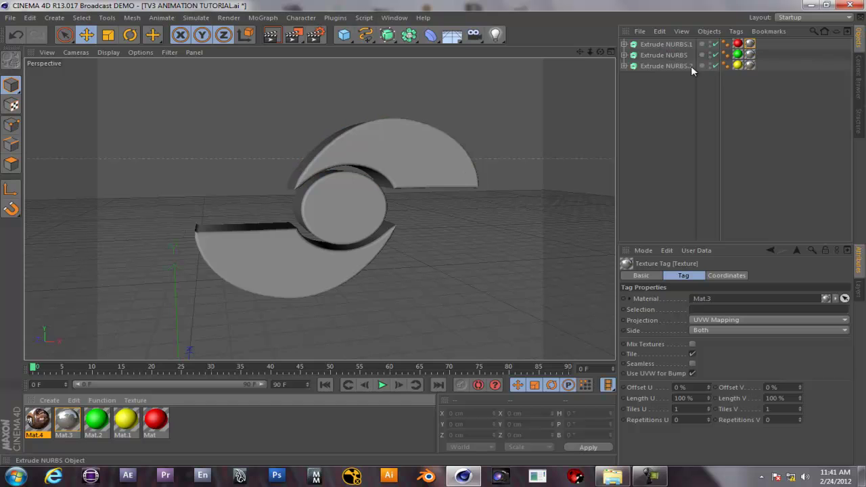
- Limit the red texture tag to selection C1 and reorder each object's tags so the colored material follows Mat.3
{"action": "left_click", "coordinate": [737, 44]}
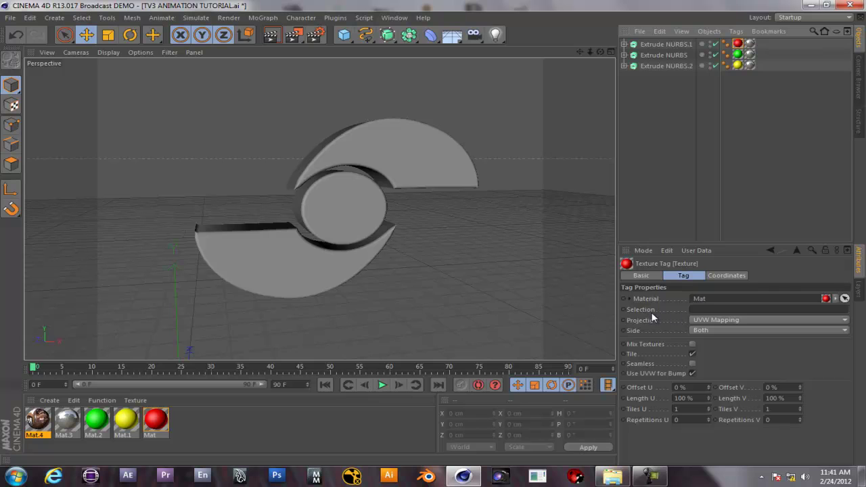
{"action": "left_click", "coordinate": [706, 309]}
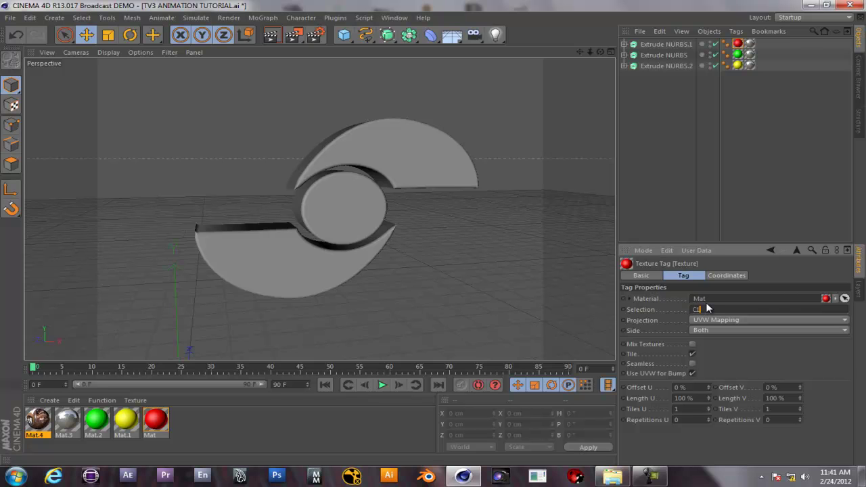
{"action": "left_click", "coordinate": [738, 44]}
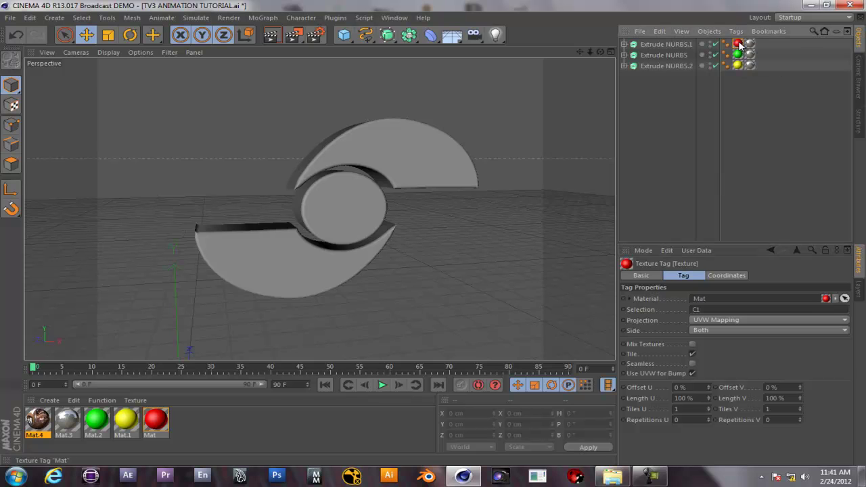
{"action": "left_click_drag", "start_coordinate": [761, 45], "coordinate": [768, 66]}
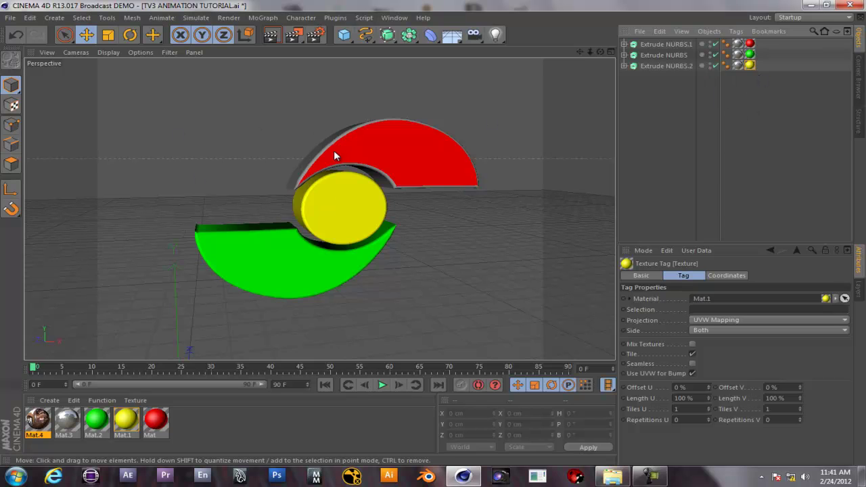
- Limit the green Mat.2 texture tag on the lower shape to selection C1
{"action": "left_click", "coordinate": [750, 55]}
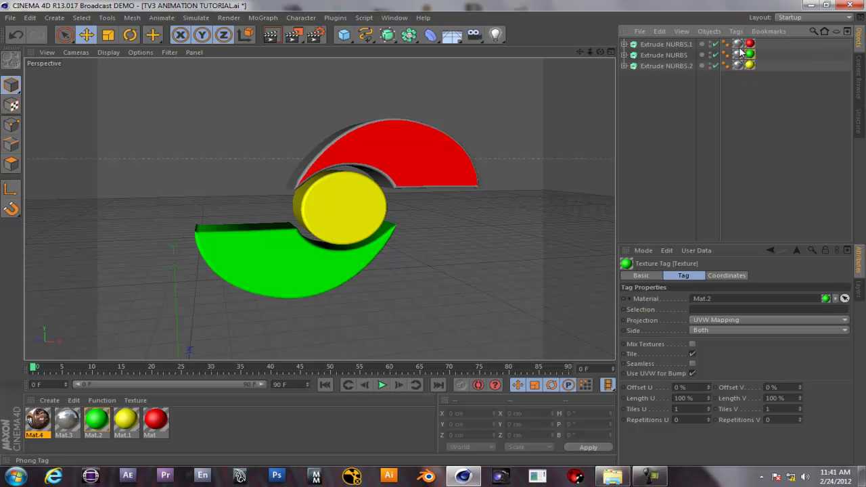
{"action": "left_click", "coordinate": [730, 309]}
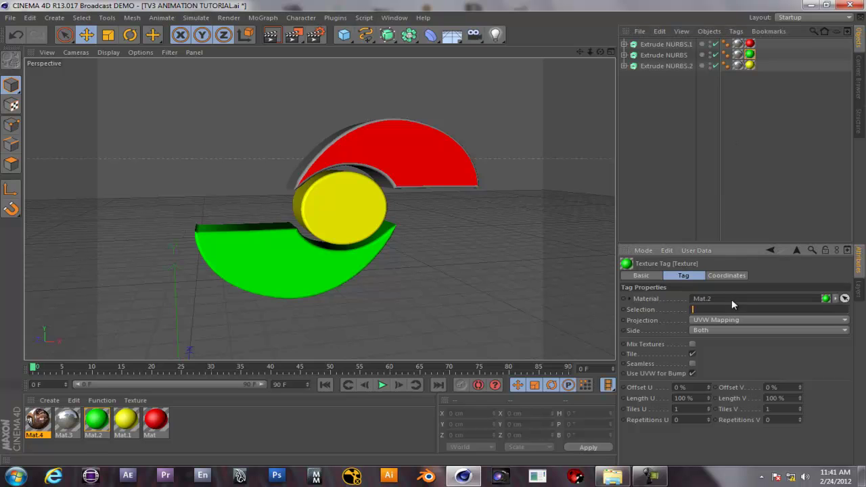
{"action": "type", "text": "C1"}
{"action": "left_click", "coordinate": [749, 65]}
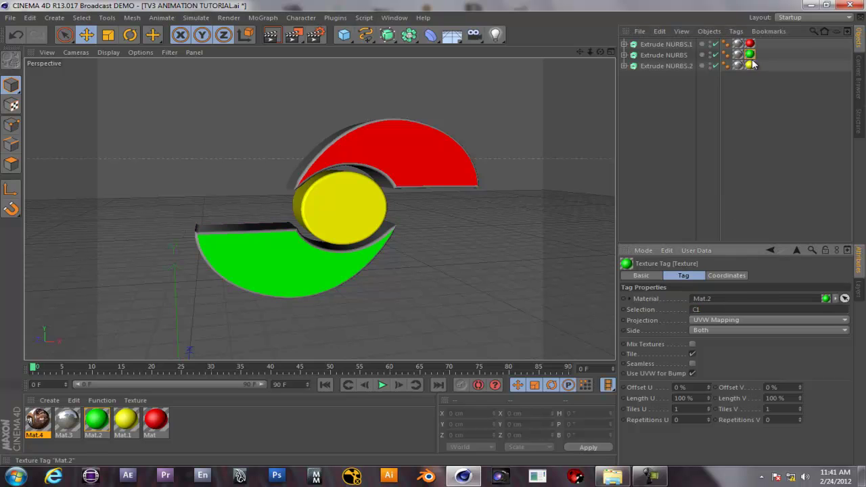
- Move Extrude NURBS below Extrude NURBS.2 and limit the disc's yellow Mat.1 texture tag to selection C1
{"action": "left_click", "coordinate": [653, 58]}
{"action": "left_click_drag", "start_coordinate": [660, 55], "coordinate": [758, 60]}
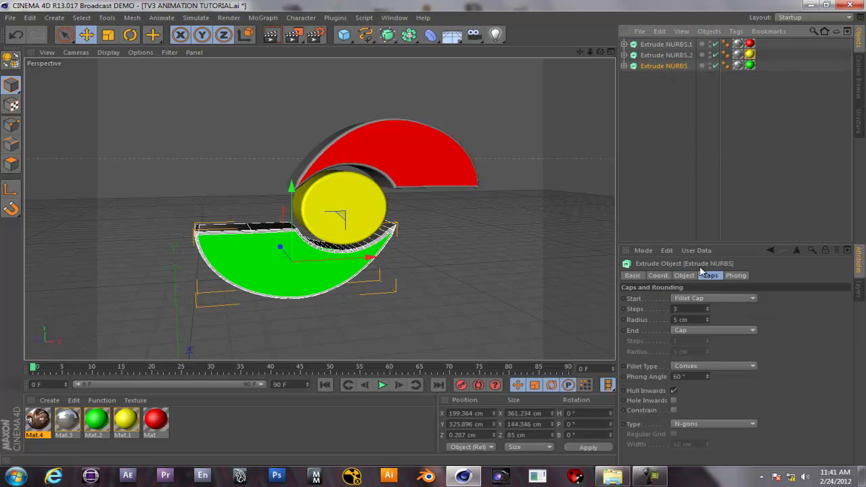
{"action": "left_click", "coordinate": [750, 53]}
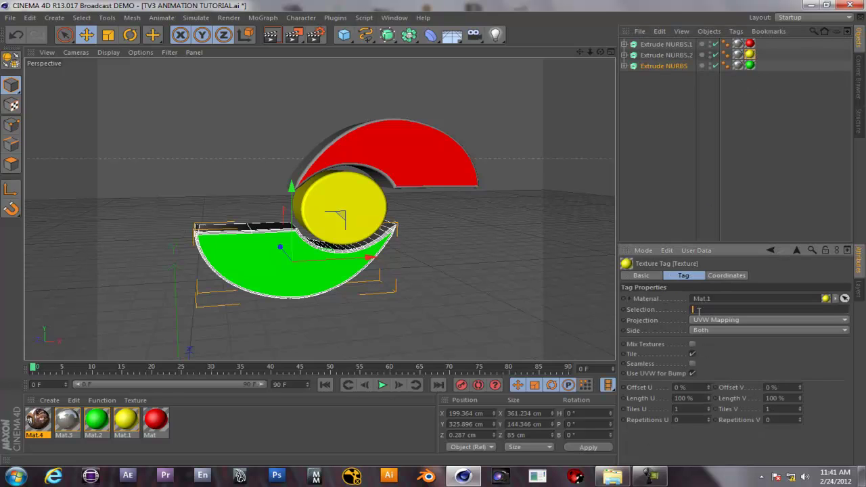
{"action": "key", "text": "Return"}
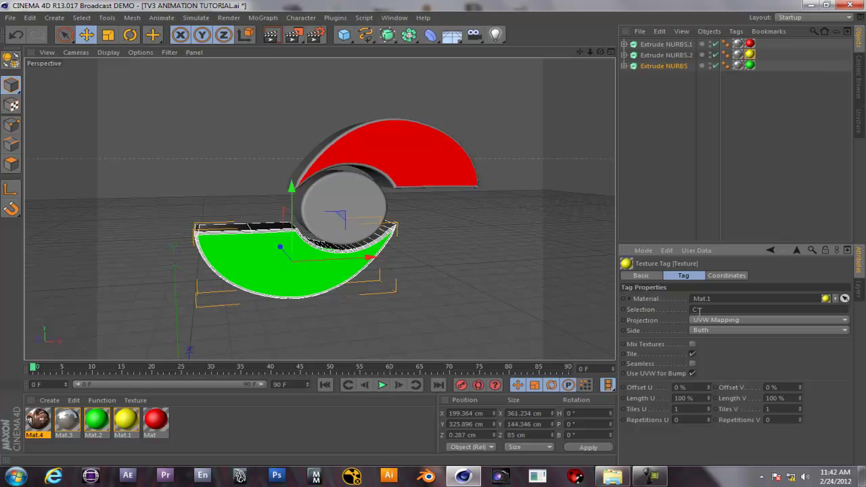
{"action": "key", "text": "Return"}
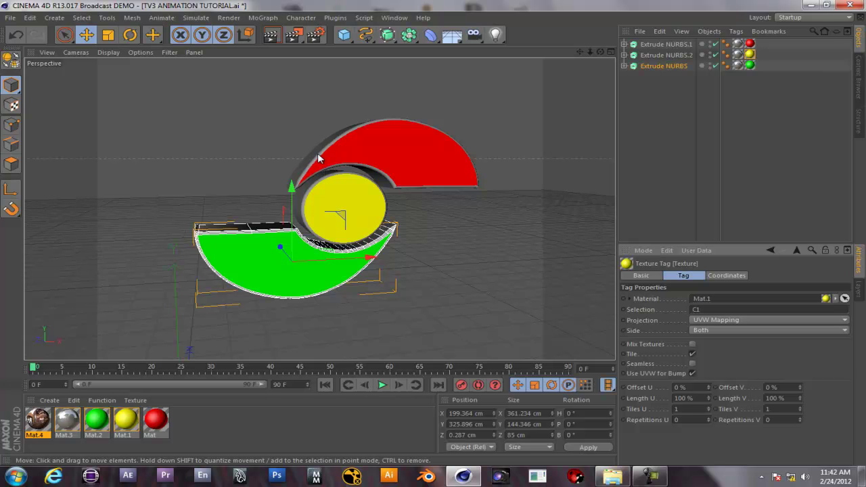
- Render the perspective view from an angle to check the colored faces and reflective sides of the logo
{"action": "left_click_drag", "start_coordinate": [434, 126], "coordinate": [351, 169], "text": "alt"}
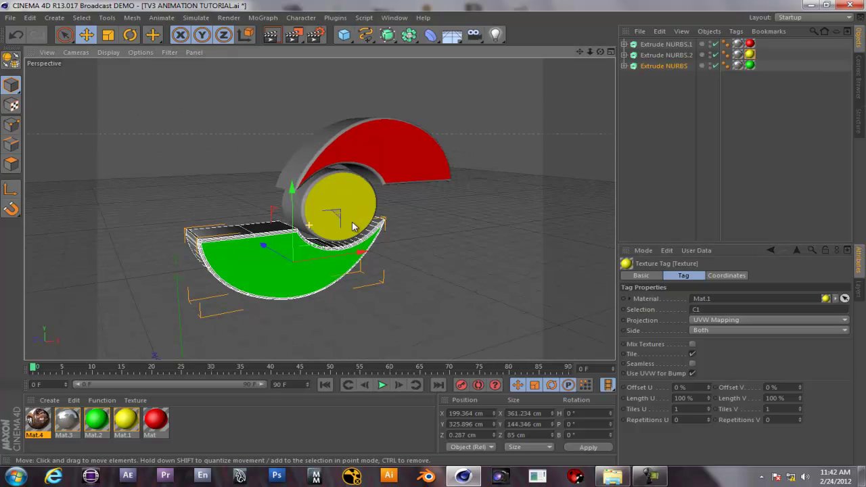
{"action": "left_click", "coordinate": [271, 33]}
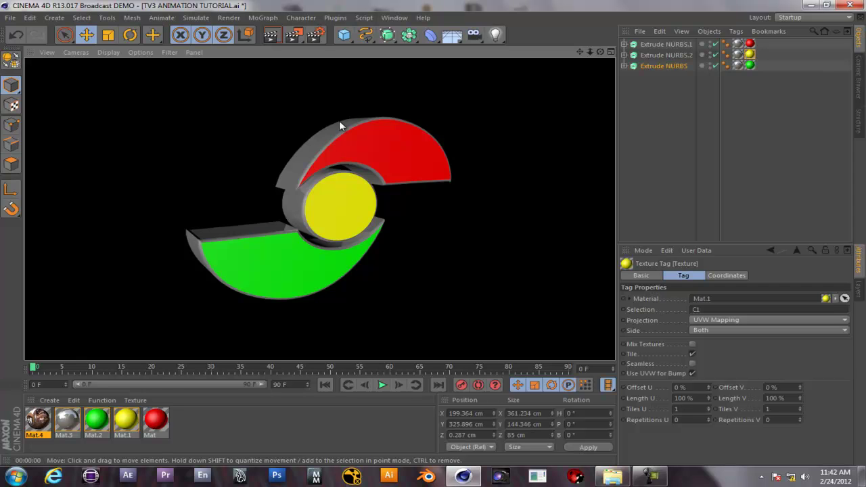
{"action": "left_click", "coordinate": [349, 173]}
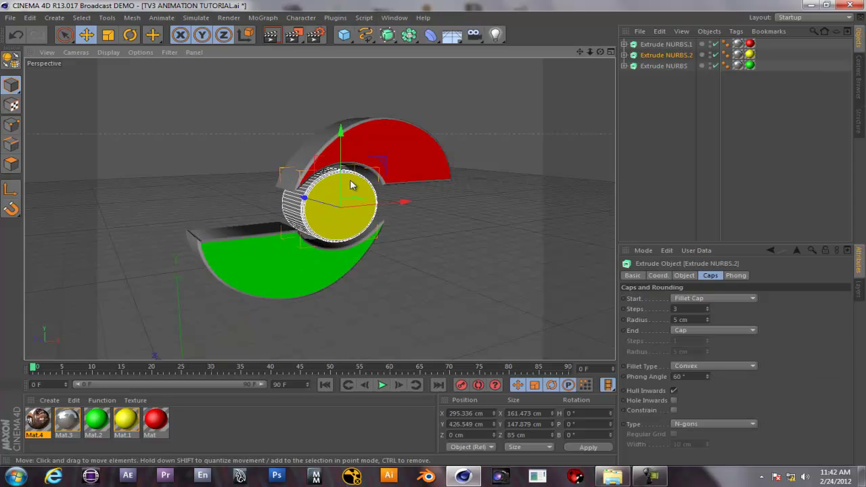
- Duplicate the red, yellow and green texture tags on their respective Extrude NURBS objects
{"action": "left_click", "coordinate": [750, 44]}
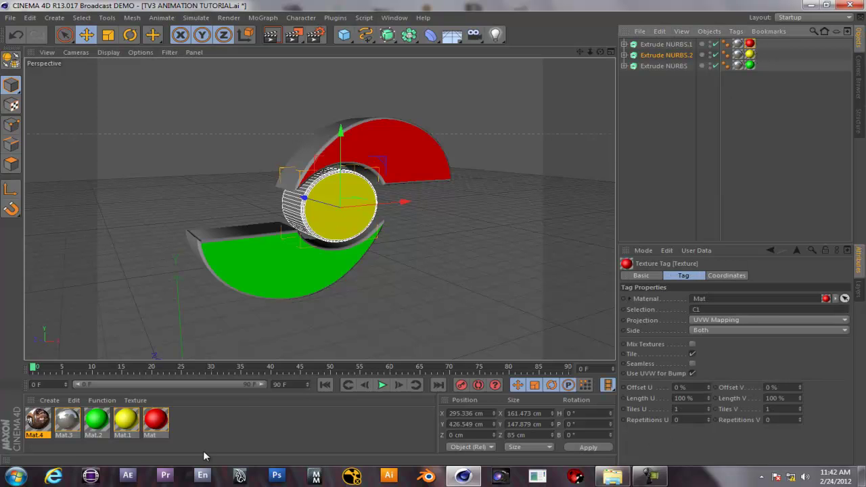
{"action": "left_click_drag", "start_coordinate": [750, 44], "coordinate": [762, 44], "text": "ctrl"}
{"action": "left_click", "coordinate": [750, 55]}
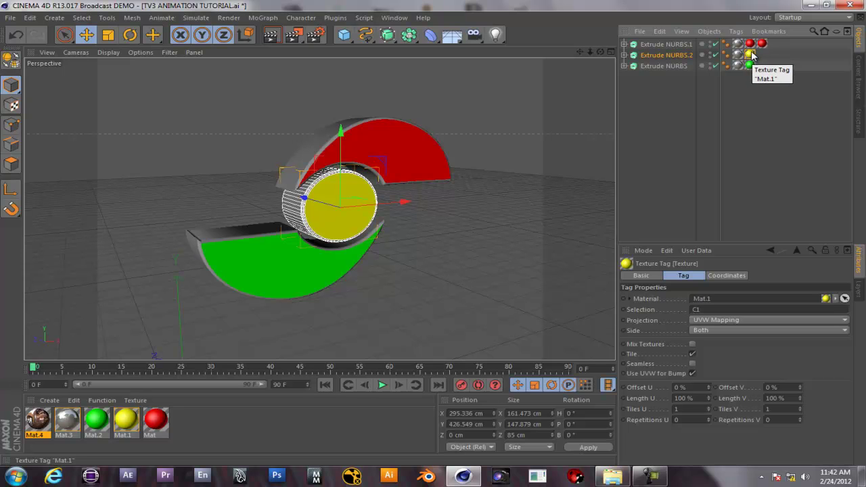
{"action": "left_click_drag", "start_coordinate": [752, 56], "coordinate": [764, 56], "text": "ctrl"}
{"action": "double_click", "coordinate": [751, 67]}
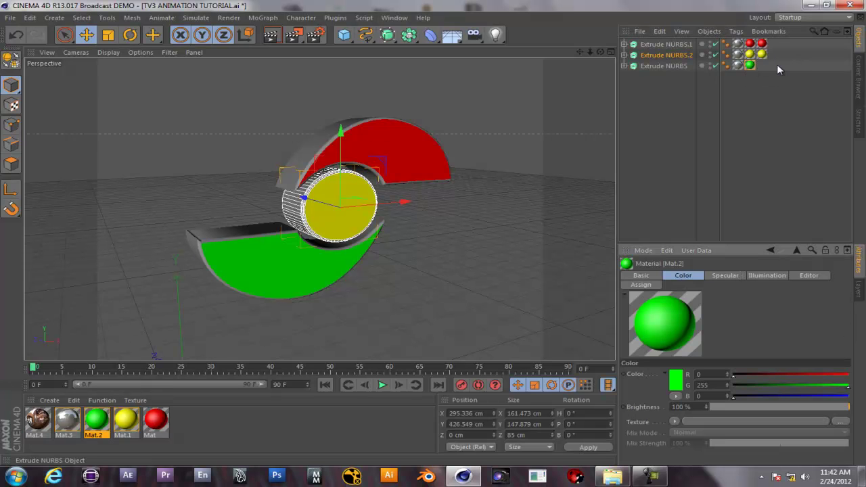
{"action": "left_click_drag", "start_coordinate": [750, 65], "coordinate": [763, 66], "text": "ctrl"}
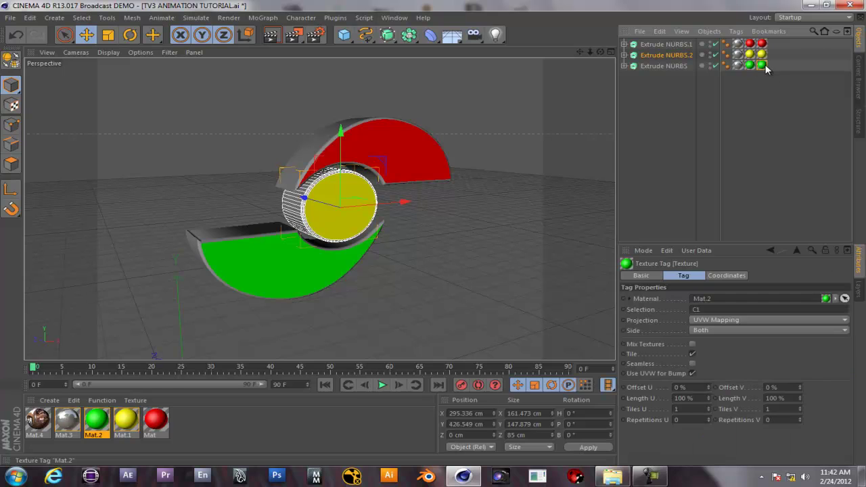
- Limit the duplicated red, yellow and green texture tags on the three Extrude NURBS objects to selection R1
{"action": "left_click", "coordinate": [762, 44]}
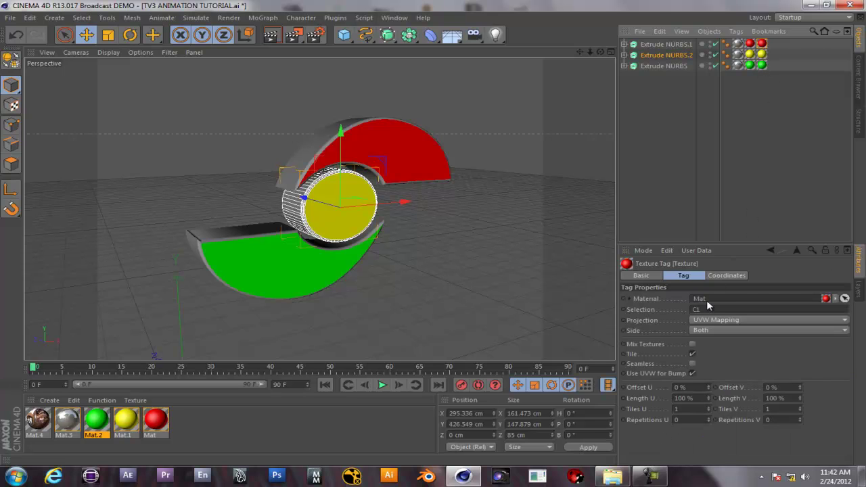
{"action": "left_click_drag", "start_coordinate": [707, 309], "coordinate": [645, 311]}
{"action": "type", "text": "R1"}
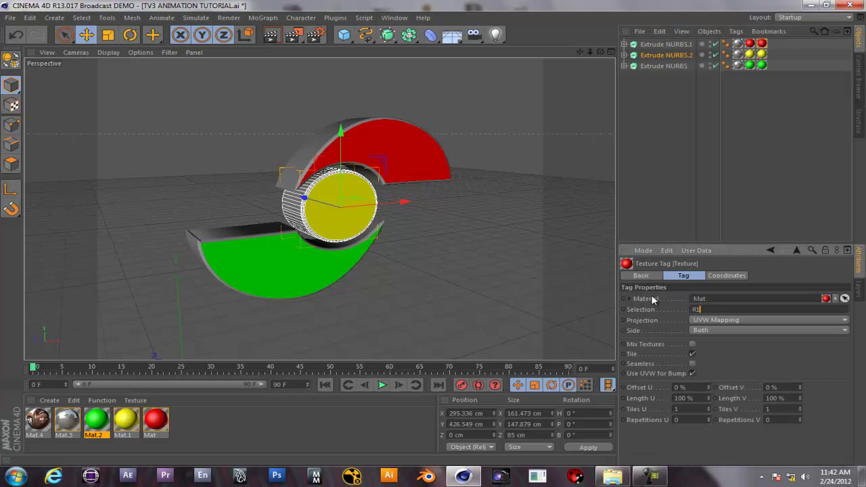
{"action": "left_click", "coordinate": [761, 54]}
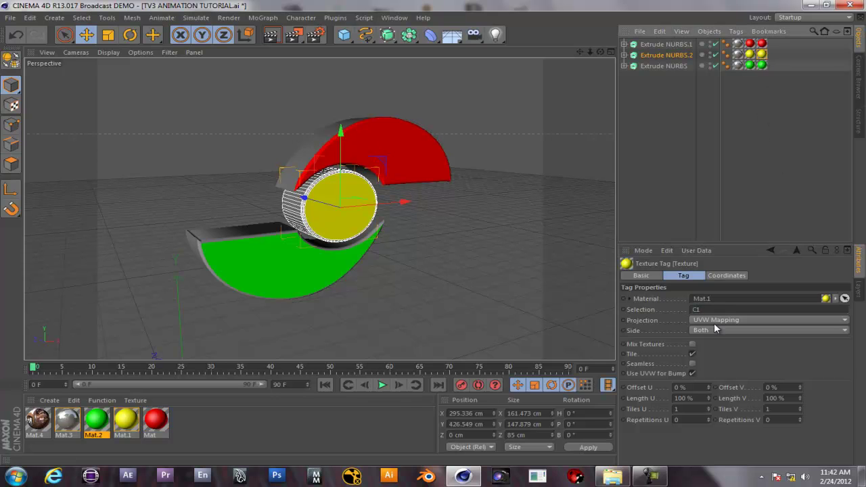
{"action": "left_click_drag", "start_coordinate": [709, 309], "coordinate": [653, 310]}
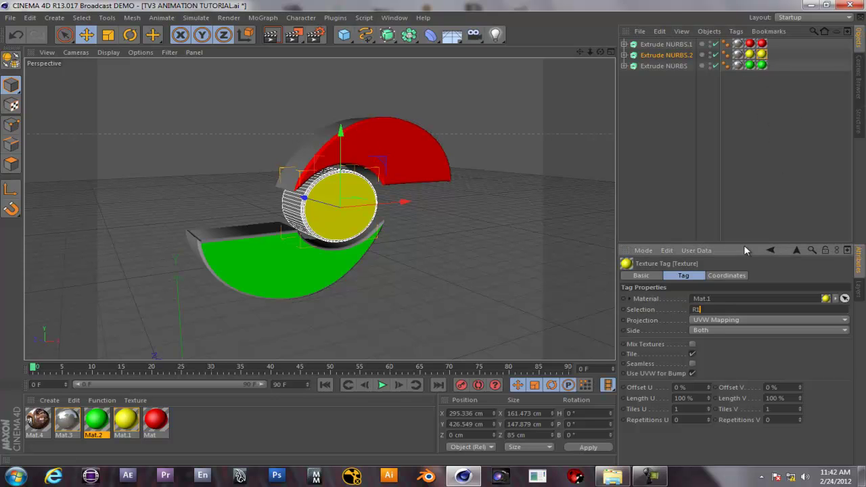
{"action": "left_click", "coordinate": [762, 65]}
{"action": "left_click_drag", "start_coordinate": [710, 309], "coordinate": [661, 307]}
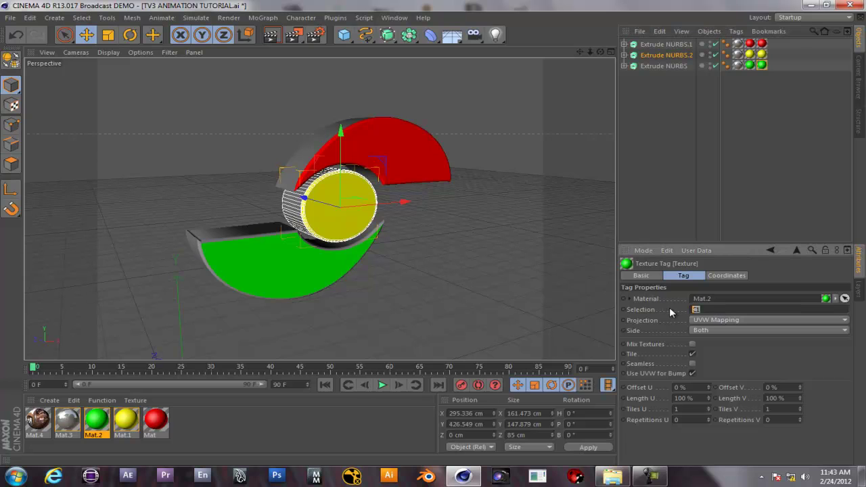
{"action": "type", "text": "R1"}
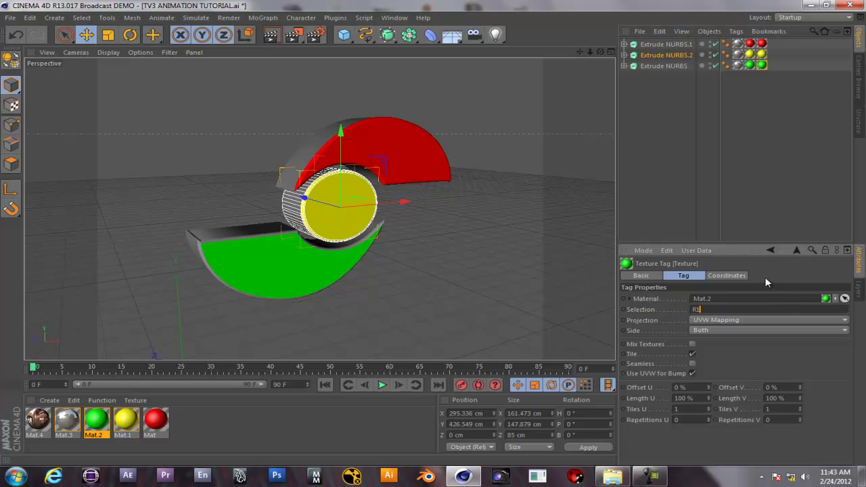
- Render the perspective view close up from an angle to check the colored rounded edges of the logo shapes
{"action": "scroll", "coordinate": [338, 145], "scroll_direction": "up", "scroll_amount": 2}
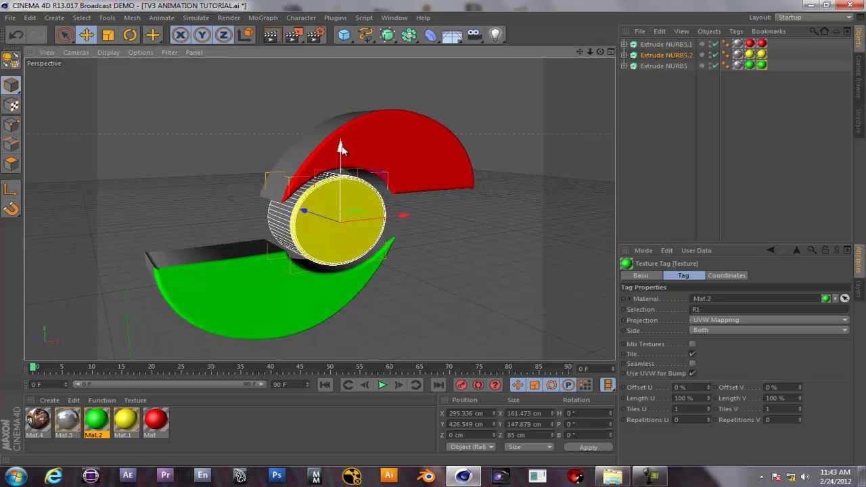
{"action": "left_click_drag", "start_coordinate": [318, 226], "coordinate": [357, 243], "text": "alt"}
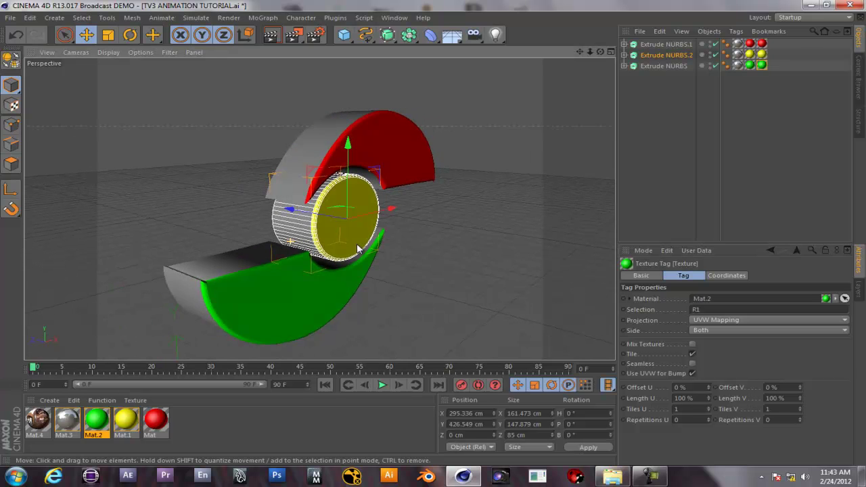
{"action": "scroll", "coordinate": [359, 117], "scroll_direction": "up", "scroll_amount": 3}
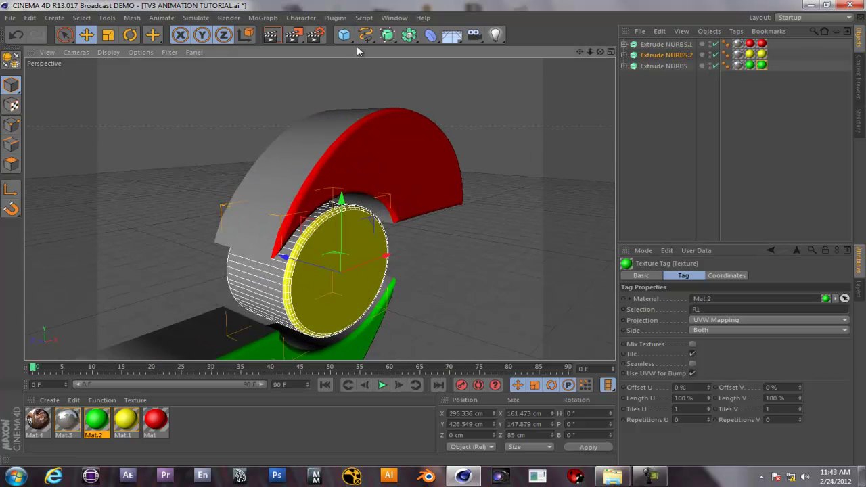
{"action": "left_click", "coordinate": [280, 32]}
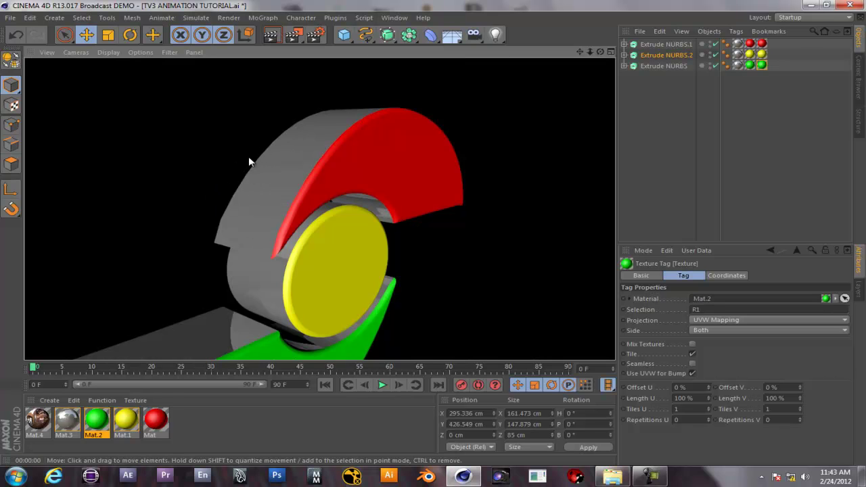
{"action": "left_click_drag", "start_coordinate": [356, 251], "coordinate": [347, 201], "text": "alt"}
{"action": "scroll", "coordinate": [346, 201], "scroll_direction": "up", "scroll_amount": 3}
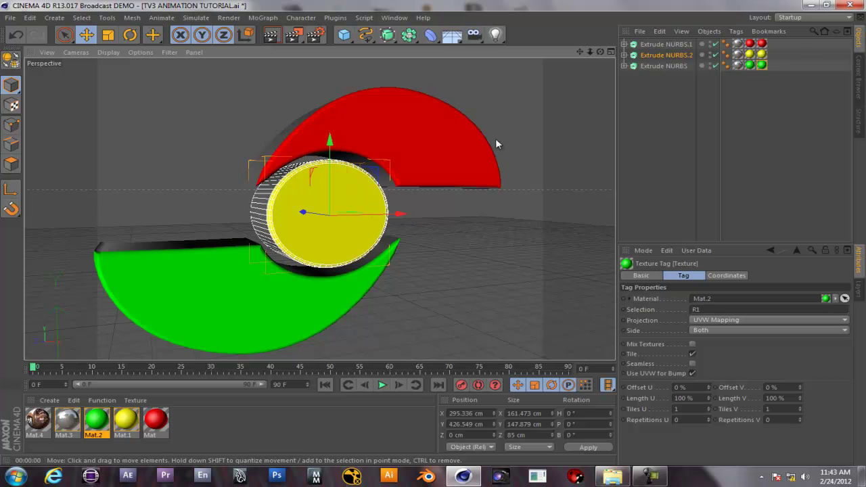
{"action": "left_click_drag", "start_coordinate": [379, 166], "coordinate": [377, 188], "text": "alt"}
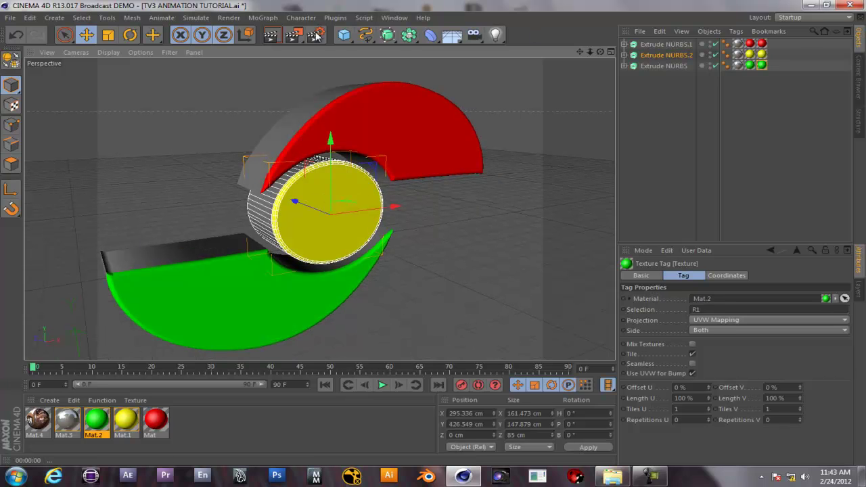
- Add a Sky object, apply the Mat.4 image material to it and render the view
{"action": "left_click", "coordinate": [450, 36]}
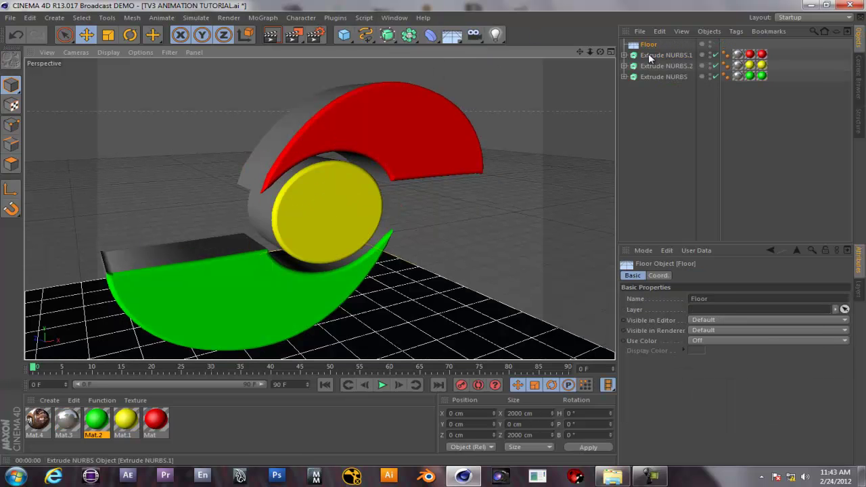
{"action": "key", "text": "Delete"}
{"action": "left_click_drag", "start_coordinate": [452, 35], "coordinate": [559, 44]}
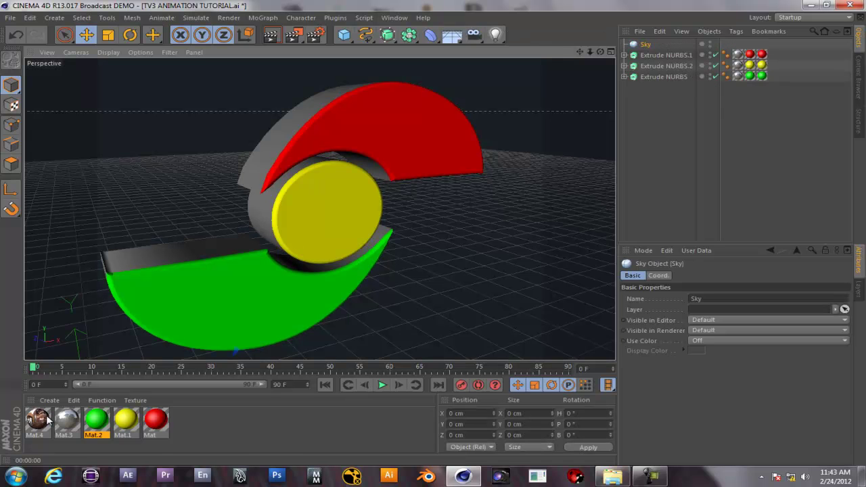
{"action": "left_click_drag", "start_coordinate": [642, 47], "coordinate": [644, 46]}
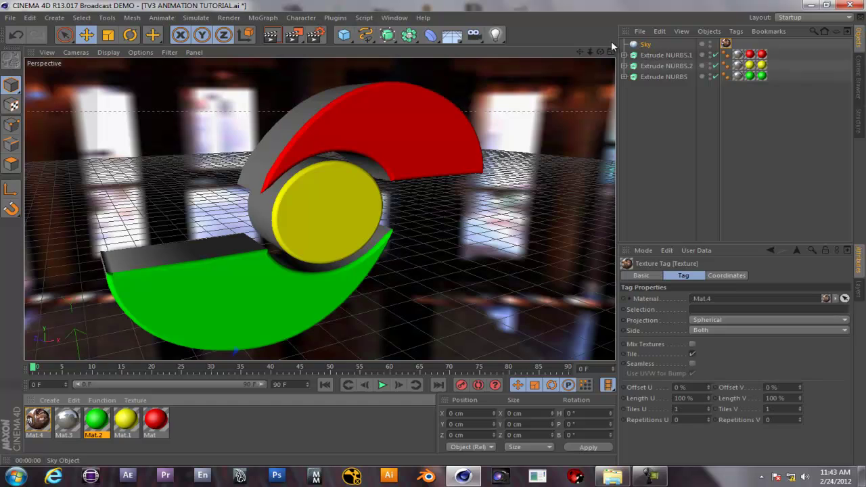
{"action": "left_click", "coordinate": [270, 35]}
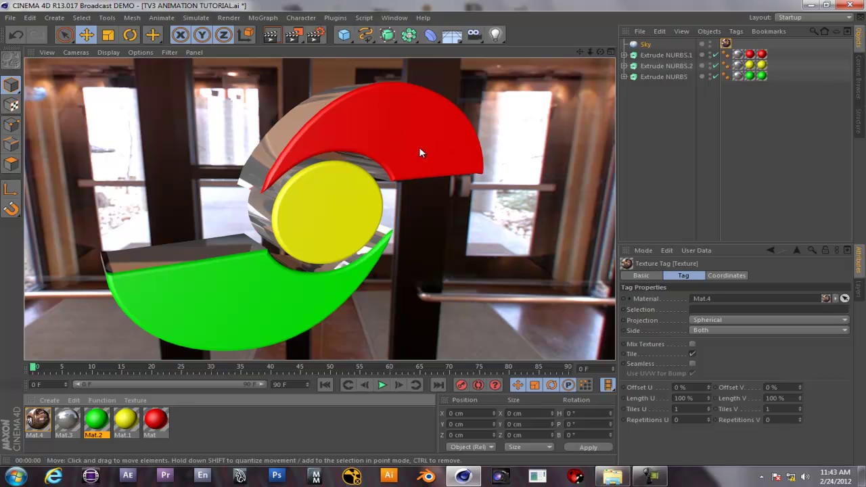
{"action": "left_click", "coordinate": [310, 147]}
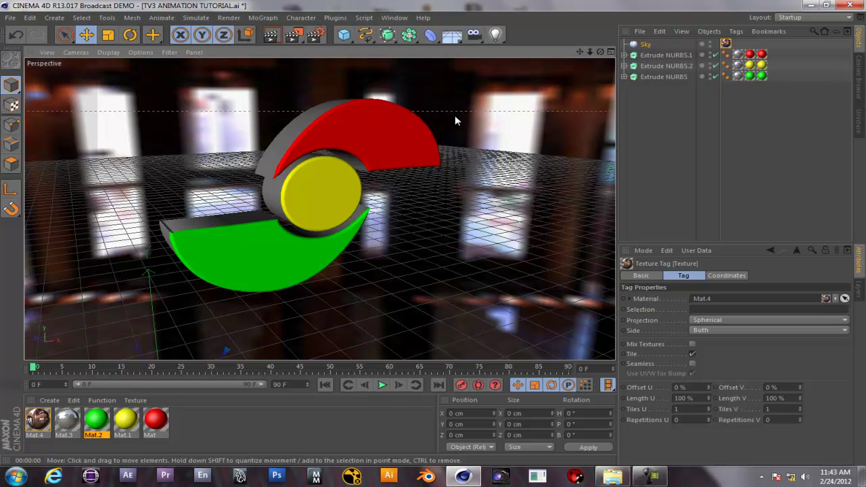
- Add a Compositing tag to the Sky with Cast Shadows, Receive Shadows and Seen by Camera disabled, and render the view
{"action": "left_click", "coordinate": [647, 46]}
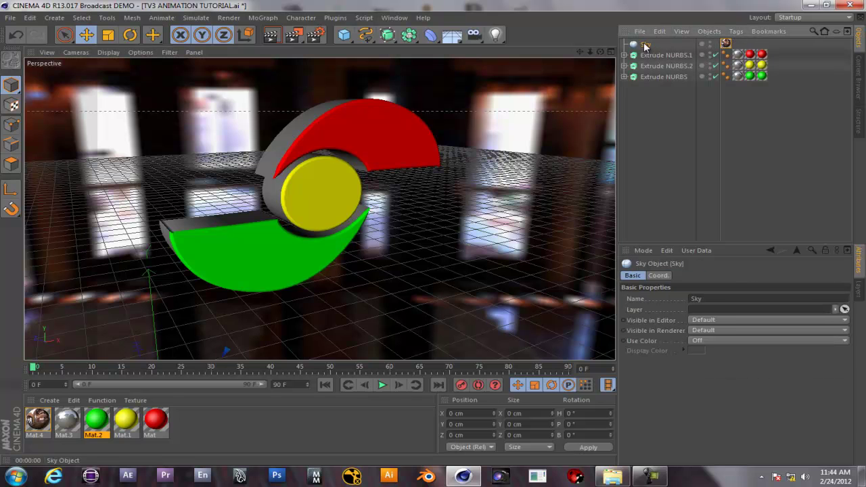
{"action": "left_click", "coordinate": [736, 31]}
{"action": "mouse_move", "coordinate": [745, 47]}
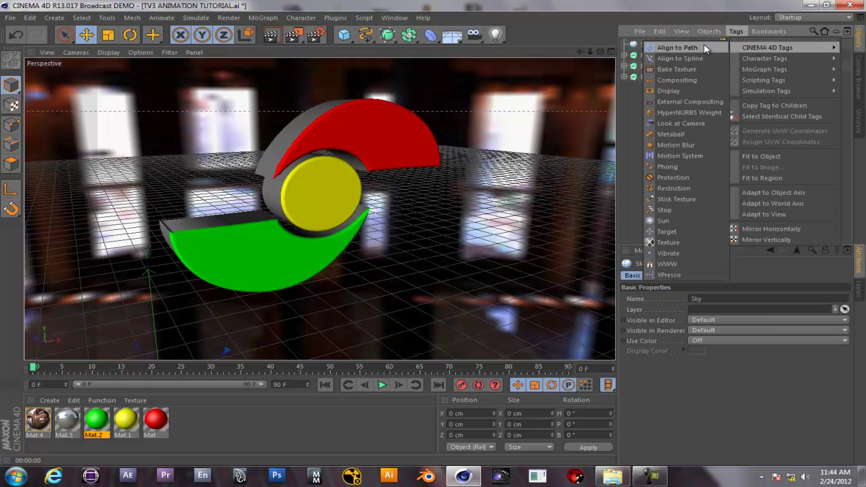
{"action": "left_click", "coordinate": [685, 79]}
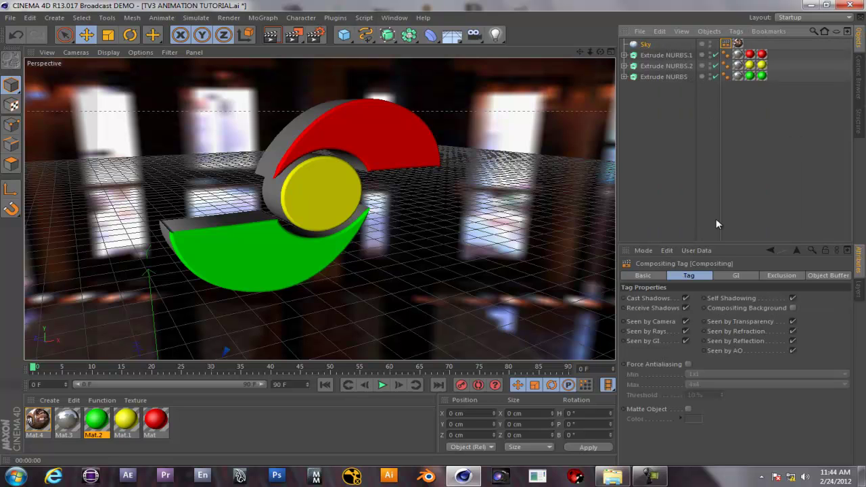
{"action": "left_click", "coordinate": [683, 297]}
{"action": "left_click", "coordinate": [686, 307]}
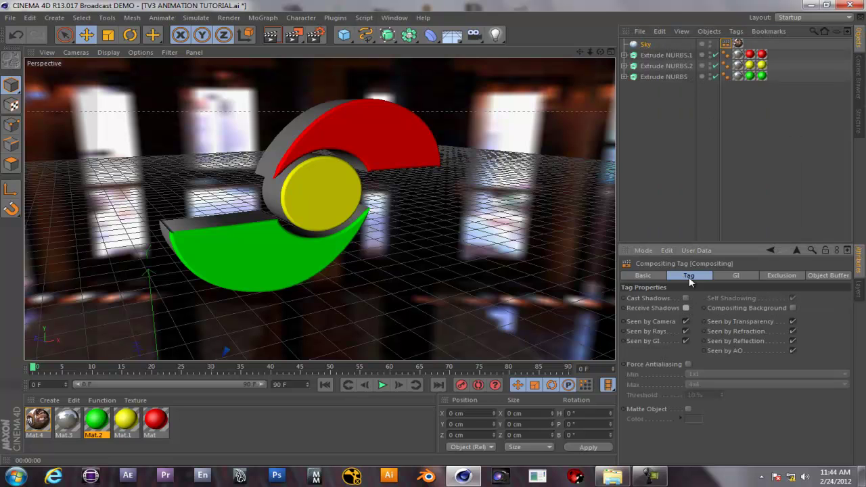
{"action": "left_click", "coordinate": [685, 321]}
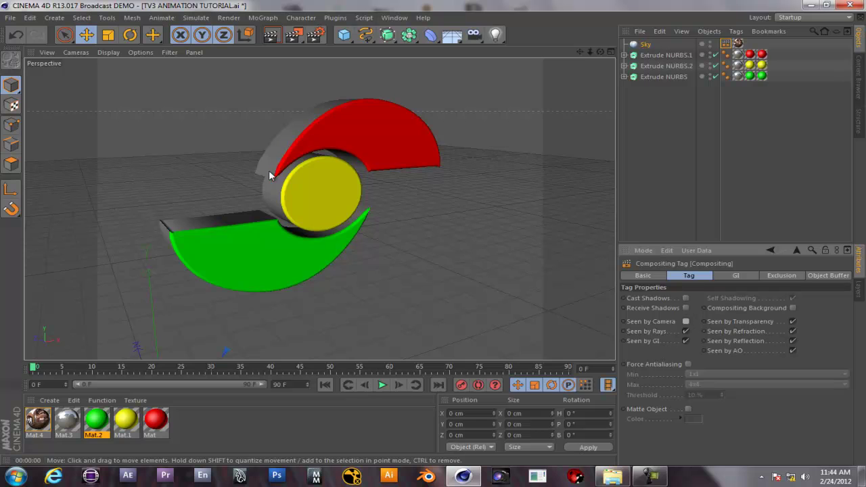
{"action": "key", "text": "ctrl+r"}
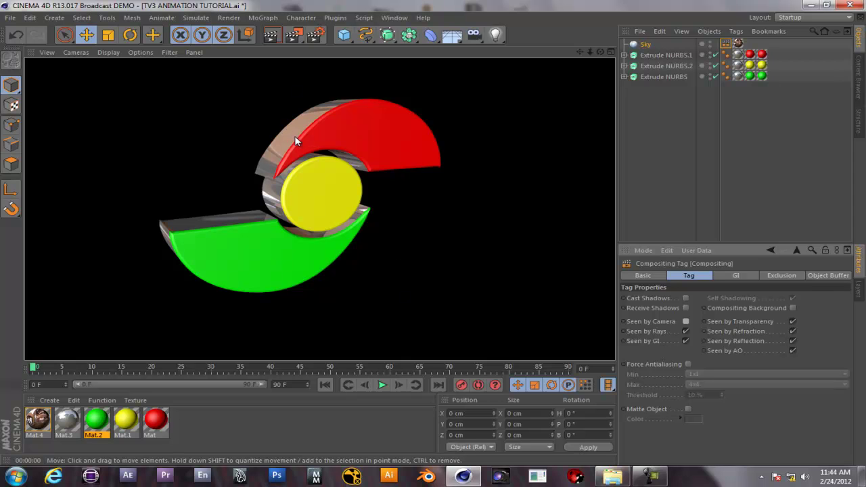
- Add a Background object to the scene and create a new material for it
{"action": "left_click", "coordinate": [452, 35]}
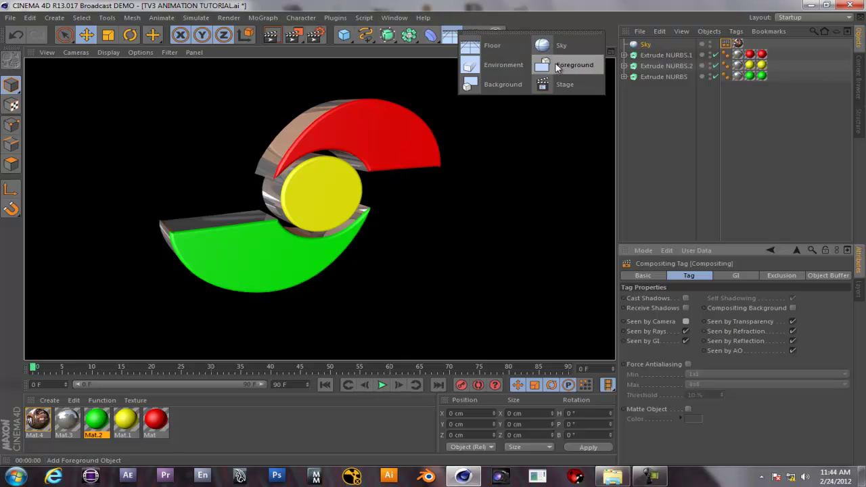
{"action": "left_click", "coordinate": [497, 81]}
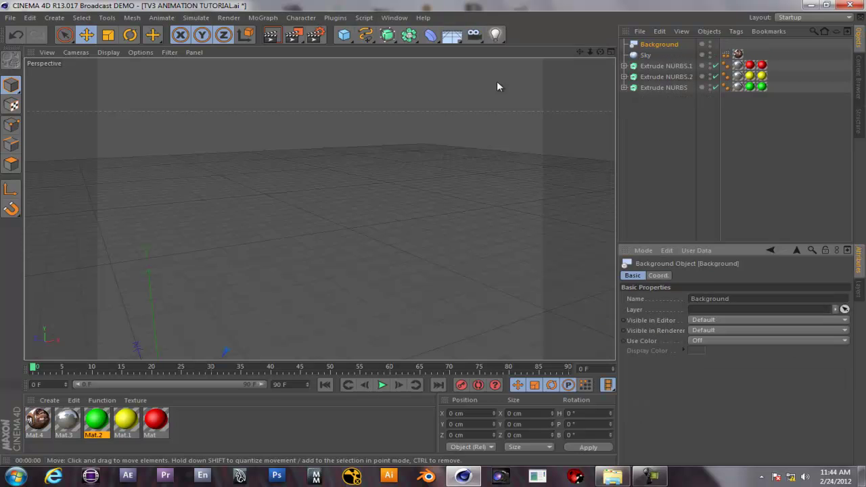
{"action": "left_click", "coordinate": [51, 400]}
{"action": "left_click", "coordinate": [59, 308]}
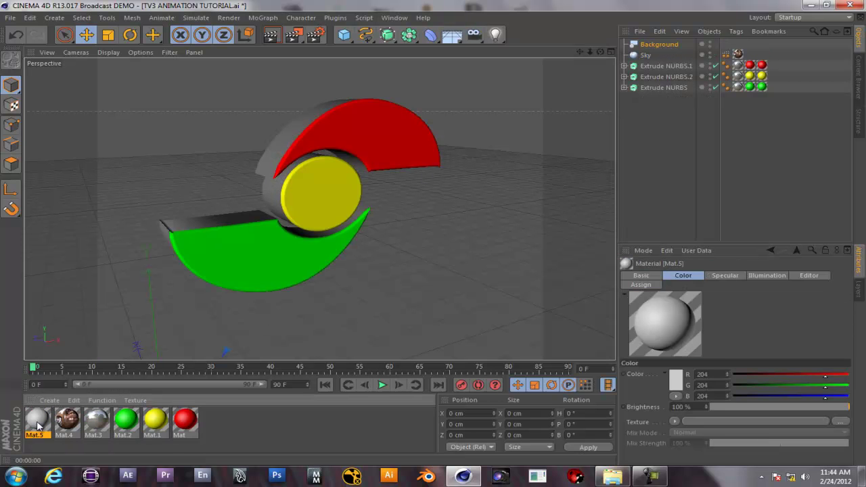
- Disable the Specular channel of Mat.5 and set its color to white (R, G and B 255)
{"action": "double_click", "coordinate": [37, 421]}
{"action": "left_click", "coordinate": [238, 285]}
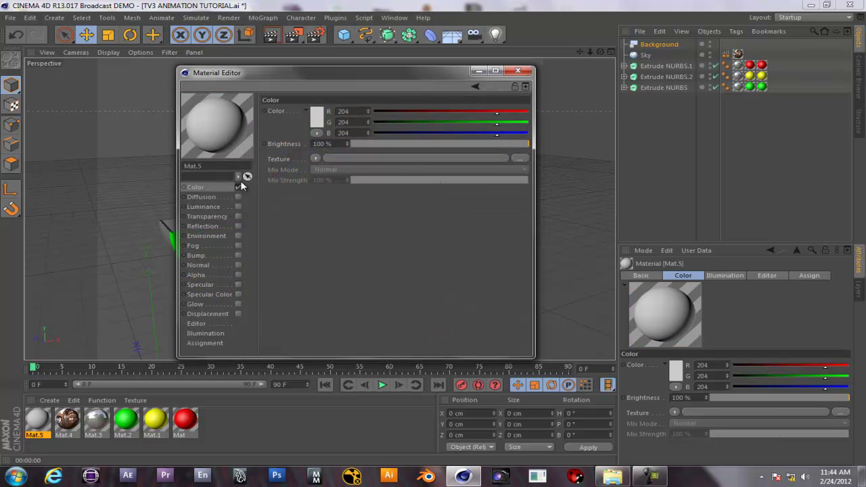
{"action": "left_click_drag", "start_coordinate": [496, 126], "coordinate": [539, 110]}
{"action": "left_click", "coordinate": [517, 70]}
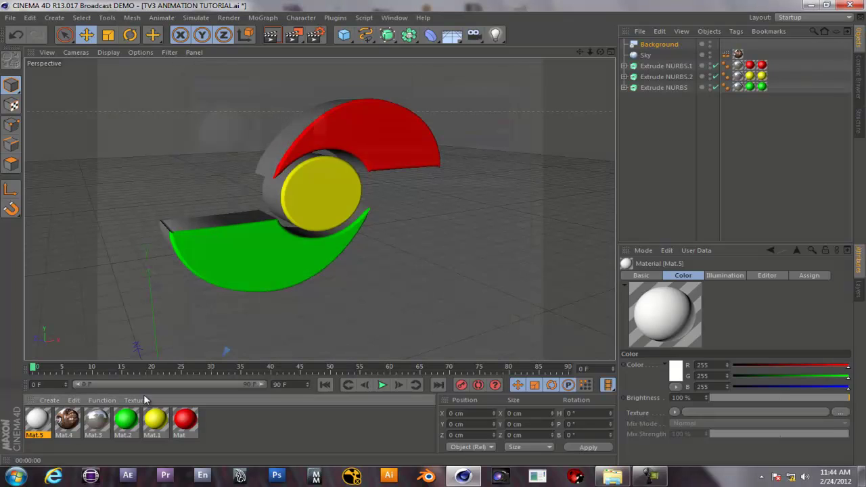
- Apply the white Mat.5 material to the Background object and render the view
{"action": "left_click_drag", "start_coordinate": [656, 43], "coordinate": [656, 44]}
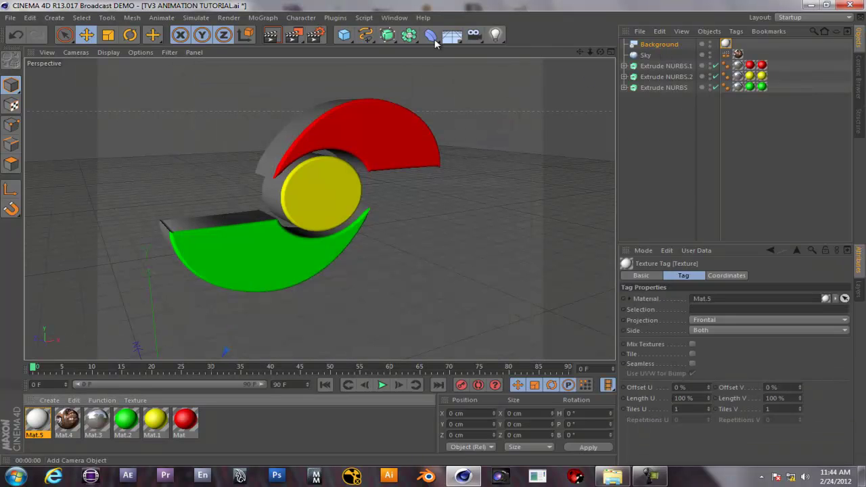
{"action": "left_click", "coordinate": [274, 35]}
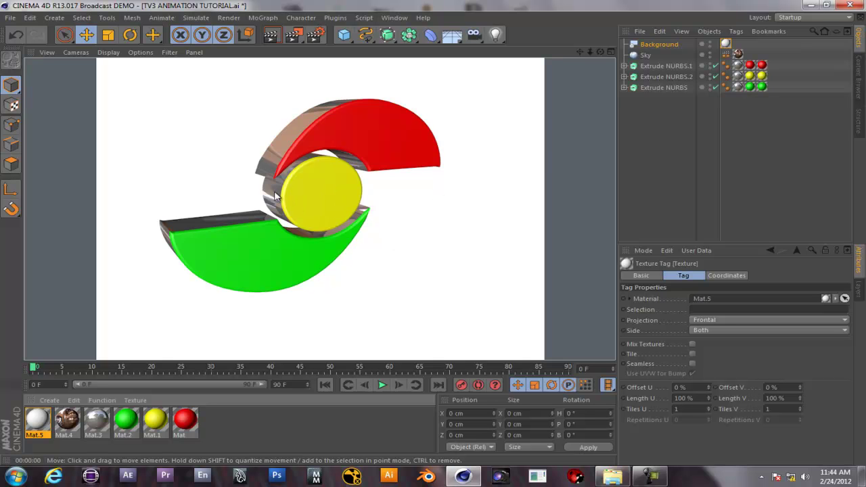
{"action": "left_click", "coordinate": [324, 171]}
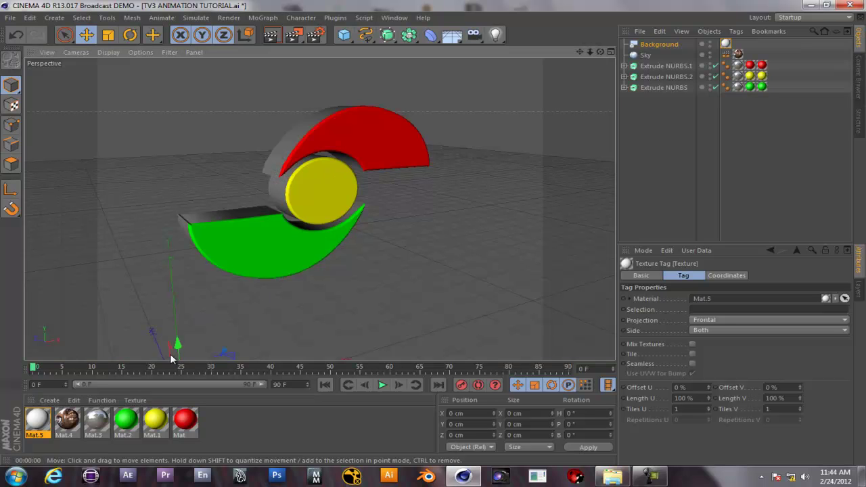
- Set the reflection brightness of the Mat.3 material to 70% and render the view
{"action": "double_click", "coordinate": [96, 421]}
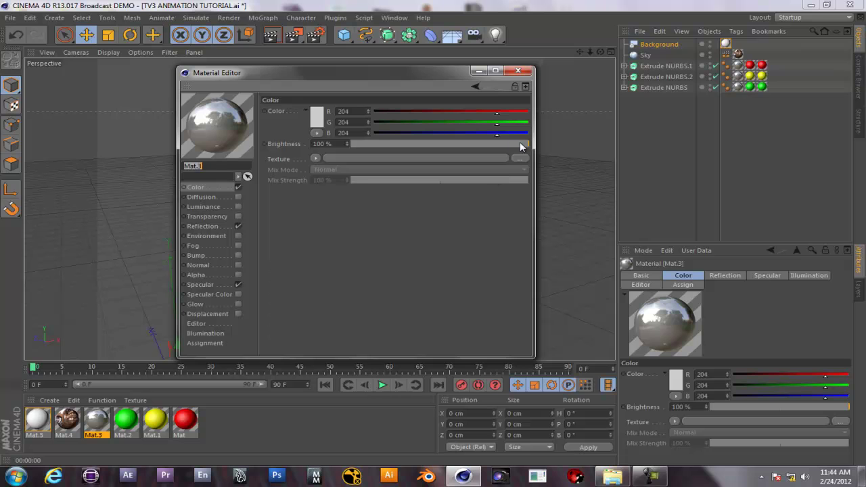
{"action": "left_click", "coordinate": [215, 231]}
{"action": "left_click_drag", "start_coordinate": [502, 144], "coordinate": [476, 144]}
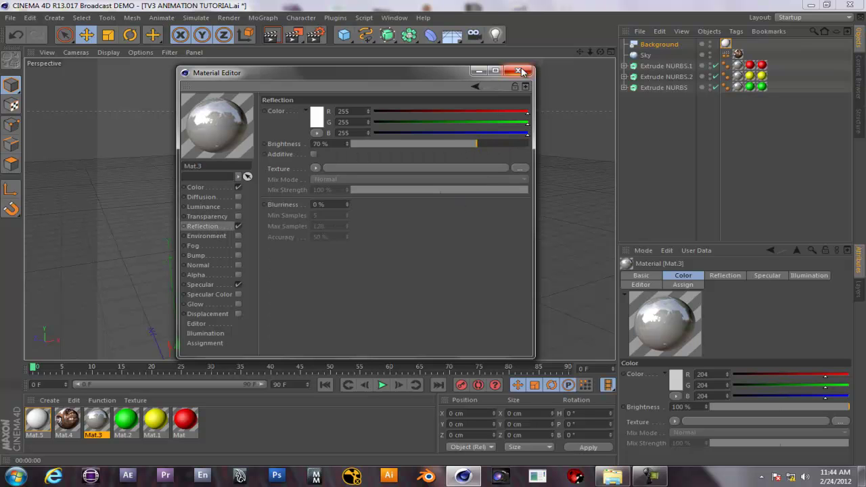
{"action": "left_click", "coordinate": [518, 71]}
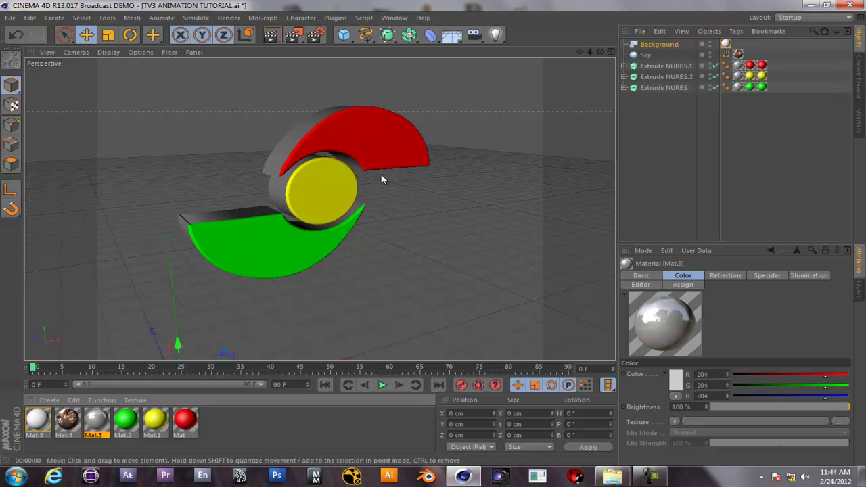
{"action": "left_click", "coordinate": [274, 36]}
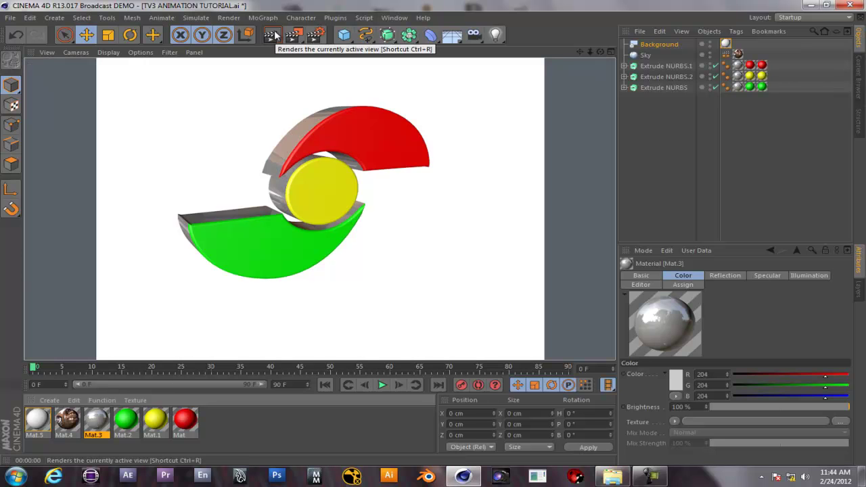
- Render the view of the logo from two new angles to check its reflections
{"action": "left_click", "coordinate": [341, 240]}
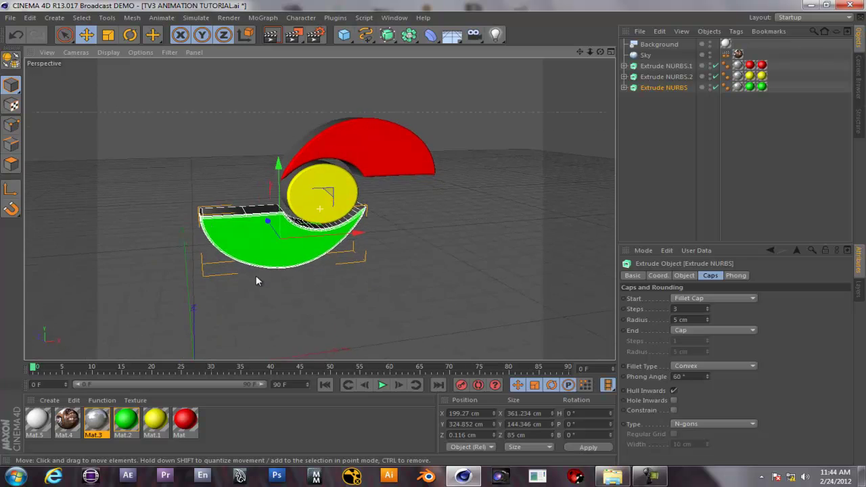
{"action": "scroll", "coordinate": [256, 274], "scroll_direction": "up", "scroll_amount": 3}
{"action": "scroll", "coordinate": [268, 300], "scroll_direction": "up", "scroll_amount": 2}
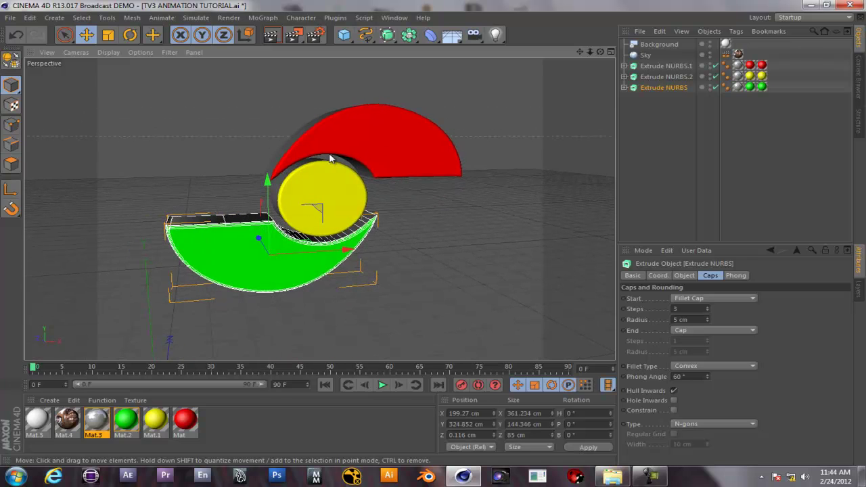
{"action": "left_click", "coordinate": [273, 36]}
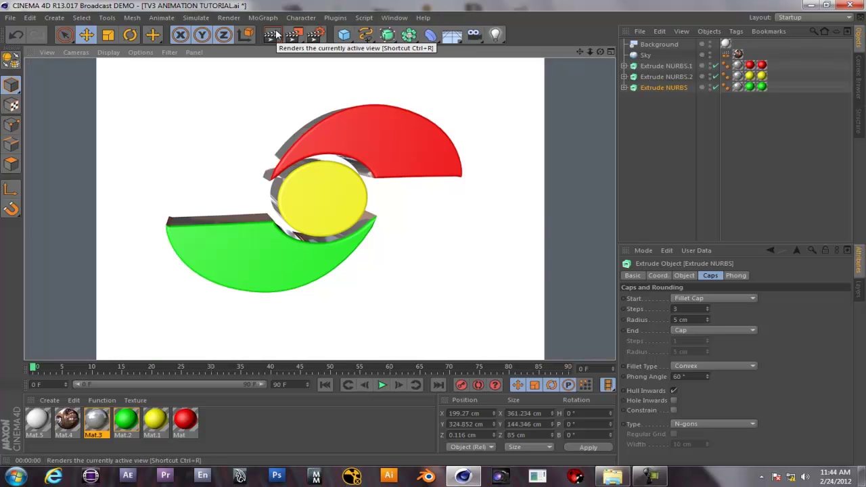
{"action": "left_click", "coordinate": [373, 214]}
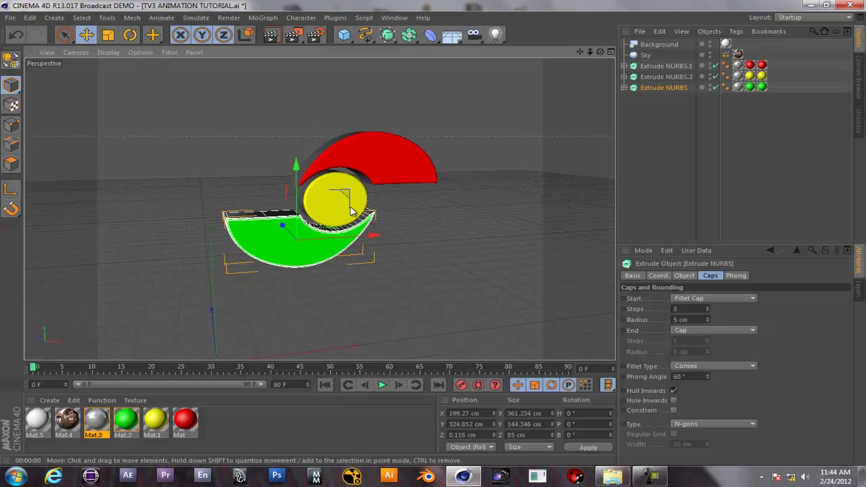
{"action": "middle_click_drag", "start_coordinate": [355, 213], "coordinate": [332, 182], "text": "alt"}
{"action": "left_click", "coordinate": [273, 37]}
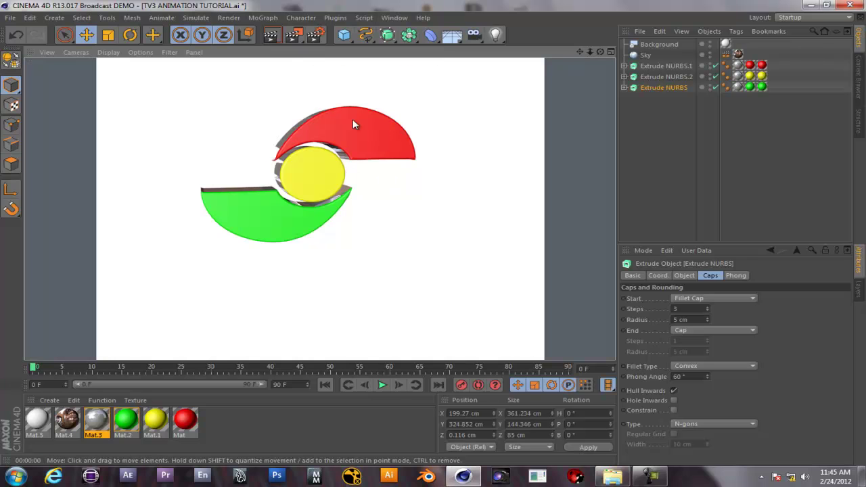
{"action": "left_click", "coordinate": [144, 355]}
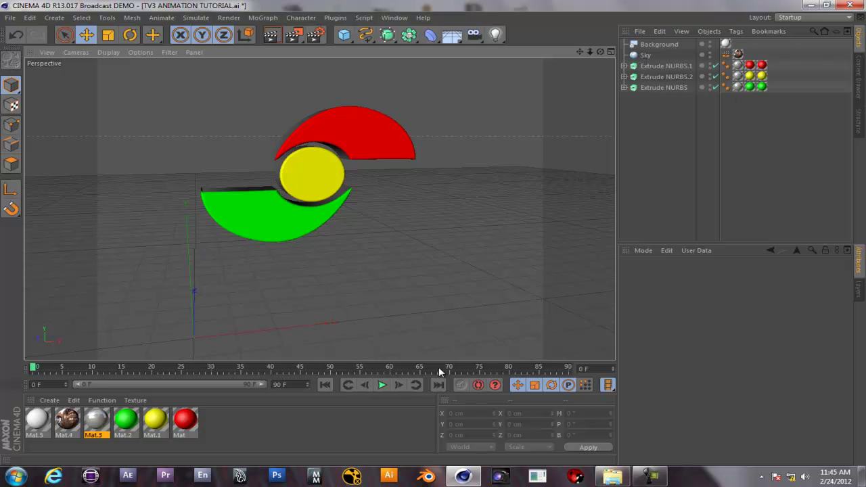
- Extend the project end to frame 200, go to frame 200 and show the full 0 to 200 frame range in the timeline
{"action": "left_click", "coordinate": [583, 369]}
{"action": "type", "text": "200"}
{"action": "left_click", "coordinate": [279, 384]}
{"action": "type", "text": "200"}
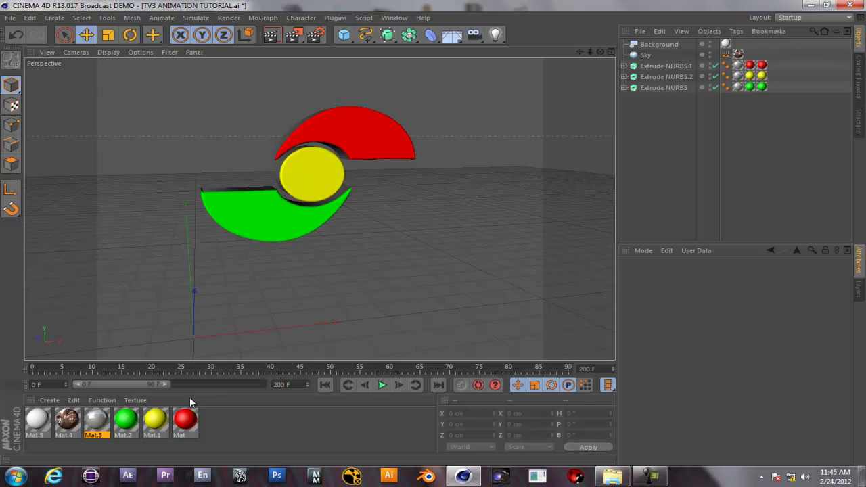
{"action": "key", "text": "Return"}
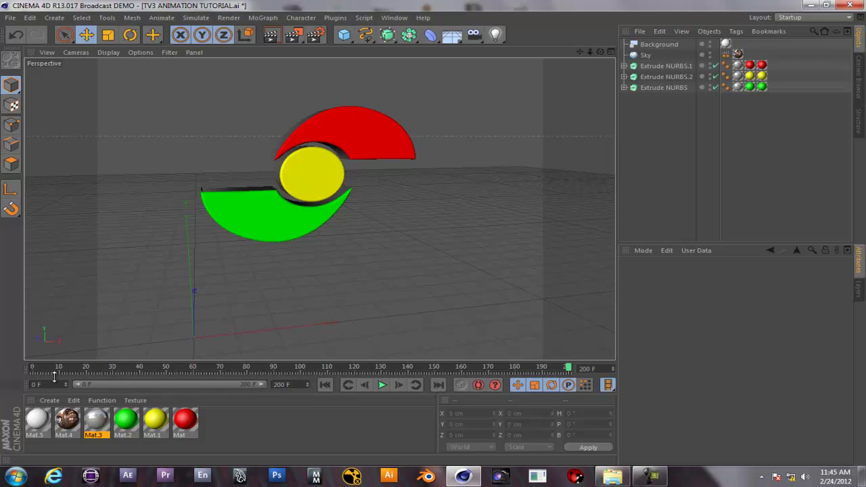
{"action": "left_click_drag", "start_coordinate": [261, 385], "coordinate": [184, 384]}
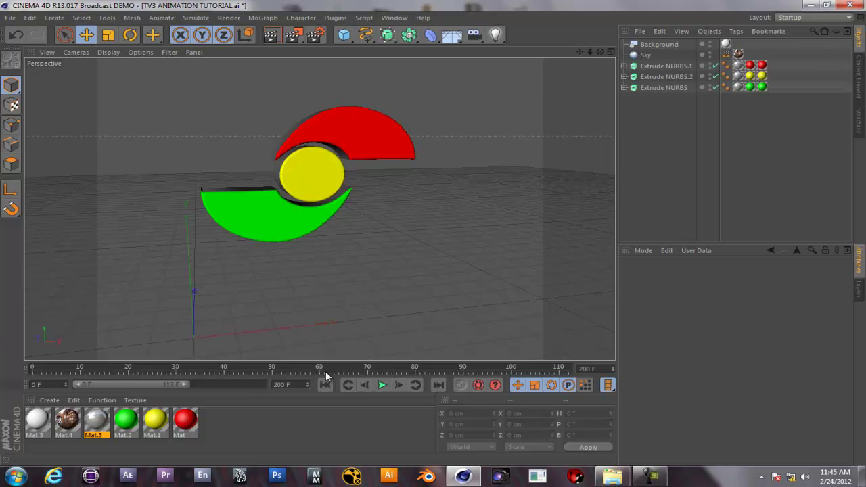
{"action": "double_click", "coordinate": [185, 385]}
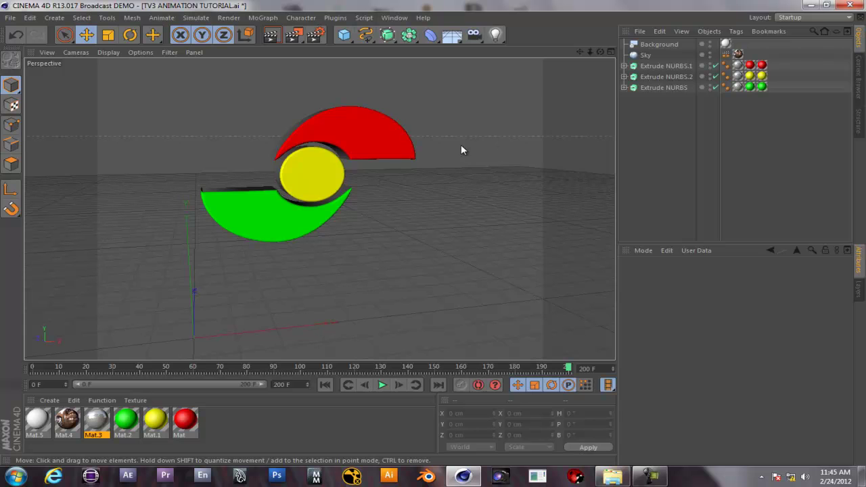
- Create a Null object and group the three Extrude NURBS objects under it
{"action": "left_click", "coordinate": [360, 150]}
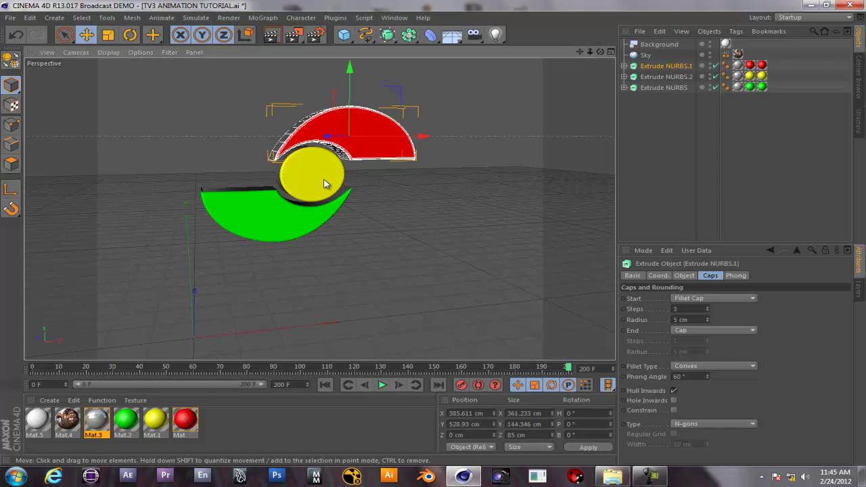
{"action": "key", "text": "ctrl+a"}
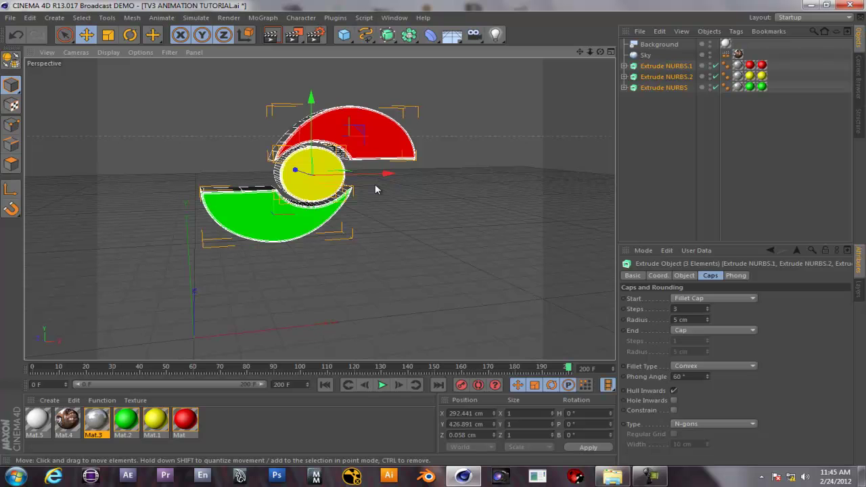
{"action": "left_click", "coordinate": [54, 18]}
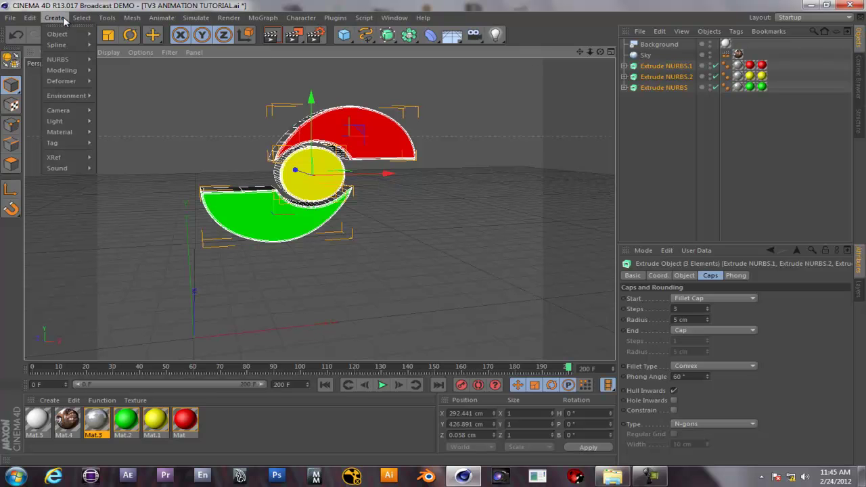
{"action": "mouse_move", "coordinate": [63, 34]}
{"action": "left_click", "coordinate": [115, 37]}
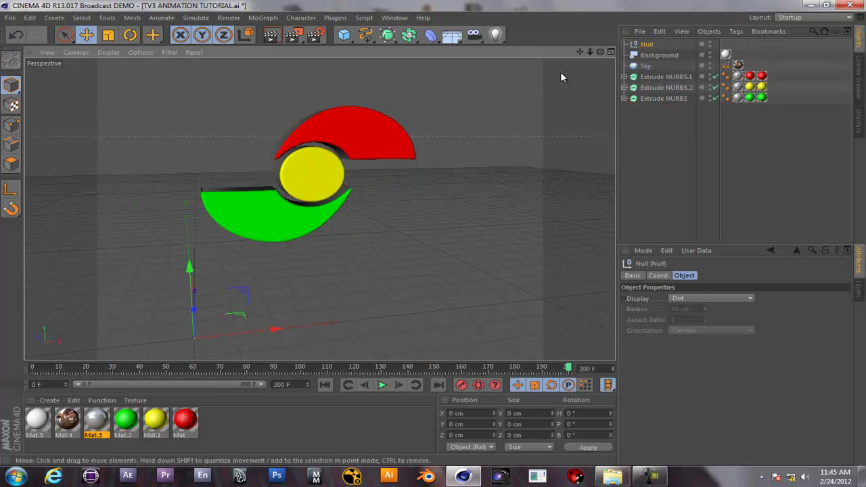
{"action": "left_click_drag", "start_coordinate": [655, 87], "coordinate": [647, 44]}
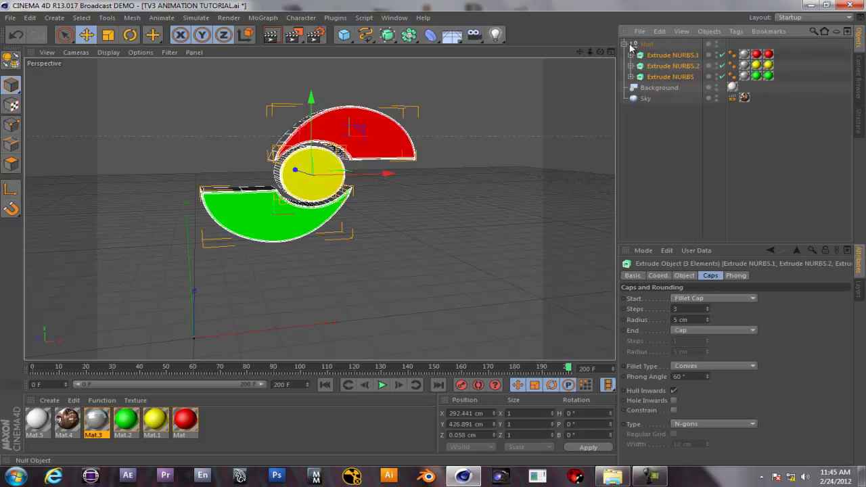
{"action": "left_click", "coordinate": [623, 44]}
- Move only the Null's axis to the centre of the yellow disc, at about X 295, Y 425 and Z 23 cm
{"action": "left_click", "coordinate": [639, 43]}
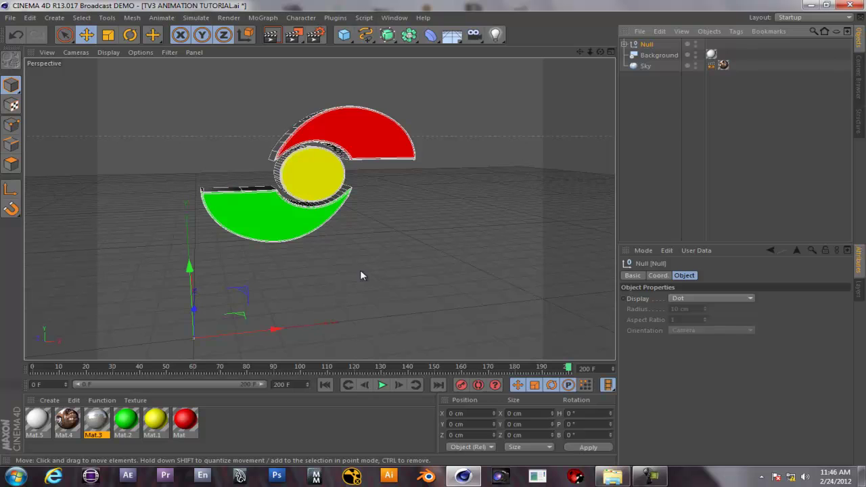
{"action": "left_click", "coordinate": [8, 192]}
{"action": "left_click_drag", "start_coordinate": [190, 270], "coordinate": [200, 99]}
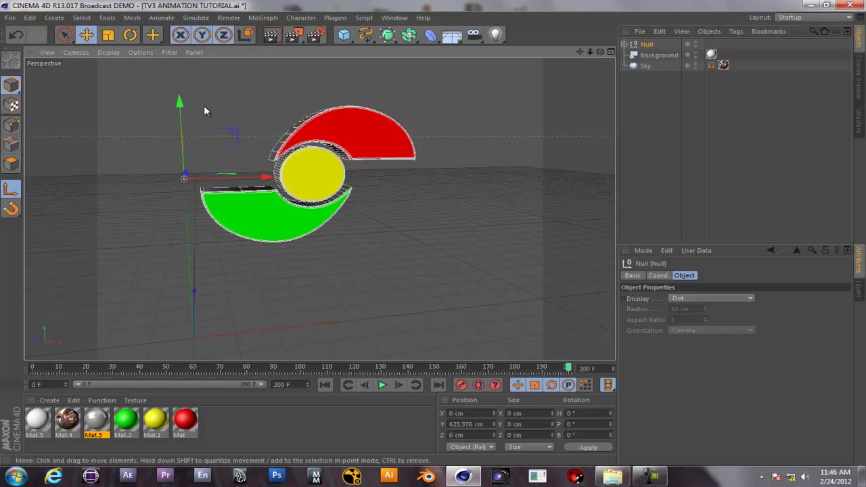
{"action": "left_click_drag", "start_coordinate": [252, 172], "coordinate": [389, 174]}
{"action": "left_click_drag", "start_coordinate": [268, 257], "coordinate": [466, 270], "text": "alt"}
{"action": "left_click_drag", "start_coordinate": [230, 183], "coordinate": [59, 231]}
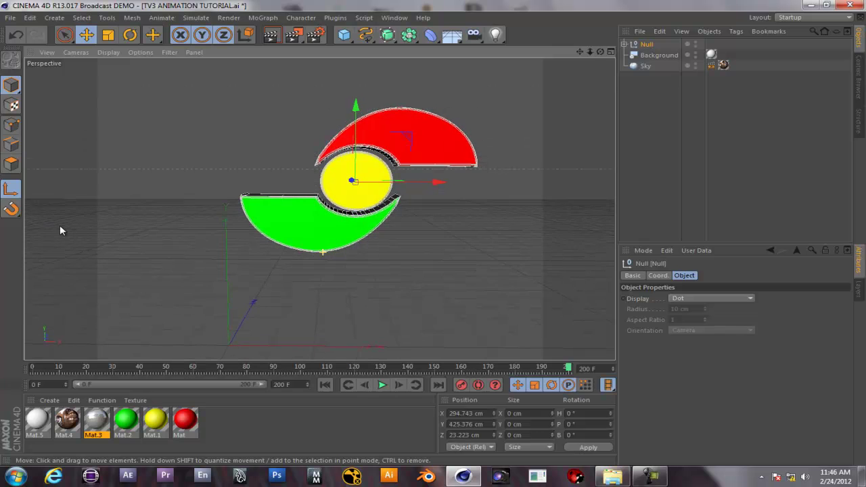
{"action": "scroll", "coordinate": [383, 203], "scroll_direction": "down", "scroll_amount": 2}
{"action": "left_click_drag", "start_coordinate": [344, 251], "coordinate": [386, 222], "text": "alt"}
{"action": "left_click_drag", "start_coordinate": [399, 285], "coordinate": [420, 307], "text": "alt"}
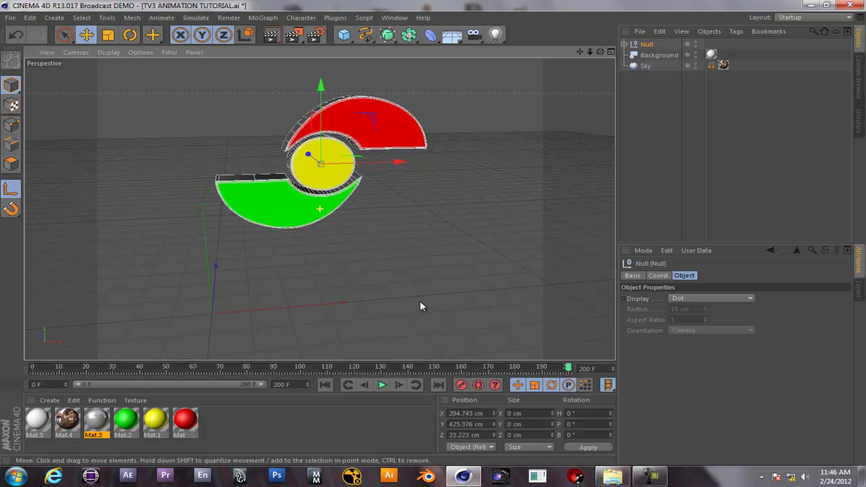
- Render the view of the grouped logo to check its look from the current angle
{"action": "left_click", "coordinate": [270, 35]}
{"action": "left_click", "coordinate": [417, 253]}
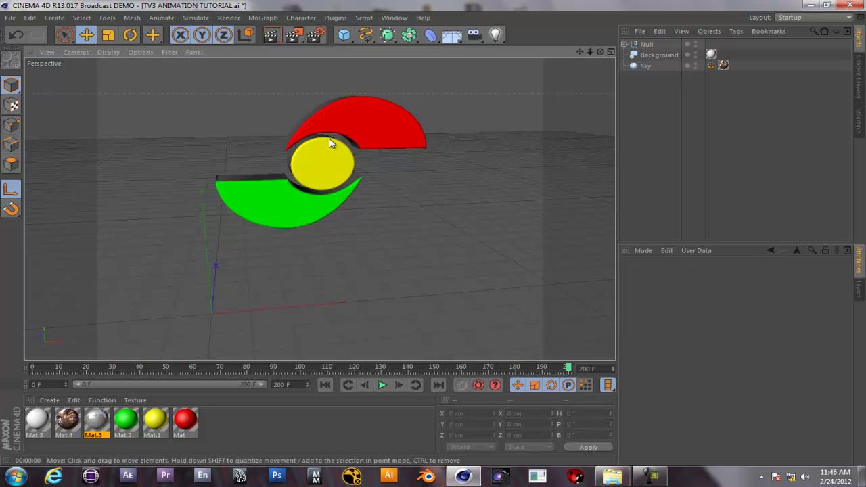
{"action": "left_click", "coordinate": [270, 34]}
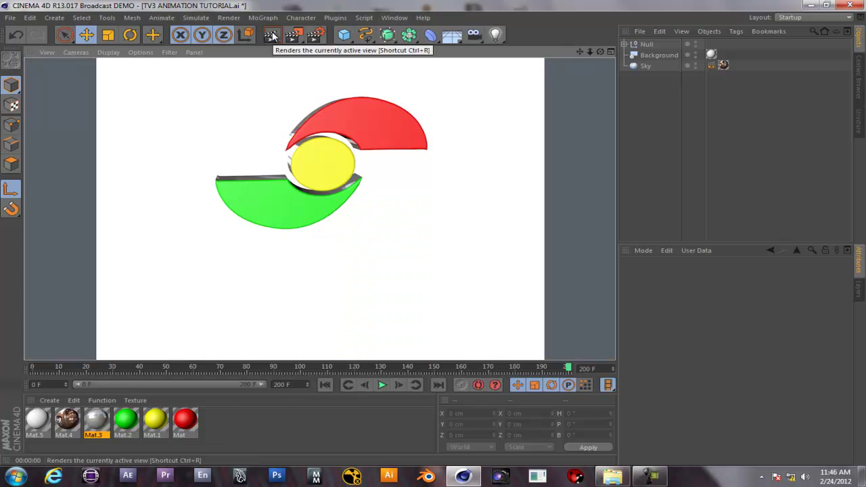
{"action": "left_click", "coordinate": [433, 272]}
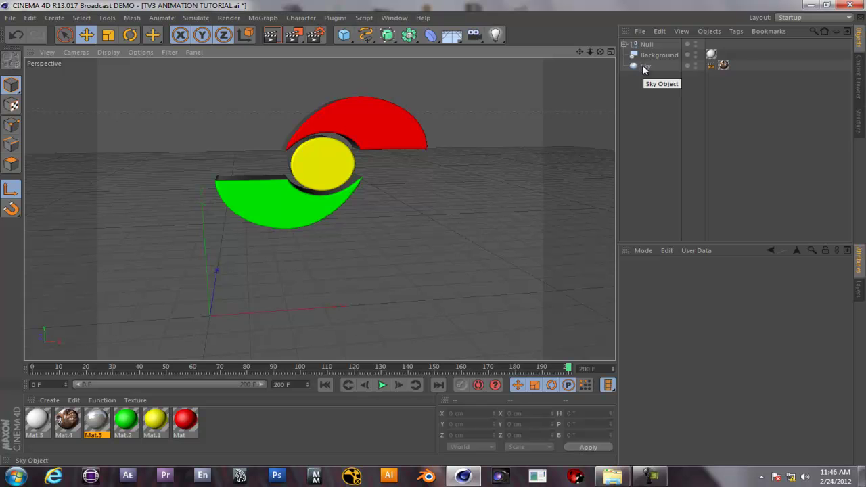
{"action": "left_click_drag", "start_coordinate": [48, 370], "coordinate": [86, 372]}
{"action": "left_click_drag", "start_coordinate": [176, 373], "coordinate": [680, 383]}
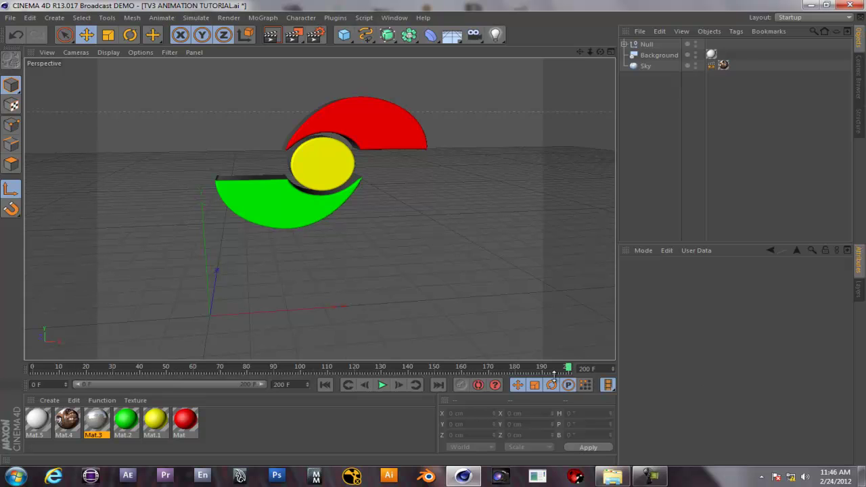
- Set the rotation order of the Null object to XYZ
{"action": "left_click", "coordinate": [646, 44]}
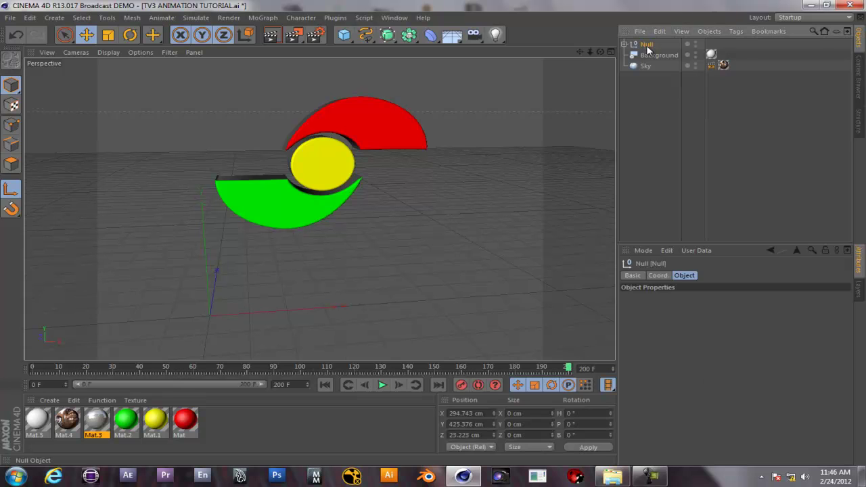
{"action": "left_click", "coordinate": [662, 275]}
{"action": "left_click", "coordinate": [789, 331]}
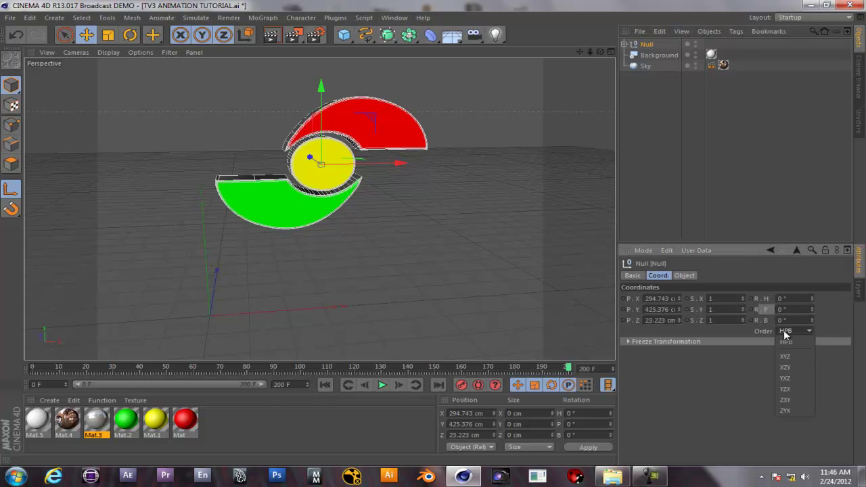
{"action": "left_click", "coordinate": [787, 359]}
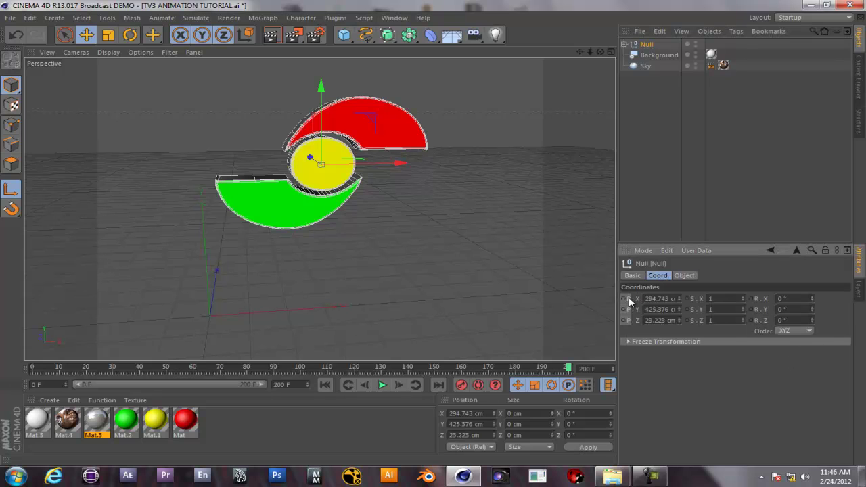
- Add keyframes for the Null's X, Y and Z position at frame 200
{"action": "right_click", "coordinate": [628, 300]}
{"action": "mouse_move", "coordinate": [676, 264]}
{"action": "left_click", "coordinate": [756, 263]}
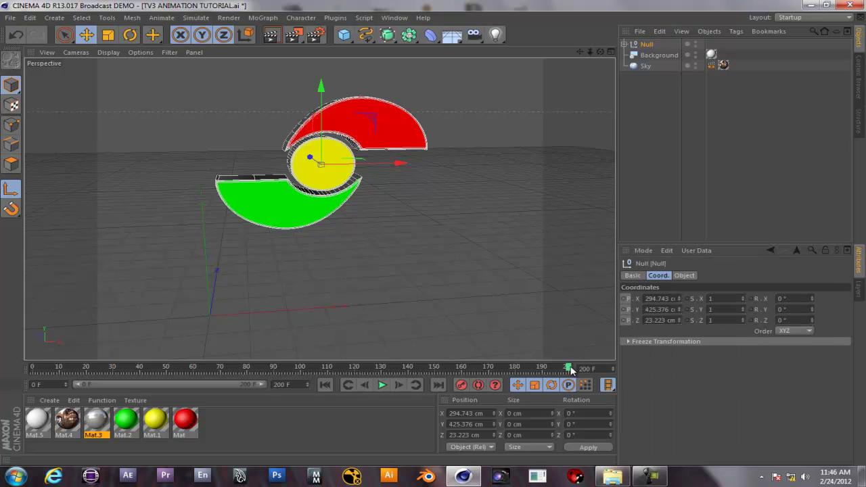
{"action": "right_click", "coordinate": [628, 301]}
{"action": "mouse_move", "coordinate": [703, 264]}
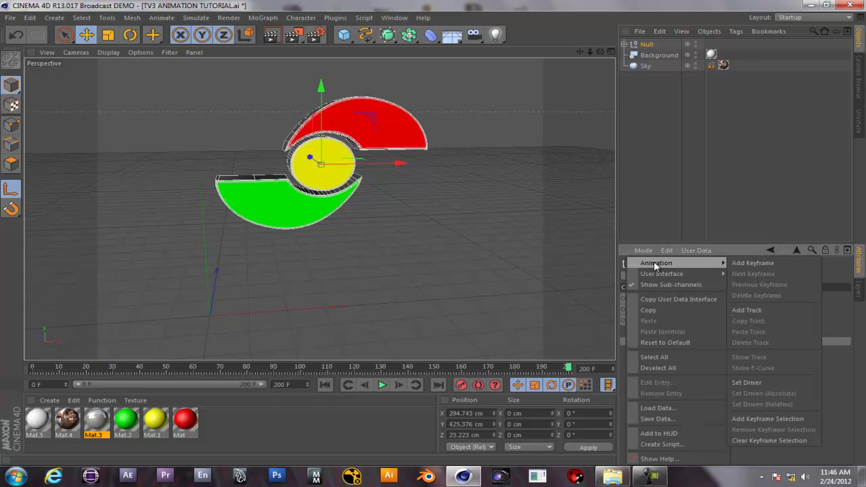
{"action": "left_click", "coordinate": [744, 267]}
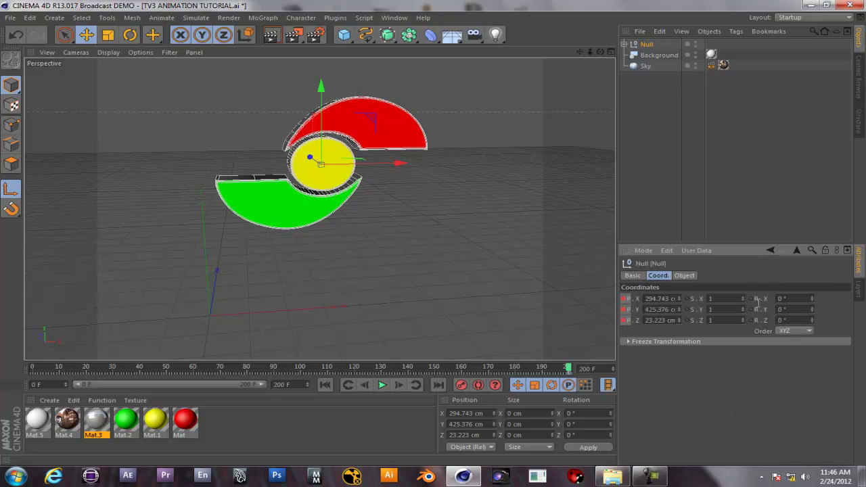
- Add keyframes for the Null's X, Y and Z rotation at frame 200
{"action": "left_click", "coordinate": [788, 330]}
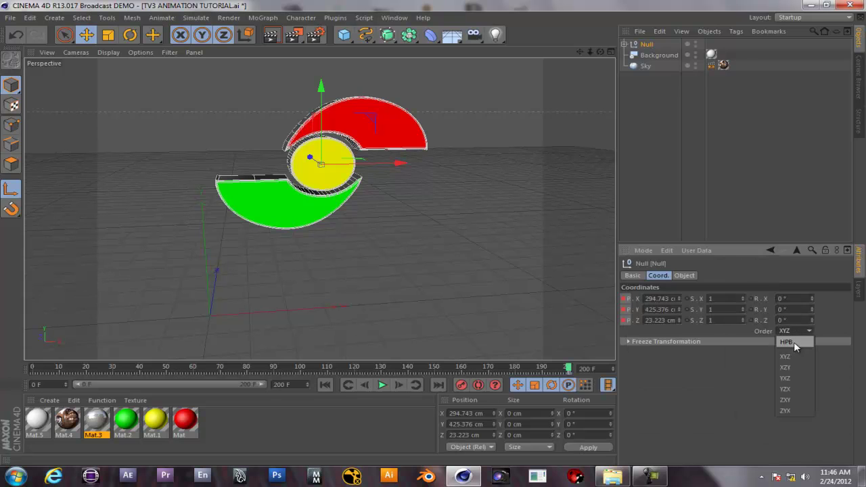
{"action": "left_click", "coordinate": [837, 330]}
{"action": "right_click", "coordinate": [759, 306]}
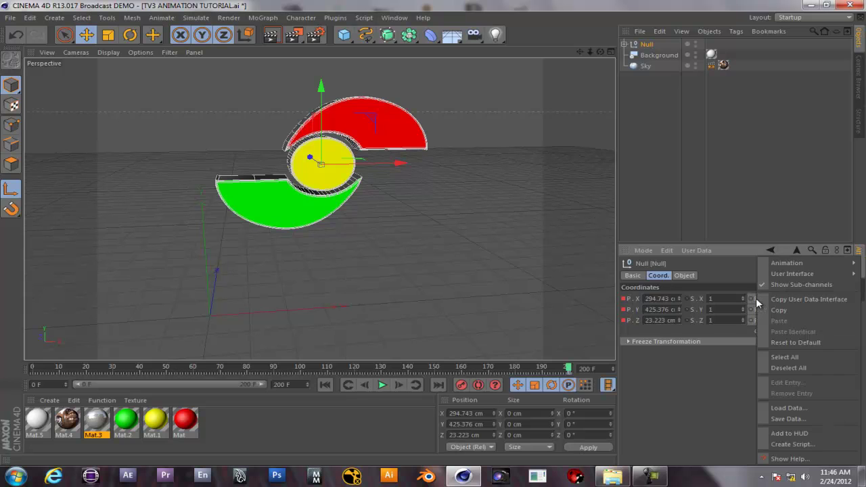
{"action": "mouse_move", "coordinate": [772, 266]}
{"action": "left_click", "coordinate": [711, 266]}
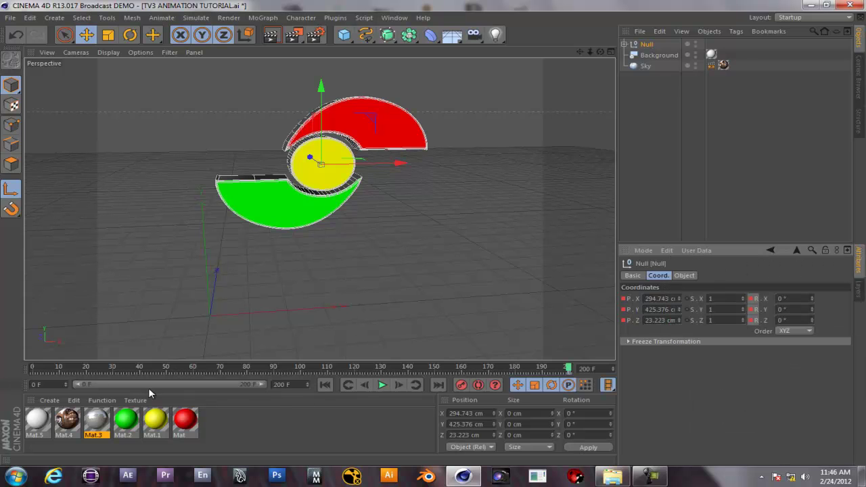
- Go to frame 130 and add keyframes for the Null's rotation and position there
{"action": "left_click_drag", "start_coordinate": [568, 369], "coordinate": [382, 368]}
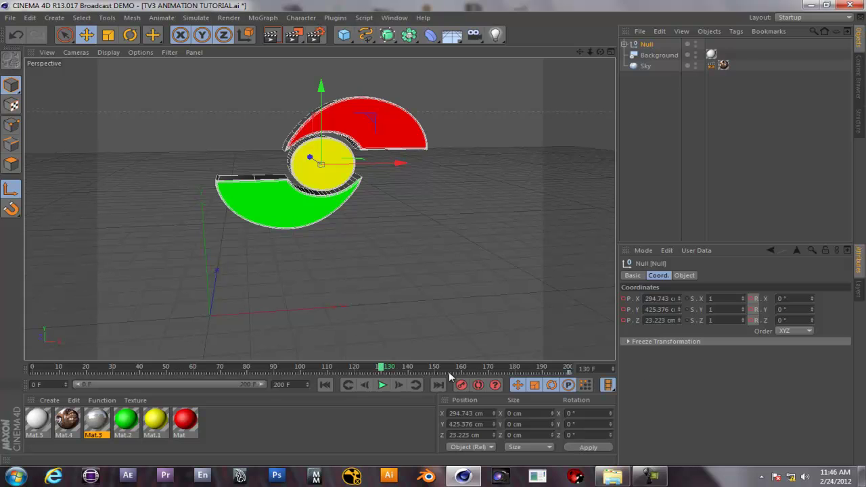
{"action": "right_click", "coordinate": [754, 303]}
{"action": "mouse_move", "coordinate": [772, 263]}
{"action": "left_click", "coordinate": [690, 264]}
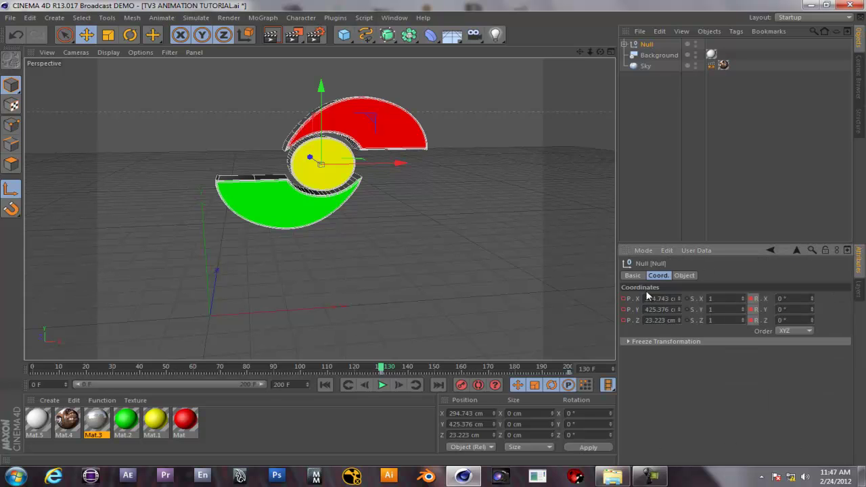
{"action": "right_click", "coordinate": [631, 258]}
{"action": "mouse_move", "coordinate": [655, 262]}
{"action": "left_click", "coordinate": [758, 264]}
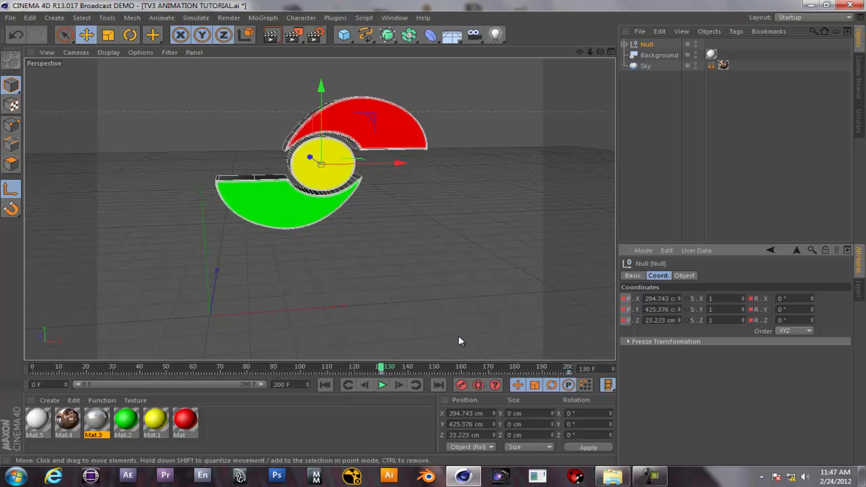
- Try a Z rotation of -720° on the Null at frame 0, reset it to 0° and return to frame 130
{"action": "left_click_drag", "start_coordinate": [383, 369], "coordinate": [19, 381]}
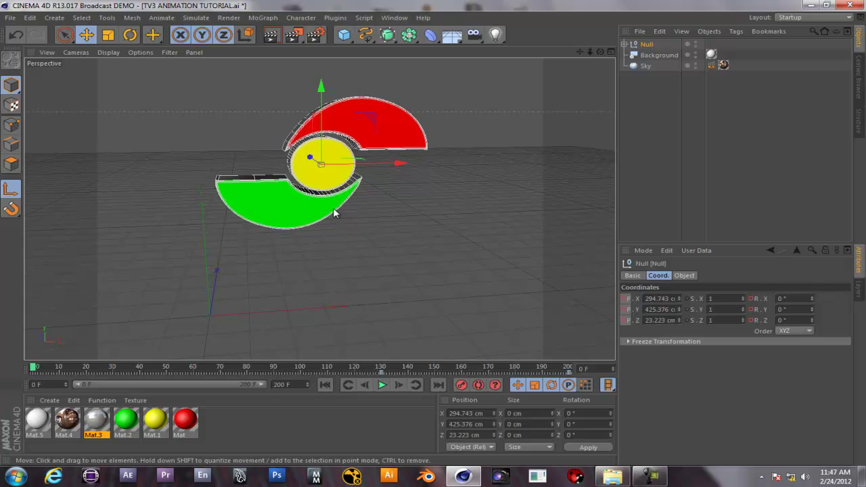
{"action": "left_click", "coordinate": [785, 320]}
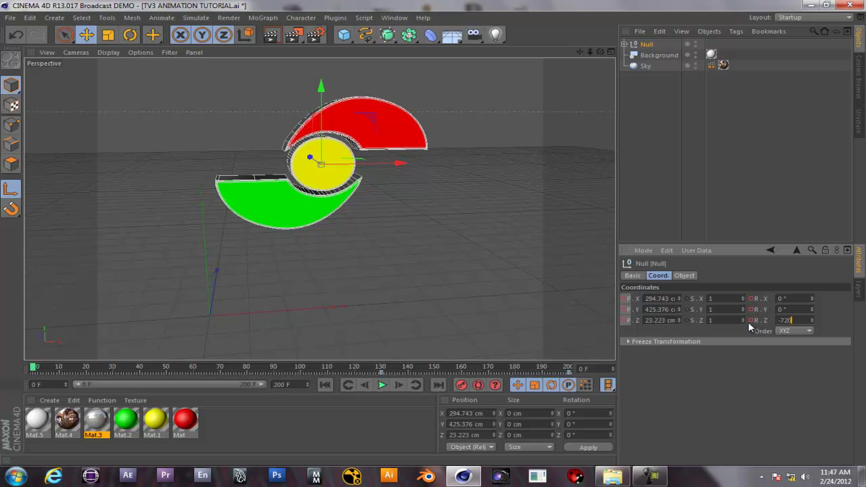
{"action": "type", "text": "-720"}
{"action": "key", "text": "Return"}
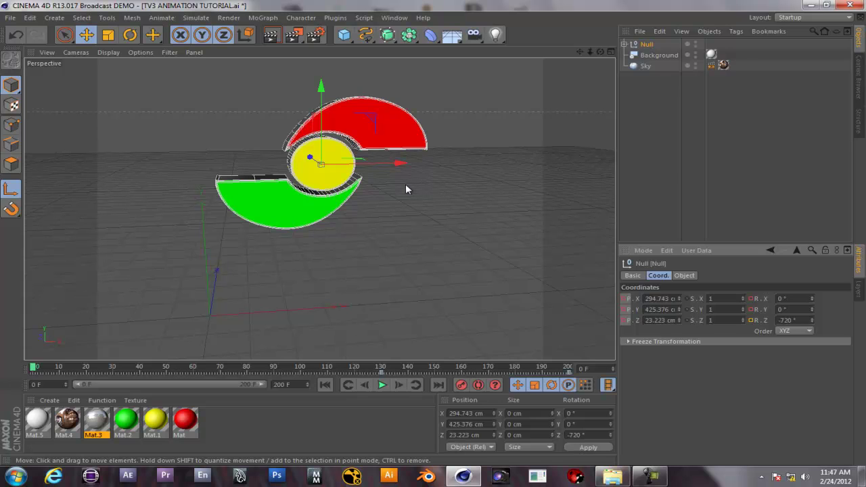
{"action": "double_click", "coordinate": [789, 319]}
{"action": "type", "text": "0"}
{"action": "key", "text": "Return"}
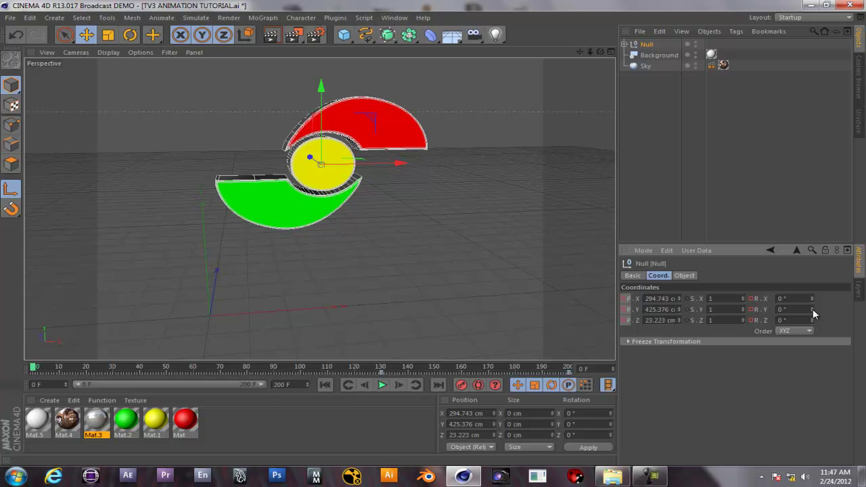
{"action": "left_click_drag", "start_coordinate": [33, 370], "coordinate": [383, 373]}
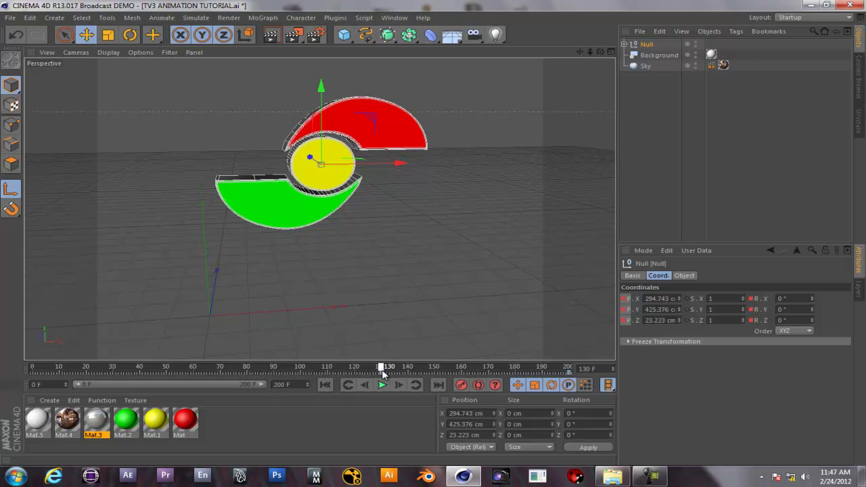
- At frame 0, set the Null's Z rotation to -720° and add keyframes for its X, Y and Z rotation
{"action": "key", "text": "shift+f"}
{"action": "key", "text": "Tab"}
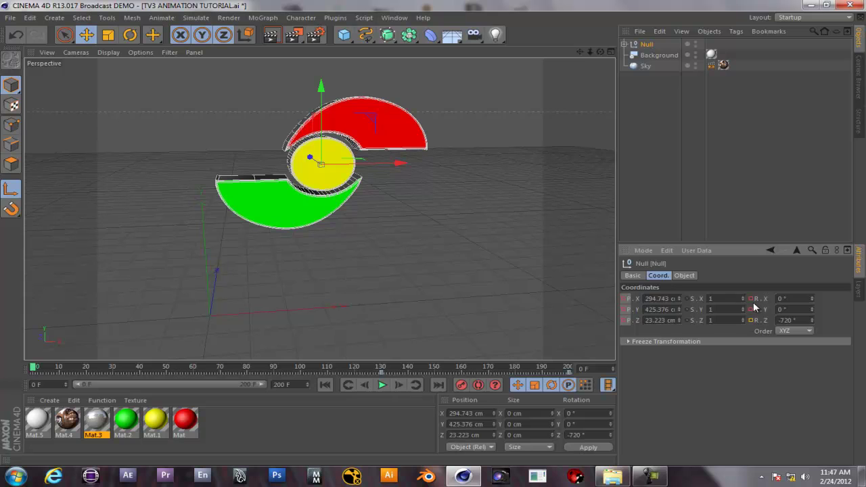
{"action": "right_click", "coordinate": [755, 308]}
{"action": "mouse_move", "coordinate": [775, 267]}
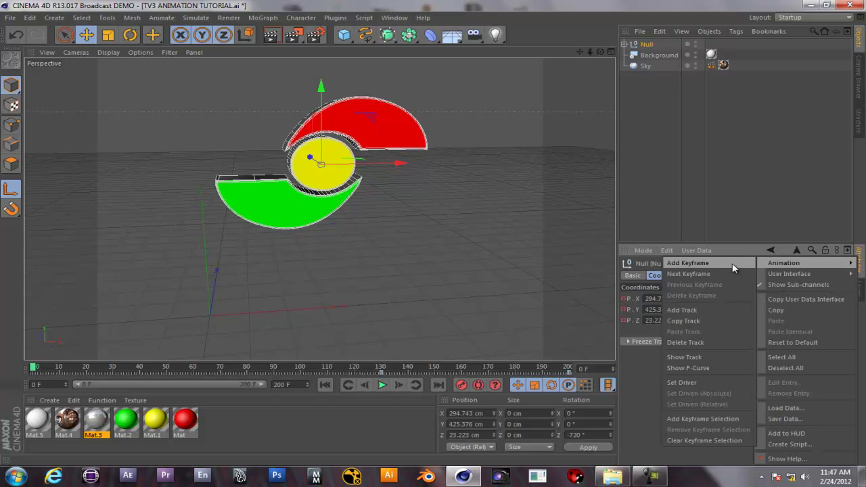
{"action": "left_click", "coordinate": [697, 262]}
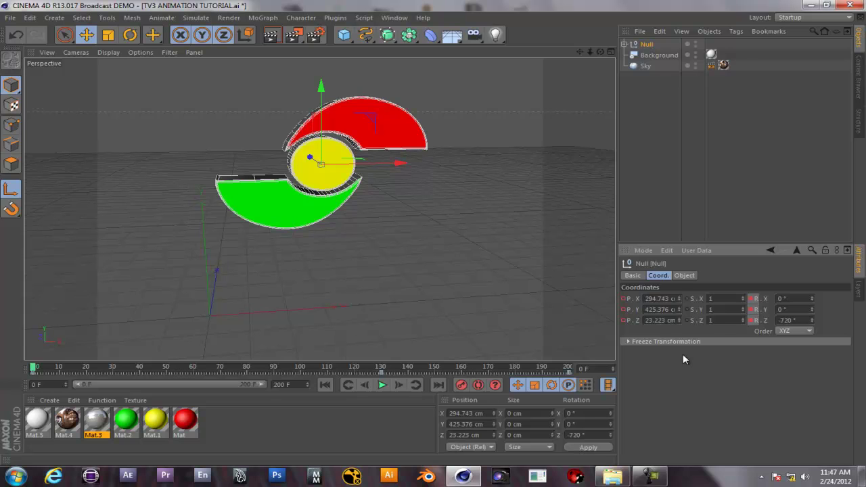
{"action": "left_click", "coordinate": [626, 300], "text": "ctrl"}
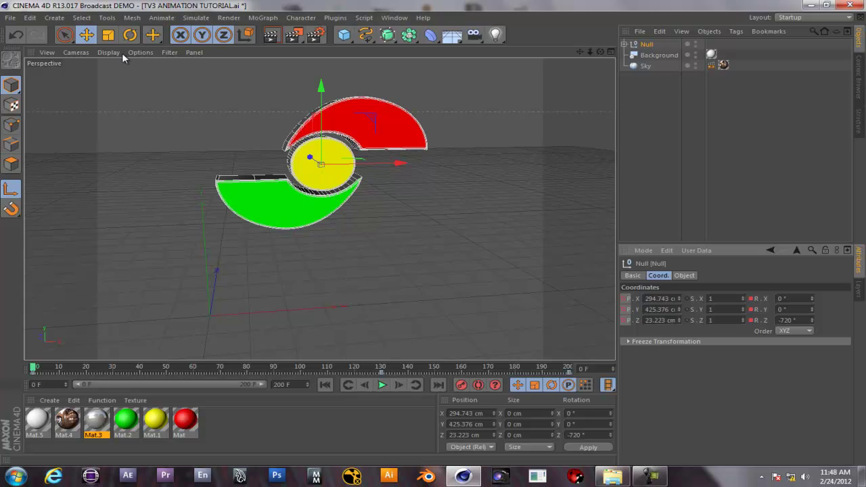
- Add a Camera object to the scene
{"action": "left_click_drag", "start_coordinate": [430, 203], "coordinate": [132, 240], "text": "alt"}
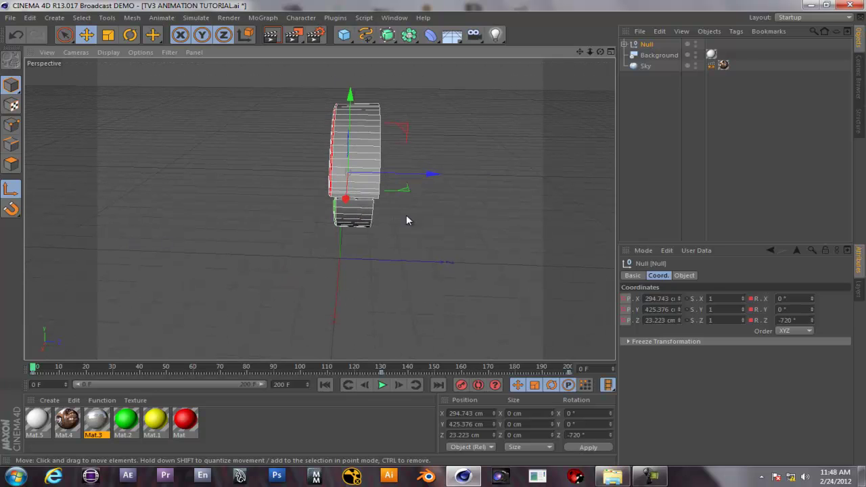
{"action": "left_click_drag", "start_coordinate": [197, 222], "coordinate": [594, 241], "text": "alt"}
{"action": "left_click_drag", "start_coordinate": [382, 242], "coordinate": [199, 107], "text": "alt"}
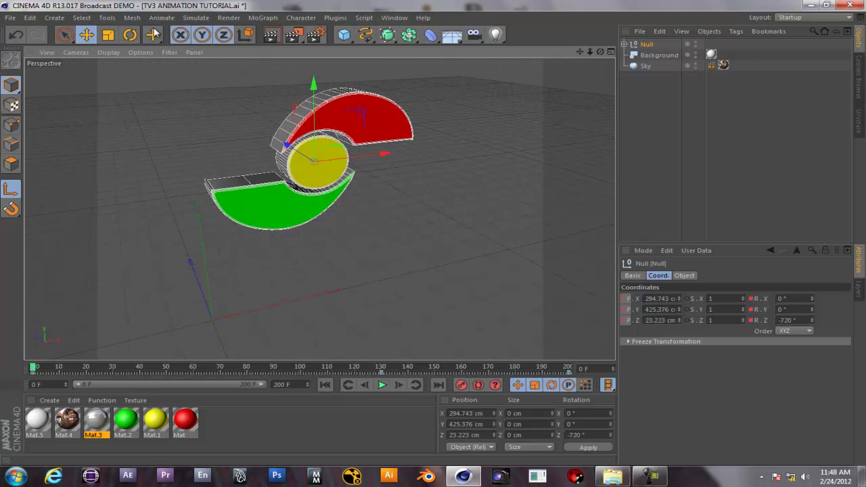
{"action": "left_click", "coordinate": [54, 17]}
{"action": "mouse_move", "coordinate": [58, 111]}
{"action": "left_click", "coordinate": [130, 113]}
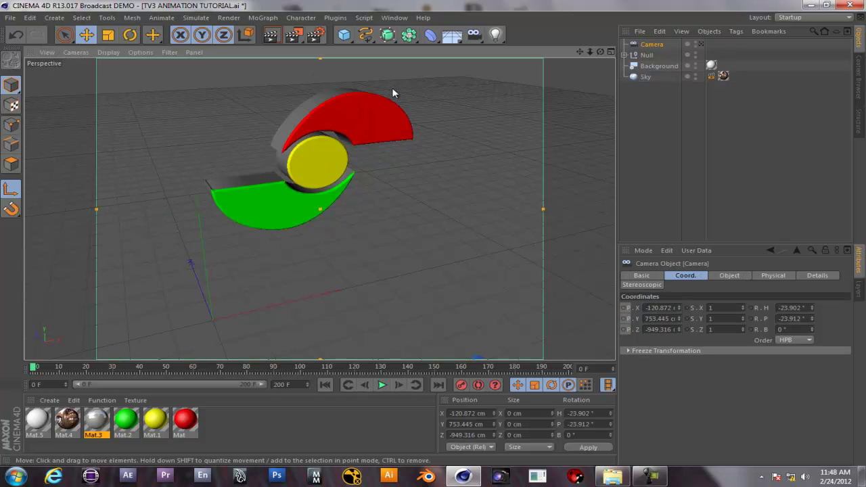
- Look through the new camera, frame the whole logo from a nearly frontal angle, and test-render the view
{"action": "left_click", "coordinate": [701, 44]}
{"action": "left_click_drag", "start_coordinate": [356, 181], "coordinate": [214, 223], "text": "alt"}
{"action": "left_click_drag", "start_coordinate": [356, 229], "coordinate": [269, 218], "text": "alt"}
{"action": "middle_click_drag", "start_coordinate": [328, 223], "coordinate": [302, 206], "text": "alt"}
{"action": "mouse_move", "coordinate": [303, 211]}
{"action": "left_mouse_down", "text": "alt"}
{"action": "mouse_move", "coordinate": [297, 219]}
{"action": "mouse_move", "coordinate": [305, 224]}
{"action": "left_mouse_up", "text": "alt"}
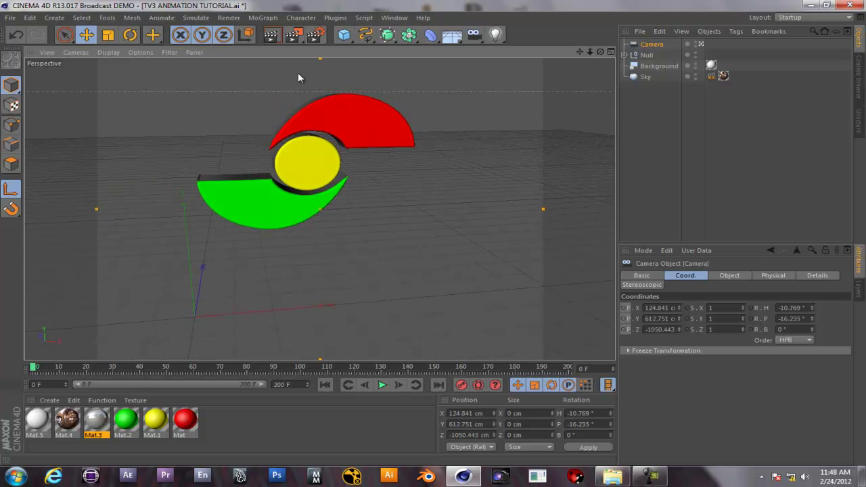
{"action": "left_click", "coordinate": [274, 35]}
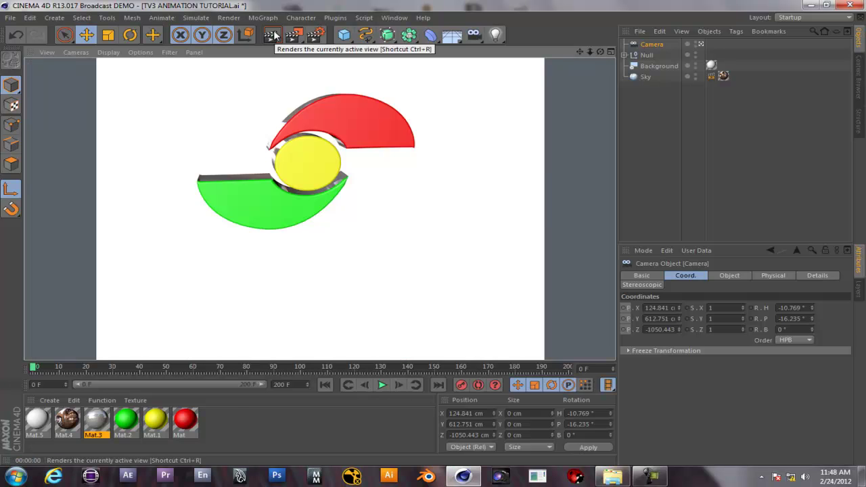
{"action": "left_click", "coordinate": [445, 215]}
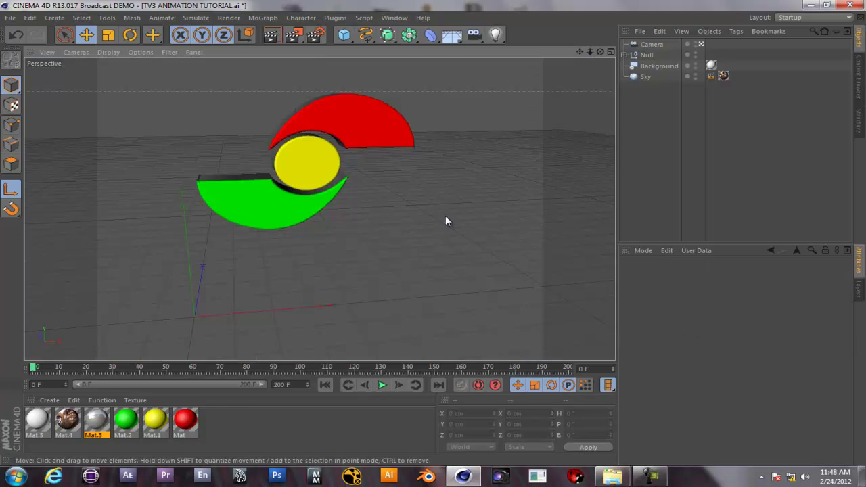
- Leave the camera view and examine from outside how the camera is placed relative to the logo
{"action": "left_click", "coordinate": [701, 44]}
{"action": "left_click_drag", "start_coordinate": [517, 286], "coordinate": [452, 340], "text": "alt"}
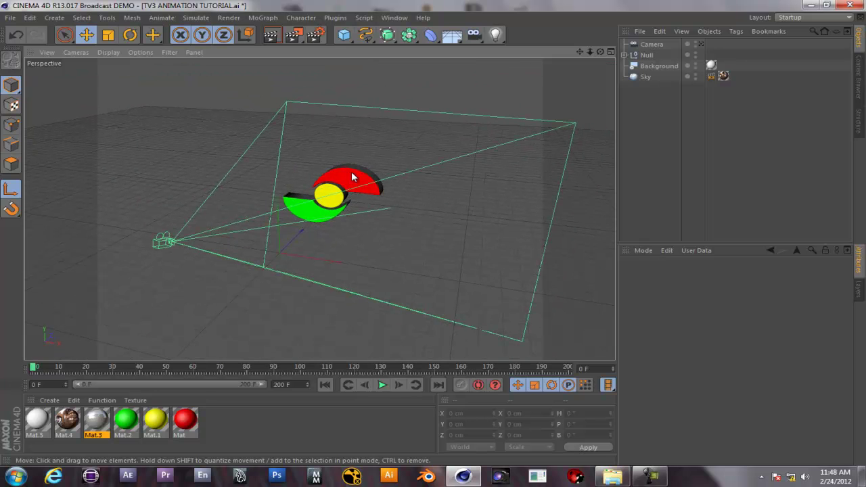
{"action": "left_click_drag", "start_coordinate": [187, 274], "coordinate": [137, 249], "text": "alt"}
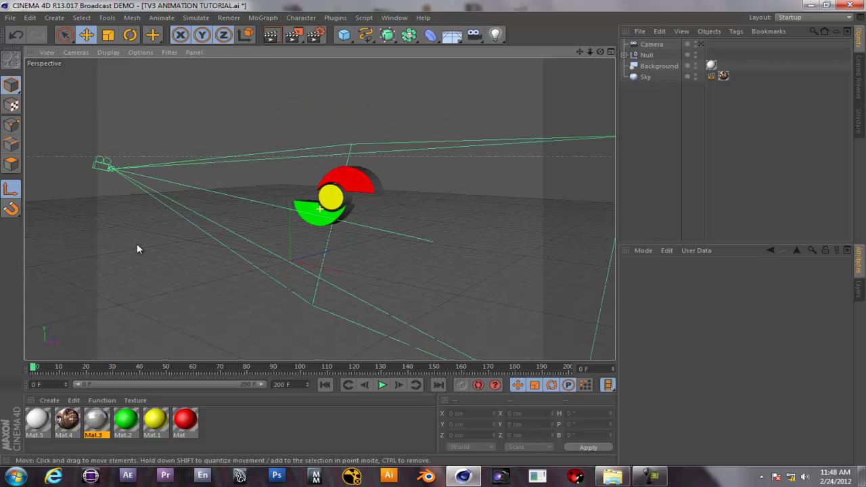
{"action": "left_click_drag", "start_coordinate": [92, 121], "coordinate": [360, 184], "text": "alt"}
{"action": "right_click_drag", "start_coordinate": [360, 184], "coordinate": [141, 256], "text": "alt"}
{"action": "mouse_move", "coordinate": [189, 313]}
{"action": "left_mouse_down", "text": "alt"}
{"action": "mouse_move", "coordinate": [215, 255]}
{"action": "mouse_move", "coordinate": [197, 301]}
{"action": "left_mouse_up", "text": "alt"}
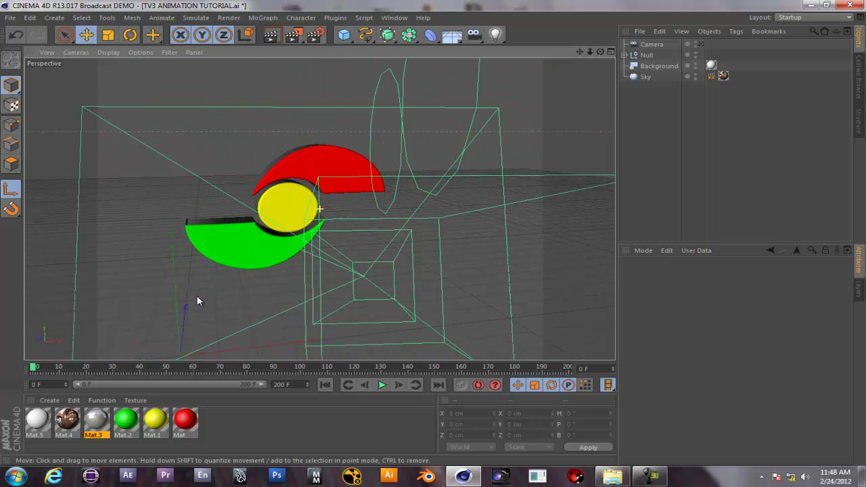
{"action": "scroll", "coordinate": [388, 235], "scroll_direction": "down", "scroll_amount": 5}
{"action": "left_click_drag", "start_coordinate": [390, 224], "coordinate": [226, 305], "text": "alt"}
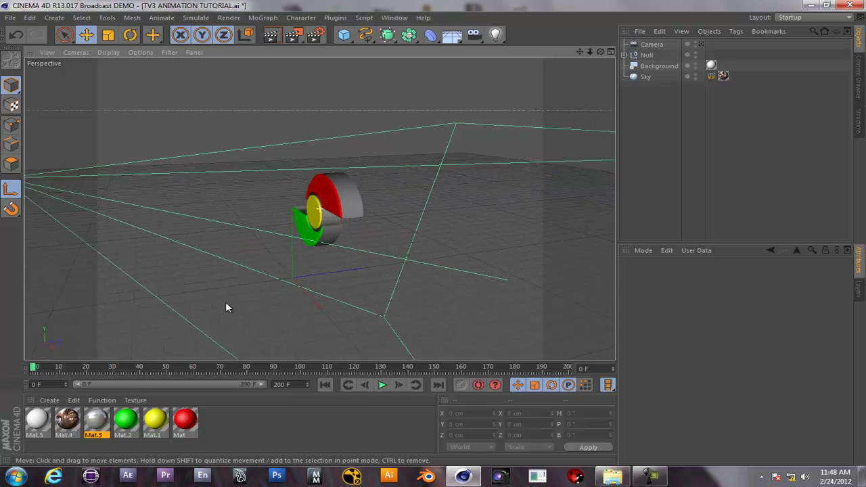
- At frame 0, move the Null beside and behind the camera, to about X -57.6, Y 727.3, Z -1183.4 cm
{"action": "left_click", "coordinate": [646, 54]}
{"action": "scroll", "coordinate": [307, 202], "scroll_direction": "down", "scroll_amount": 5}
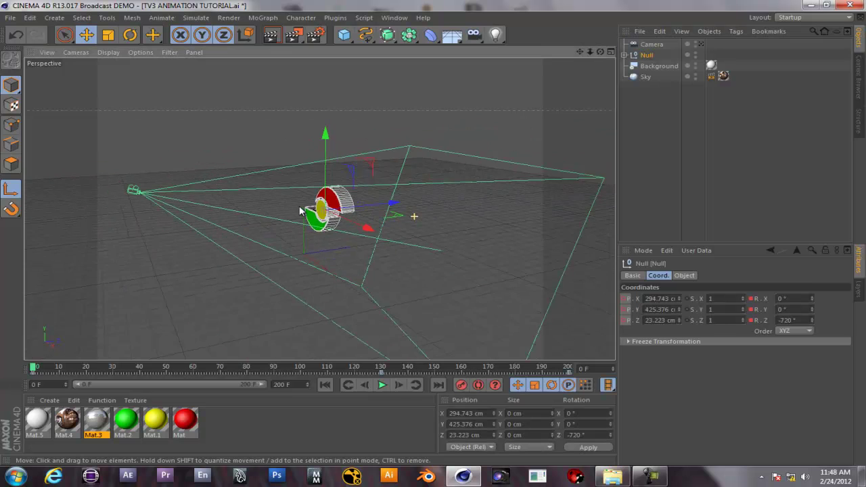
{"action": "left_click_drag", "start_coordinate": [388, 203], "coordinate": [358, 207]}
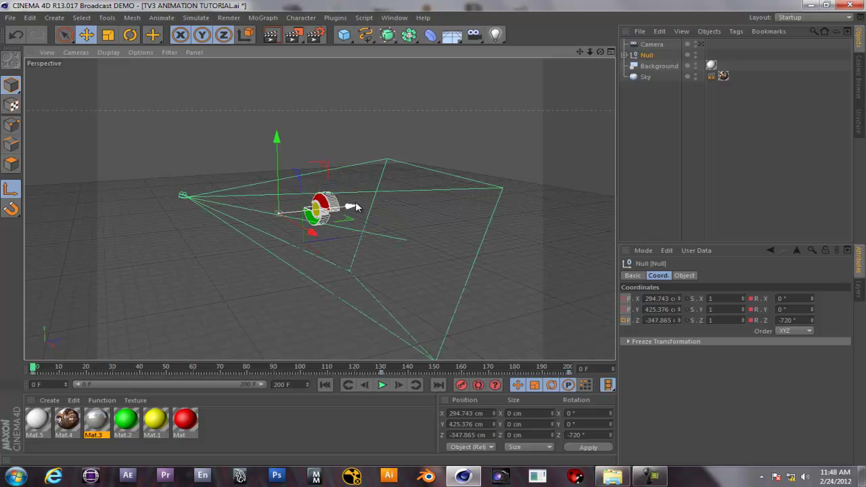
{"action": "key", "text": "ctrl+z"}
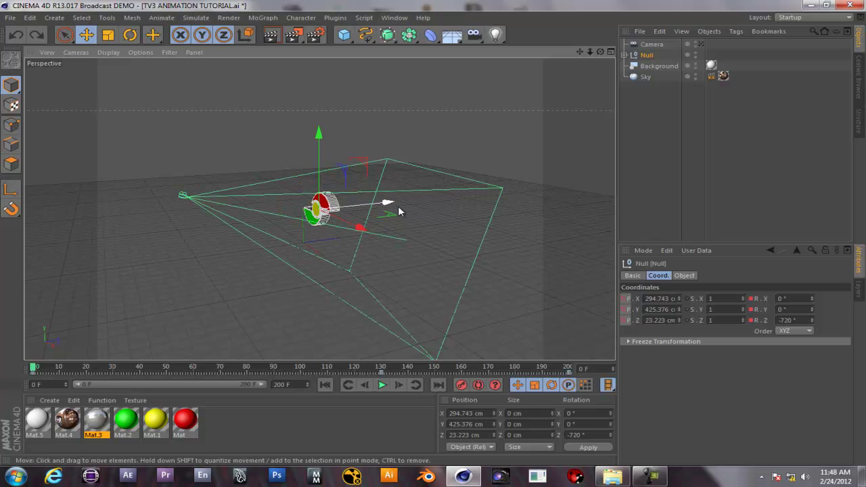
{"action": "left_click_drag", "start_coordinate": [387, 203], "coordinate": [264, 213]}
{"action": "left_click_drag", "start_coordinate": [175, 146], "coordinate": [174, 91]}
{"action": "left_click_drag", "start_coordinate": [176, 245], "coordinate": [321, 270], "text": "alt"}
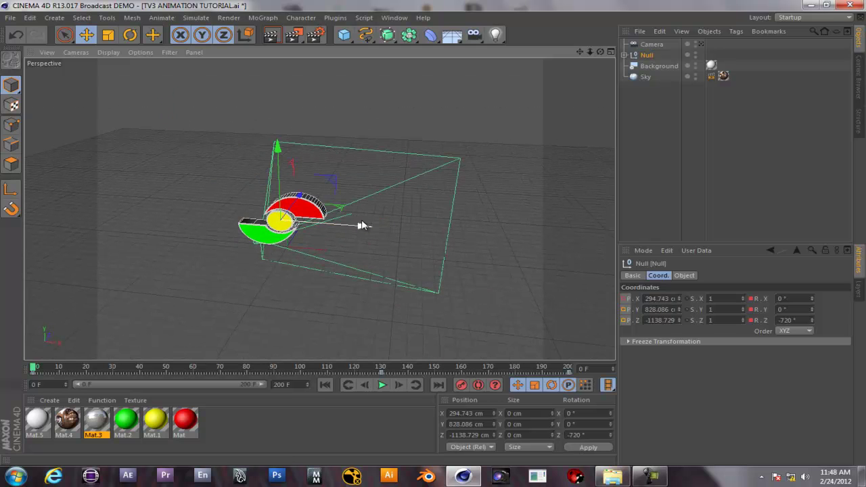
{"action": "left_click_drag", "start_coordinate": [359, 224], "coordinate": [322, 226]}
{"action": "left_click_drag", "start_coordinate": [237, 148], "coordinate": [238, 170]}
{"action": "mouse_move", "coordinate": [284, 267]}
{"action": "left_mouse_down", "text": "alt"}
{"action": "mouse_move", "coordinate": [309, 276]}
{"action": "mouse_move", "coordinate": [286, 281]}
{"action": "left_mouse_up", "text": "alt"}
{"action": "left_click_drag", "start_coordinate": [377, 207], "coordinate": [350, 208]}
{"action": "left_click_drag", "start_coordinate": [371, 264], "coordinate": [318, 251], "text": "alt"}
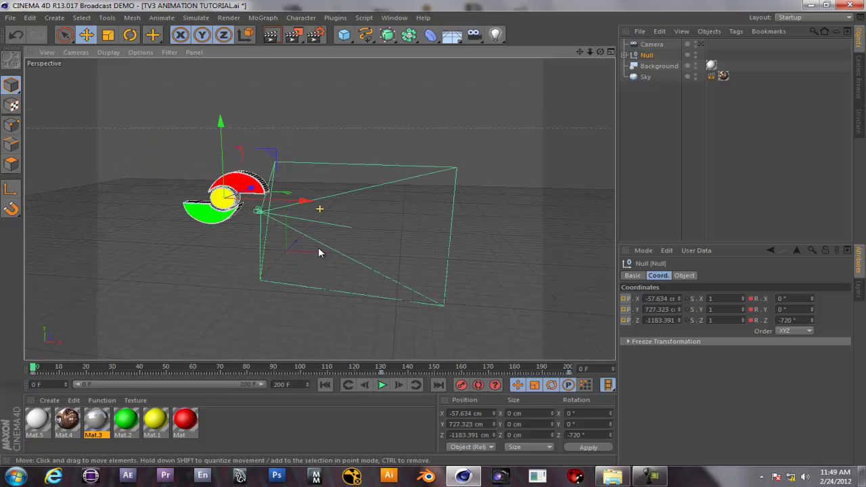
- Add keyframes for the Null's X, Y and Z position at frame 0
{"action": "right_click", "coordinate": [631, 298]}
{"action": "mouse_move", "coordinate": [655, 265]}
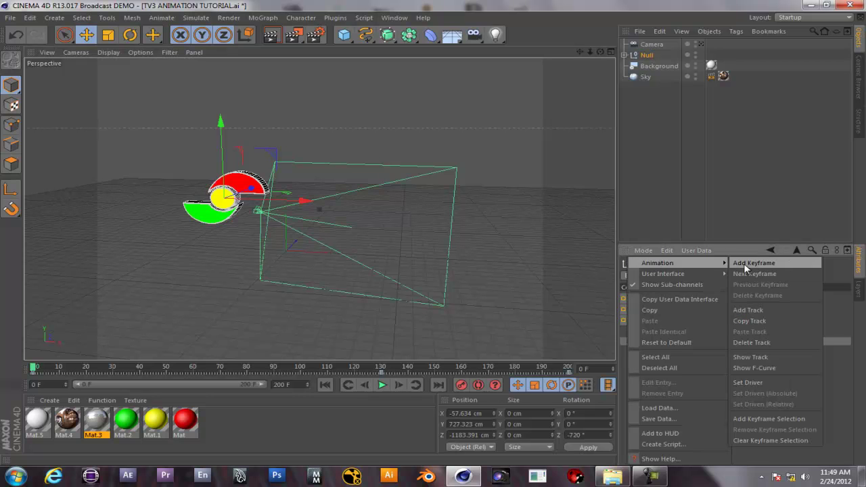
{"action": "left_click", "coordinate": [753, 263]}
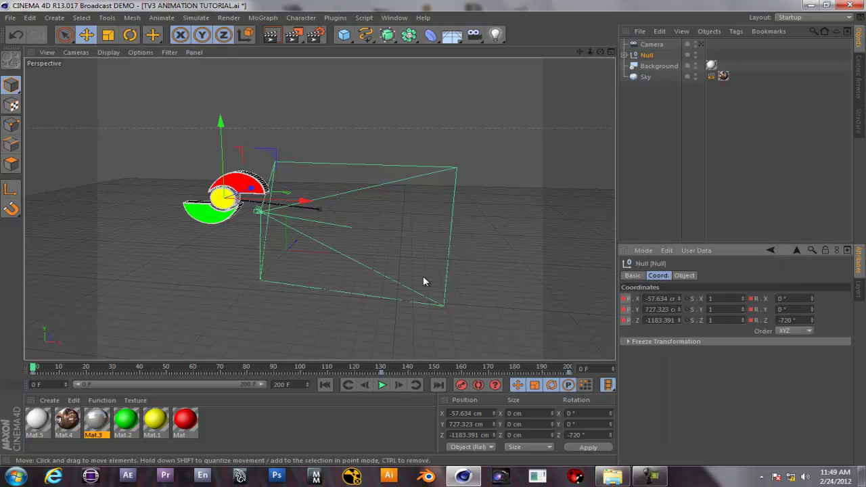
- Play the logo animation through the camera and return to the first frame
{"action": "left_click", "coordinate": [701, 44]}
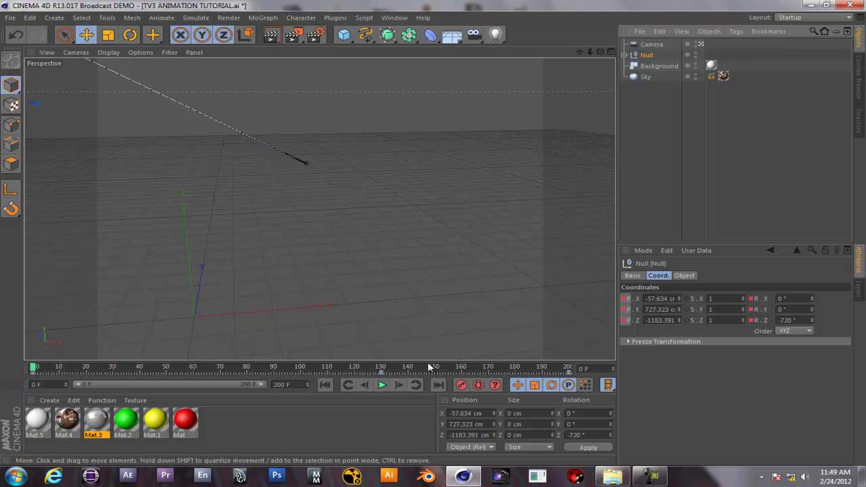
{"action": "left_click", "coordinate": [382, 385]}
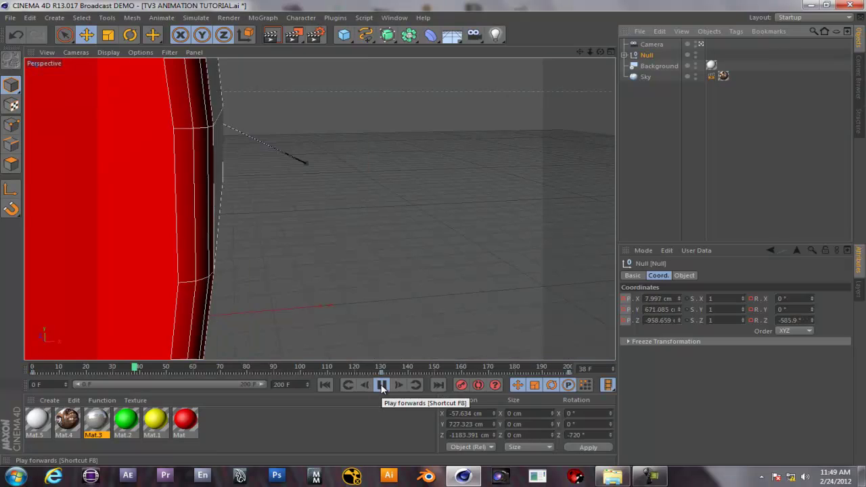
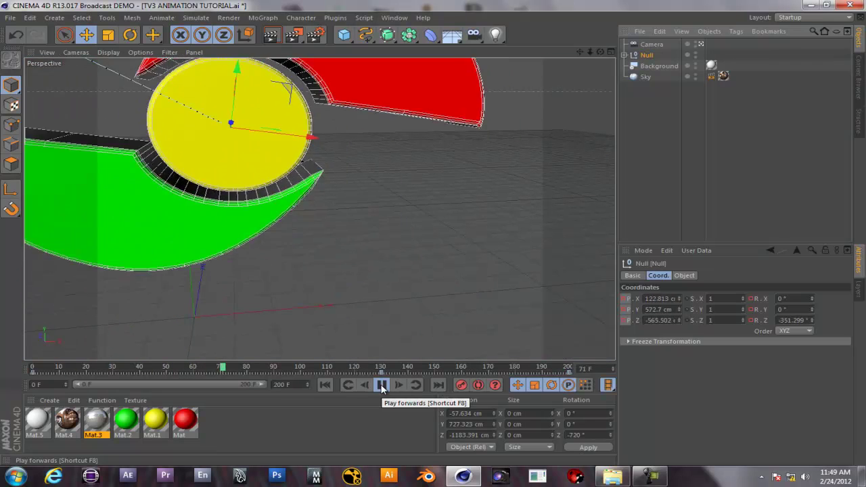
{"action": "left_click", "coordinate": [382, 385]}
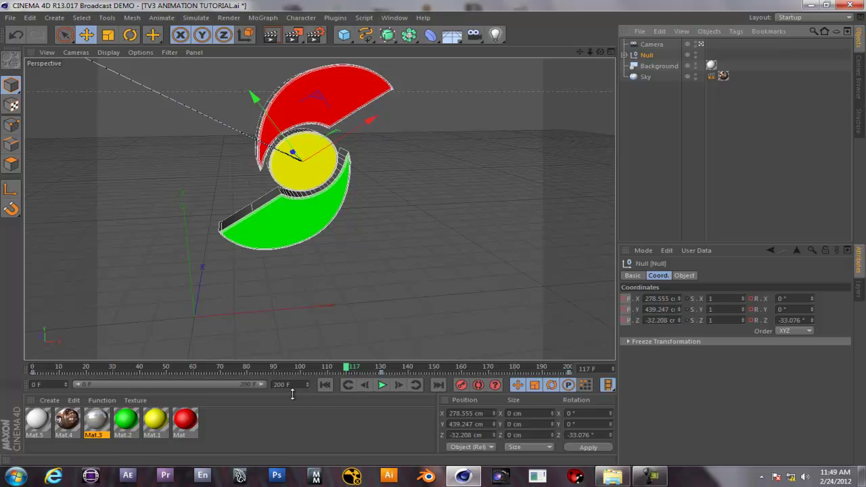
{"action": "left_click", "coordinate": [326, 385]}
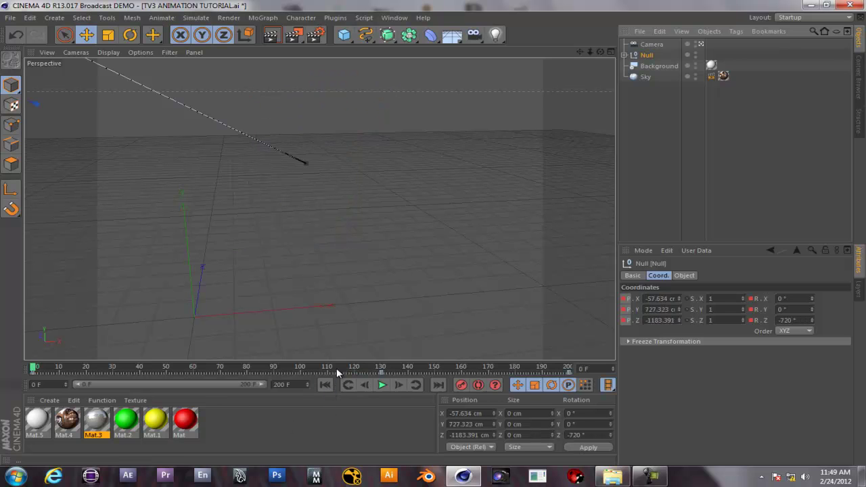
- Leave the camera view and move the Null farther out beside the camera, to about X -324.7, Z -1077.7 cm
{"action": "left_click", "coordinate": [701, 45]}
{"action": "left_click_drag", "start_coordinate": [296, 292], "coordinate": [342, 296], "text": "alt"}
{"action": "left_click_drag", "start_coordinate": [367, 197], "coordinate": [197, 357]}
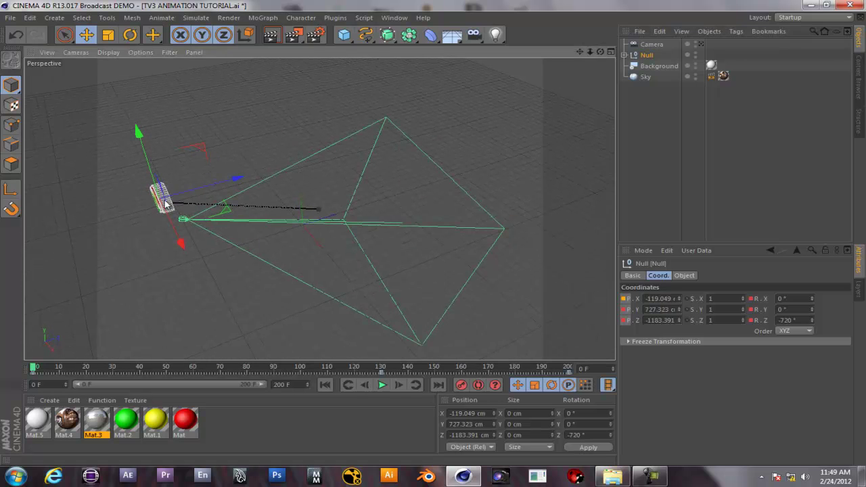
{"action": "left_click_drag", "start_coordinate": [182, 246], "coordinate": [178, 224]}
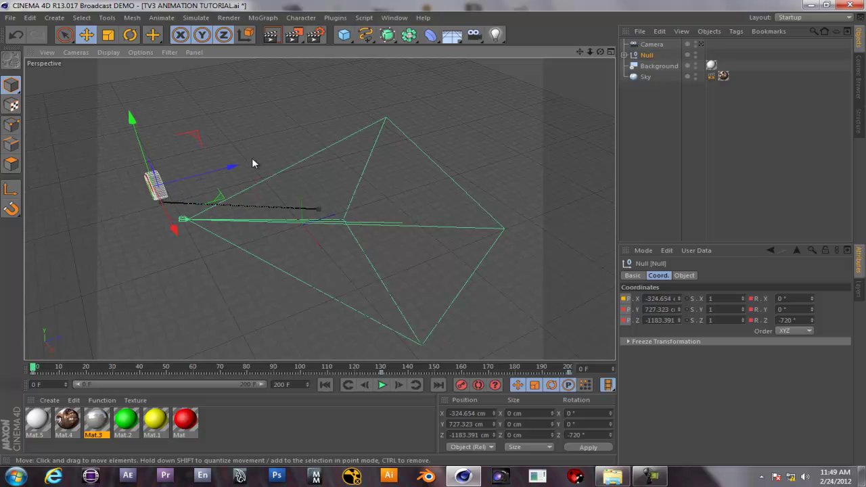
{"action": "left_click_drag", "start_coordinate": [232, 169], "coordinate": [353, 225]}
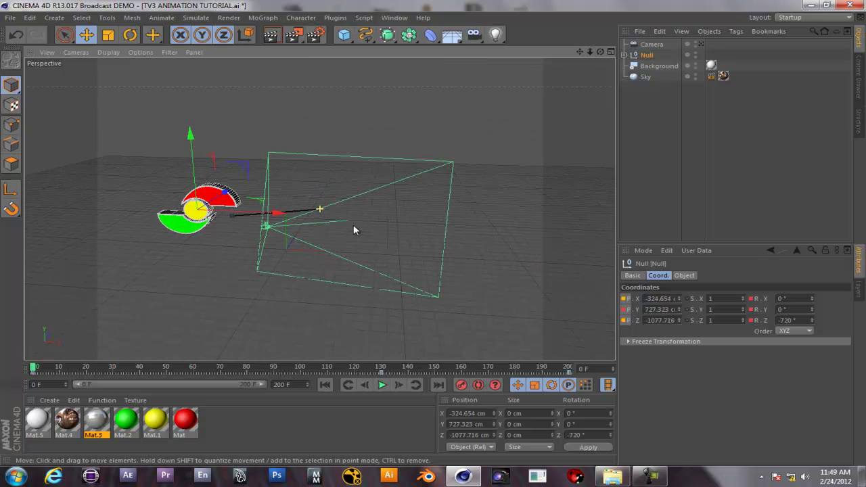
- Record the Null's new X, Y and Z position as keyframes at frame 0
{"action": "right_click", "coordinate": [627, 299]}
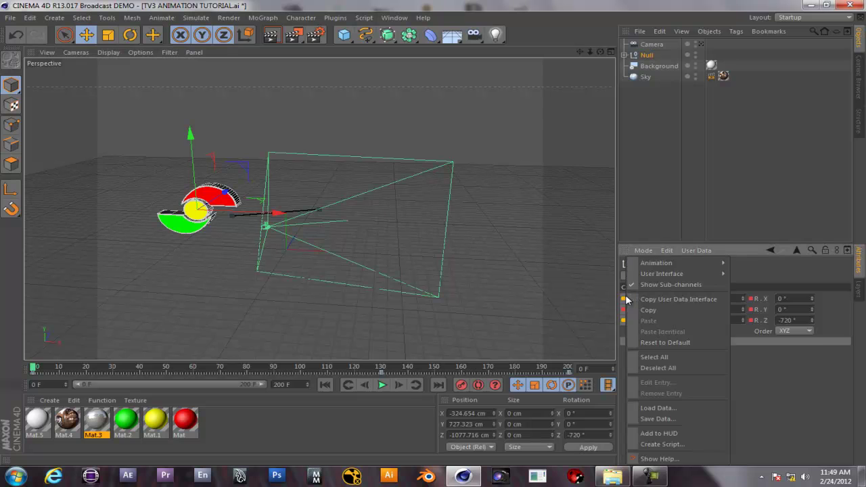
{"action": "mouse_move", "coordinate": [651, 262]}
{"action": "left_click", "coordinate": [754, 261]}
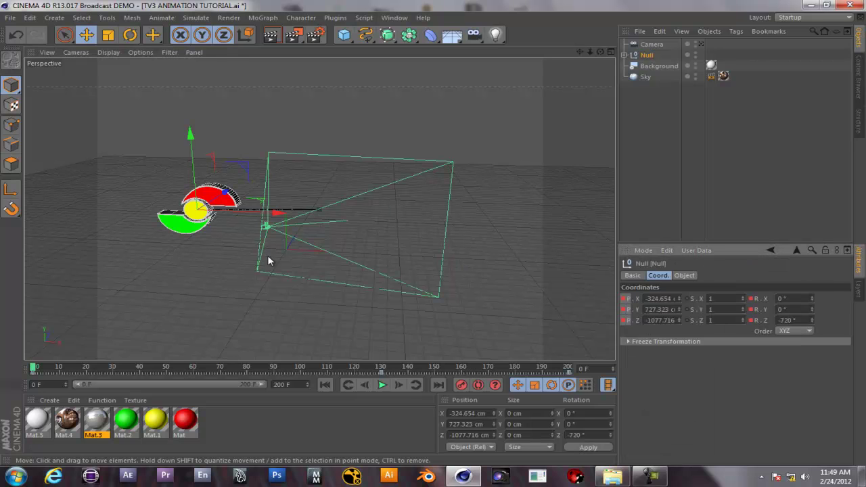
- Play the logo animation through the camera to check the Null's new starting position
{"action": "left_click", "coordinate": [700, 44]}
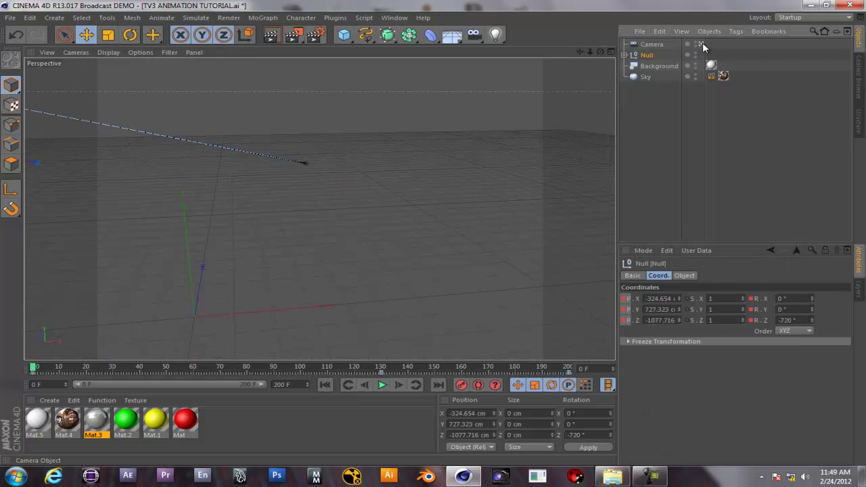
{"action": "left_click", "coordinate": [383, 384]}
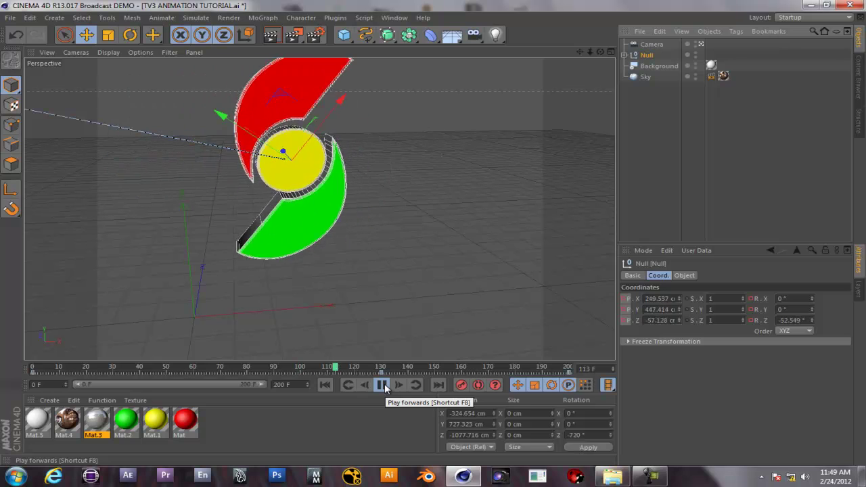
{"action": "left_click", "coordinate": [383, 385]}
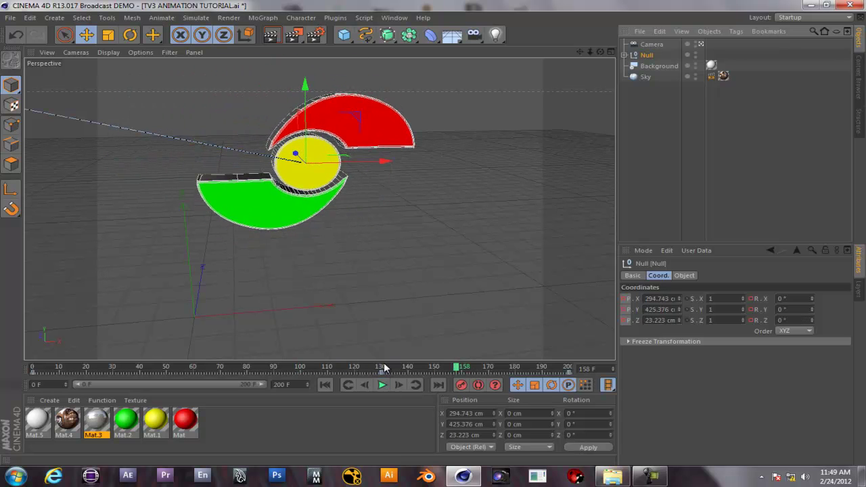
- At frame 131, add a MoText object and place it beside the logo, at about X 416.6, Y 291.4, Z 0 cm
{"action": "left_click_drag", "start_coordinate": [454, 371], "coordinate": [386, 371]}
{"action": "left_click", "coordinate": [225, 226]}
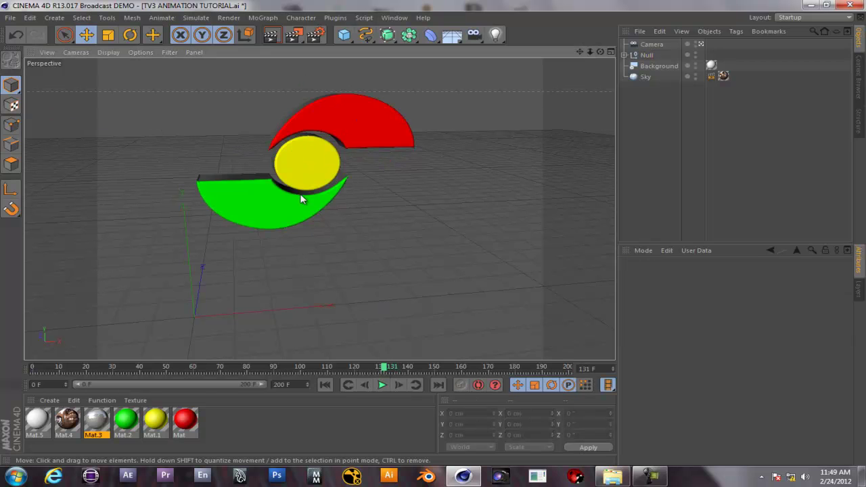
{"action": "left_click", "coordinate": [269, 24]}
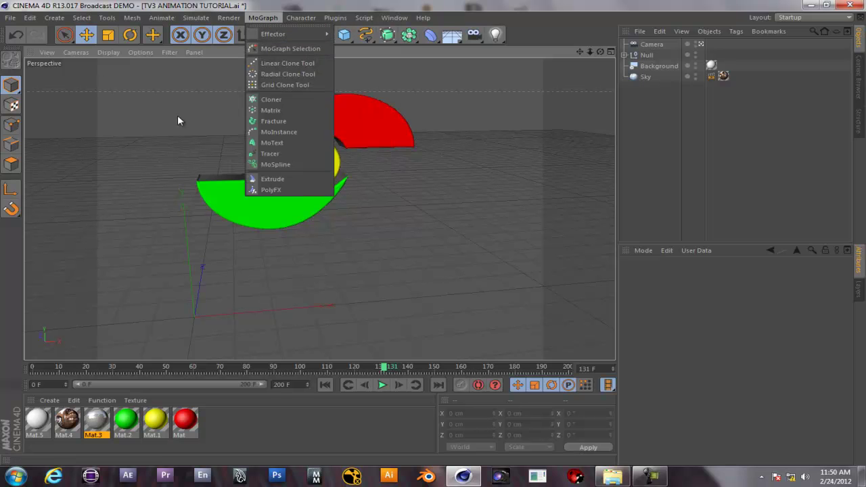
{"action": "left_click", "coordinate": [132, 18]}
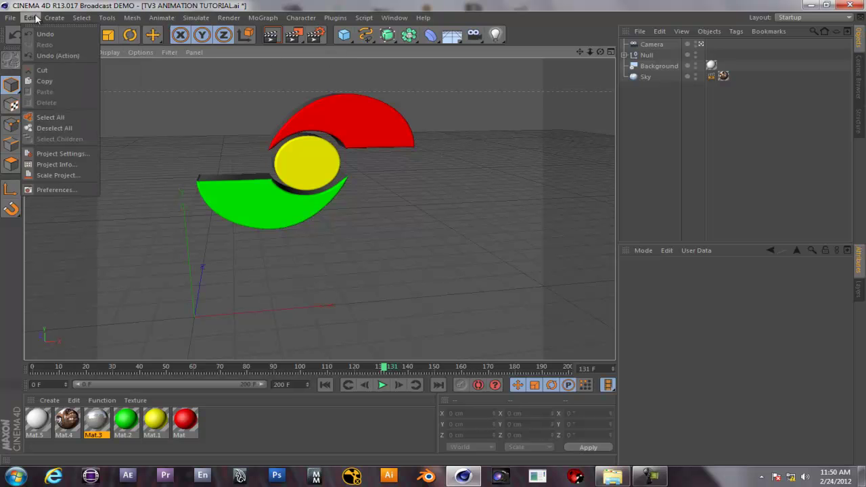
{"action": "mouse_move", "coordinate": [269, 19]}
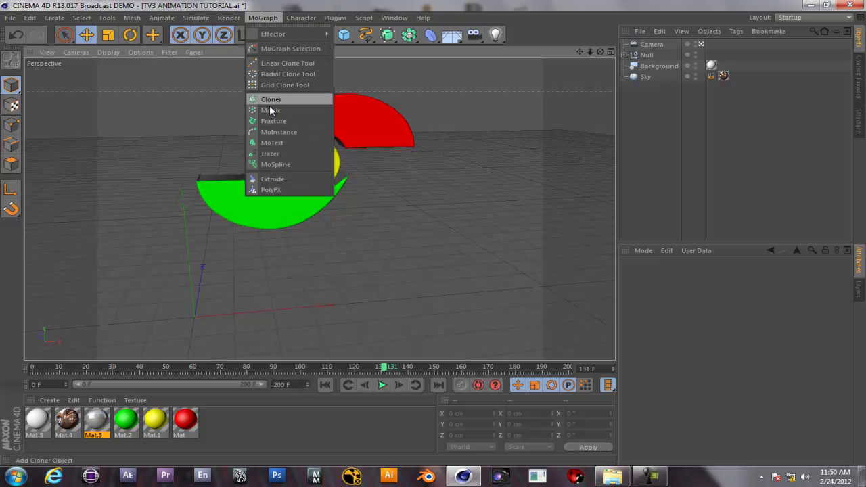
{"action": "left_click", "coordinate": [274, 144]}
{"action": "left_click_drag", "start_coordinate": [274, 309], "coordinate": [450, 299]}
{"action": "left_click_drag", "start_coordinate": [370, 232], "coordinate": [370, 135]}
{"action": "left_click_drag", "start_coordinate": [445, 207], "coordinate": [433, 210]}
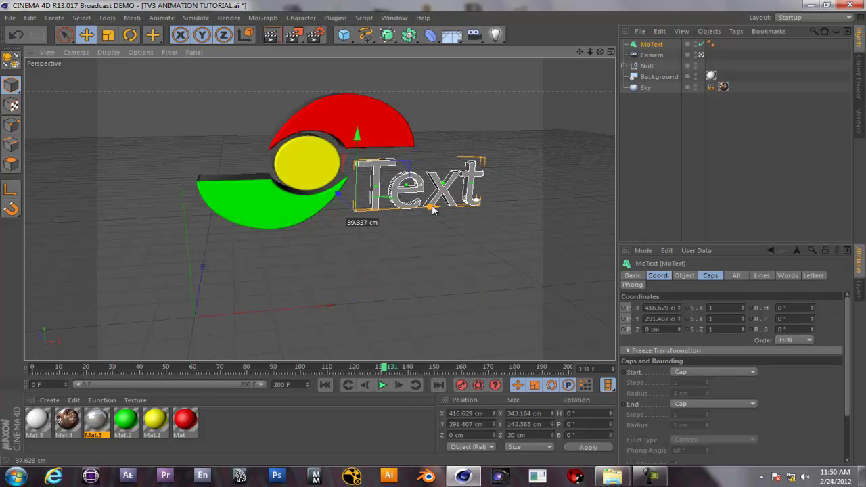
- Rotate the MoText to match the logo's perspective, to about H -7.5° and B -2.0°
{"action": "left_click", "coordinate": [130, 34]}
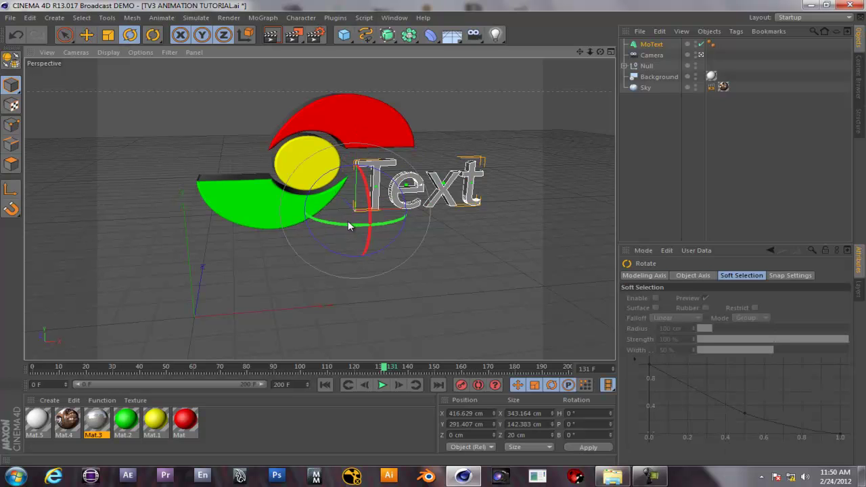
{"action": "left_click_drag", "start_coordinate": [351, 221], "coordinate": [345, 223]}
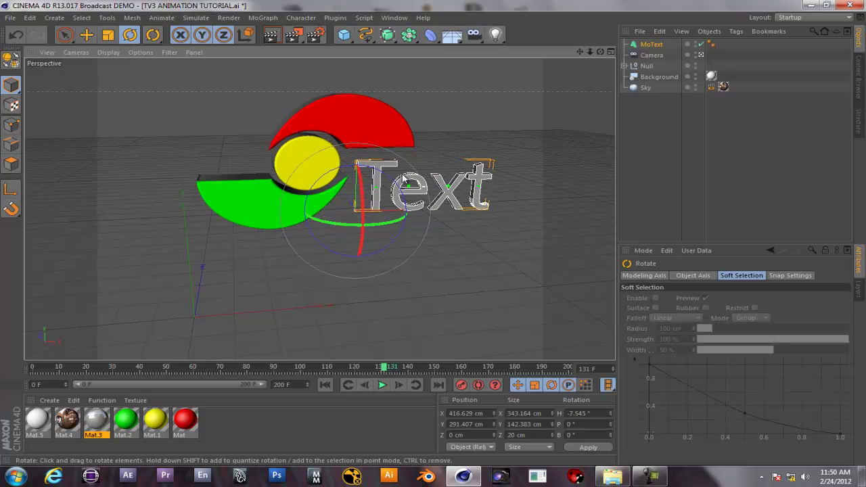
{"action": "left_click_drag", "start_coordinate": [403, 180], "coordinate": [396, 183]}
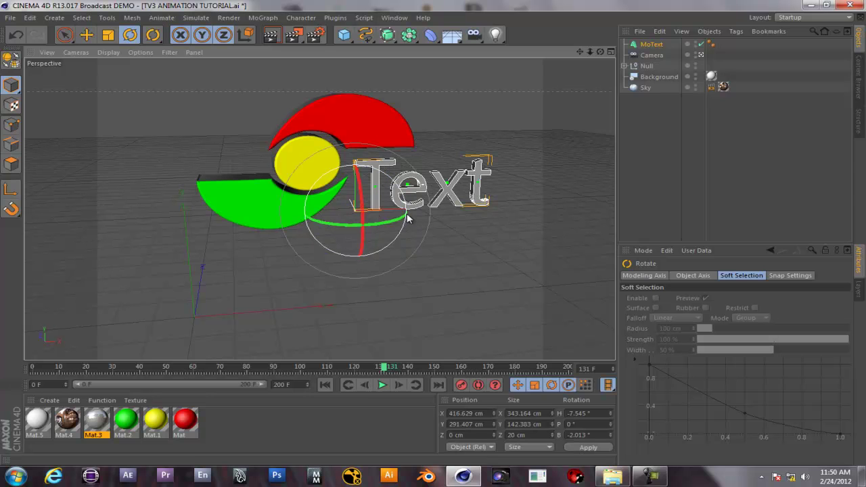
- Change the MoText's wording to TV3 and set its font to Arial Black
{"action": "left_click", "coordinate": [652, 44]}
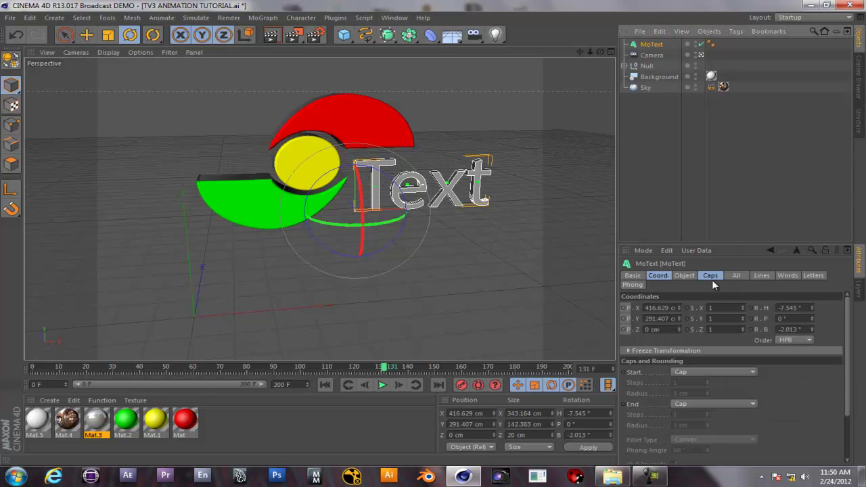
{"action": "left_click", "coordinate": [684, 275]}
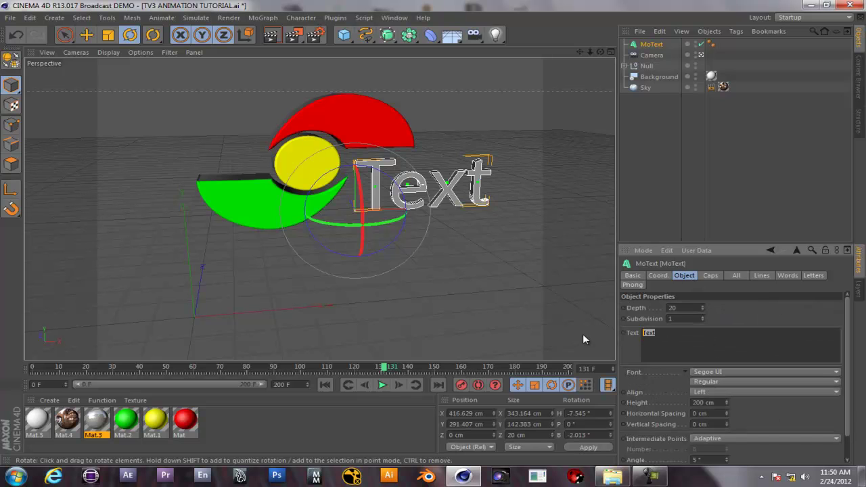
{"action": "type", "text": "TV3"}
{"action": "left_click", "coordinate": [719, 370]}
{"action": "scroll", "coordinate": [723, 143], "scroll_direction": "up", "scroll_amount": 15}
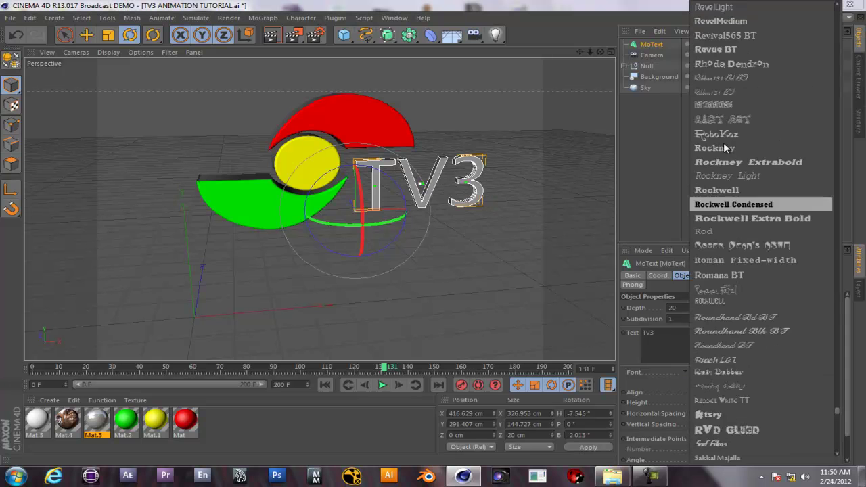
{"action": "scroll", "coordinate": [723, 143], "scroll_direction": "up", "scroll_amount": 10}
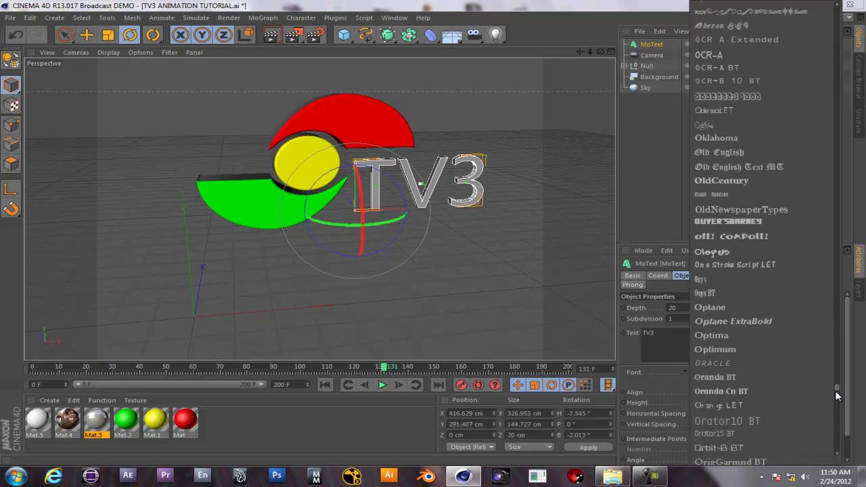
{"action": "left_click_drag", "start_coordinate": [837, 391], "coordinate": [838, 195]}
{"action": "key", "text": "Escape"}
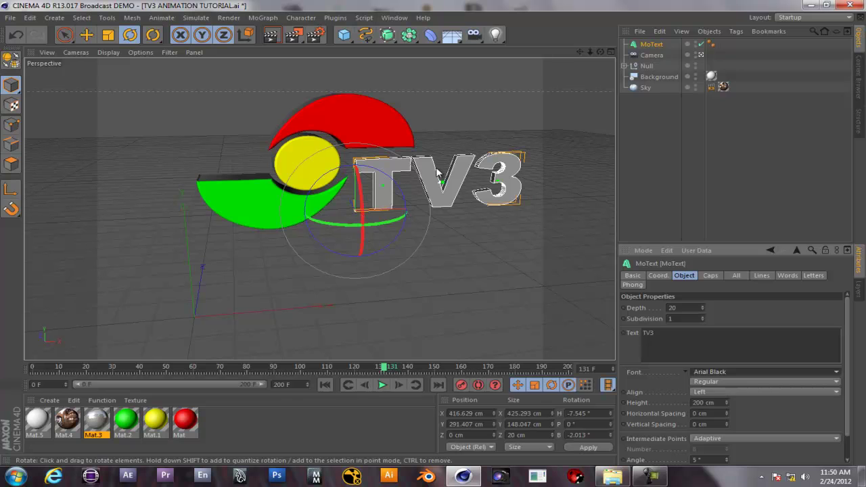
- Scale the TV3 text down to about 125 cm height and move it to about X 407, Y 348.9, Z 1.3 cm
{"action": "key", "text": "t"}
{"action": "left_click_drag", "start_coordinate": [409, 162], "coordinate": [377, 168]}
{"action": "key", "text": "e"}
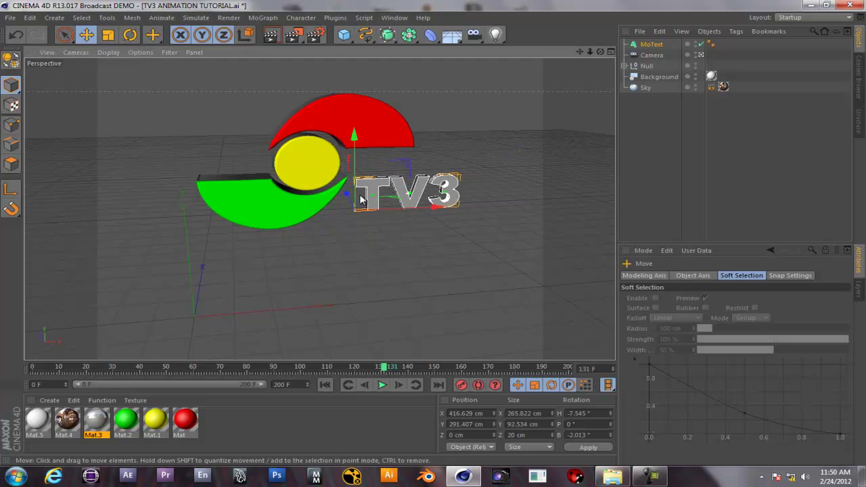
{"action": "left_click_drag", "start_coordinate": [355, 139], "coordinate": [355, 117]}
{"action": "left_click_drag", "start_coordinate": [417, 189], "coordinate": [412, 190]}
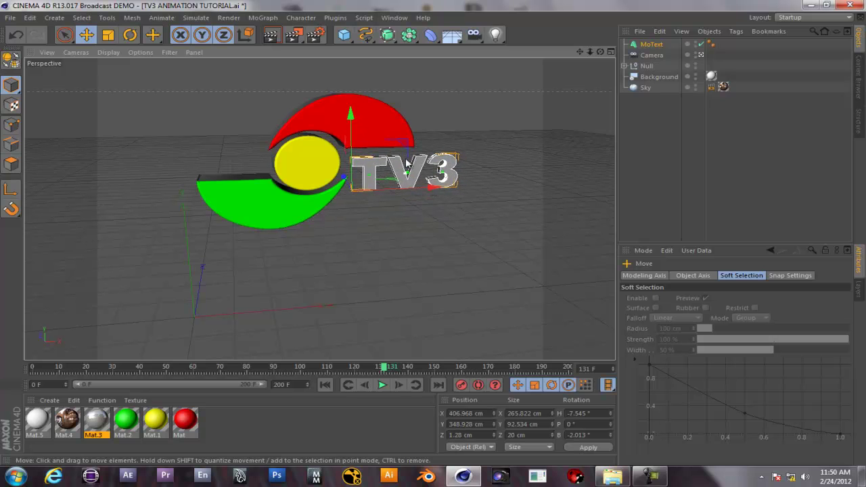
- Create a new material with a black color and the Specular channel enabled
{"action": "left_click", "coordinate": [50, 400]}
{"action": "left_click", "coordinate": [61, 310]}
{"action": "double_click", "coordinate": [41, 419]}
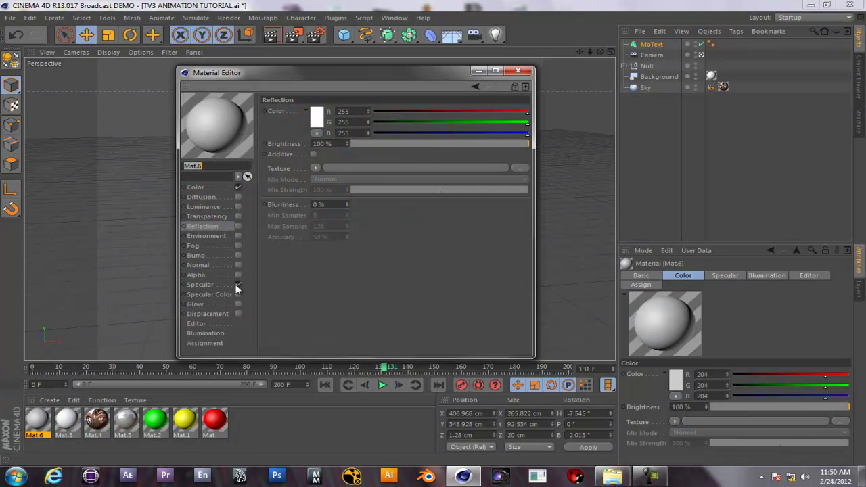
{"action": "left_click", "coordinate": [237, 285]}
{"action": "left_click", "coordinate": [233, 187]}
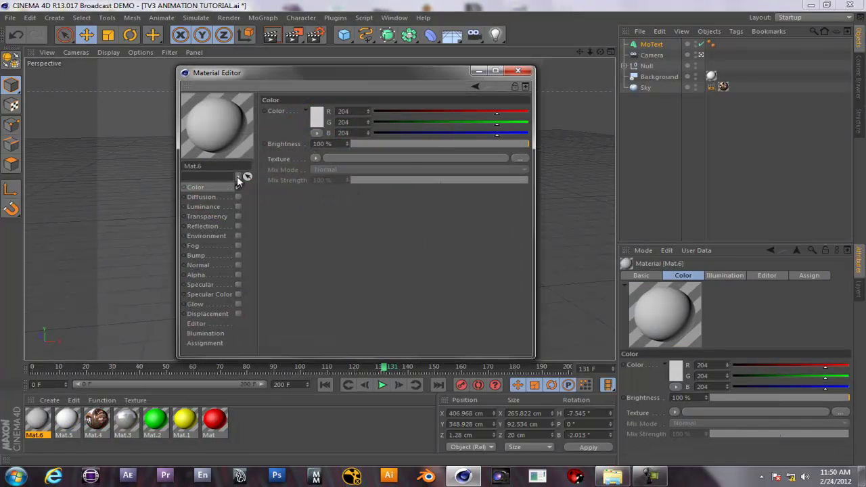
{"action": "left_click", "coordinate": [317, 118]}
{"action": "left_click_drag", "start_coordinate": [307, 123], "coordinate": [346, 145]}
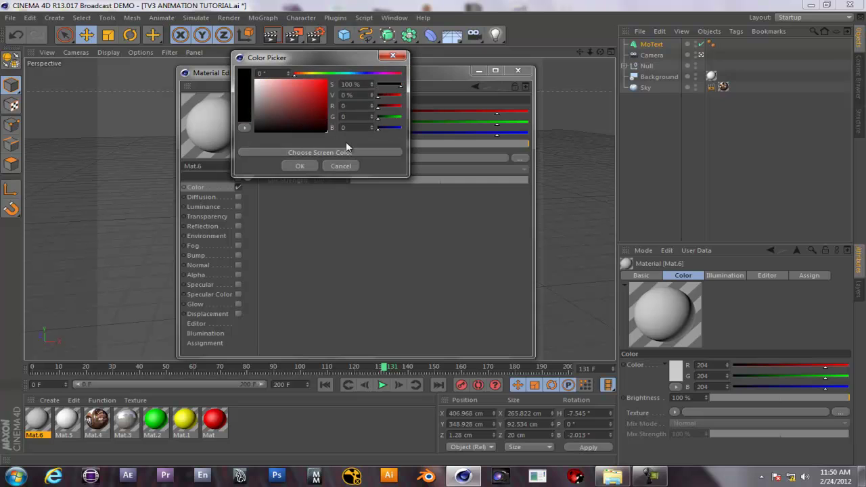
{"action": "left_click", "coordinate": [301, 166]}
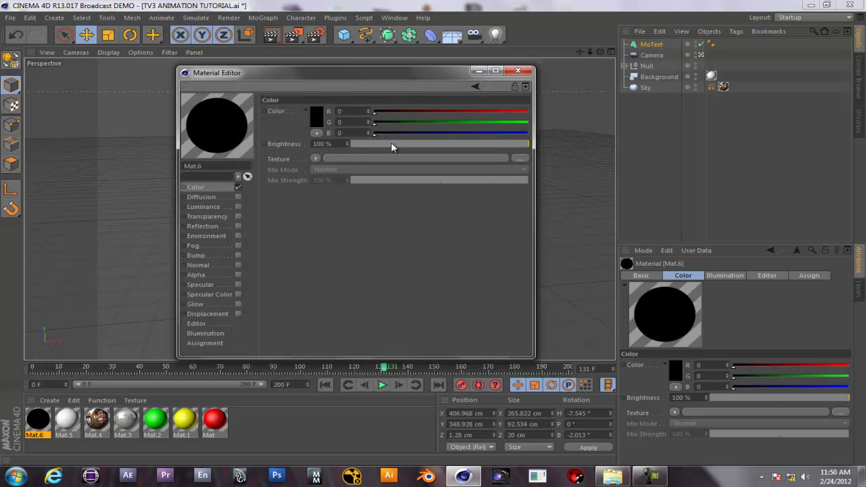
{"action": "mouse_move", "coordinate": [377, 124]}
{"action": "left_mouse_down"}
{"action": "mouse_move", "coordinate": [406, 112]}
{"action": "mouse_move", "coordinate": [374, 133]}
{"action": "mouse_move", "coordinate": [374, 112]}
{"action": "left_mouse_up"}
{"action": "left_click", "coordinate": [238, 285]}
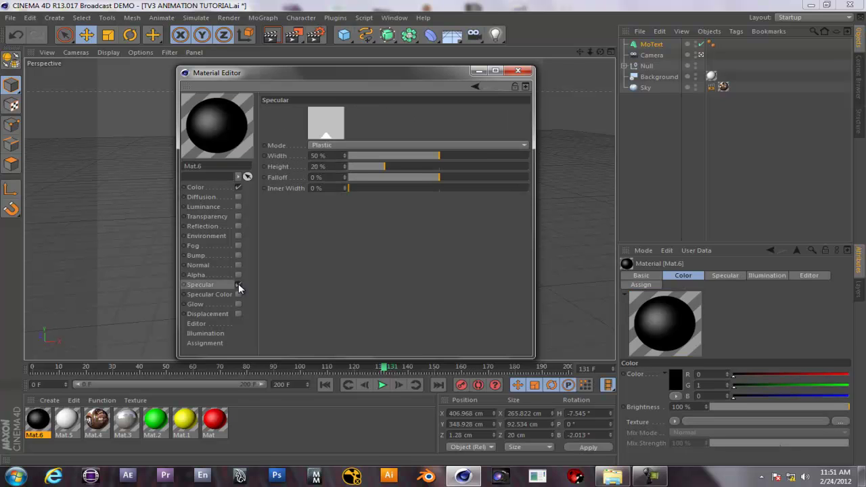
{"action": "left_click", "coordinate": [521, 70]}
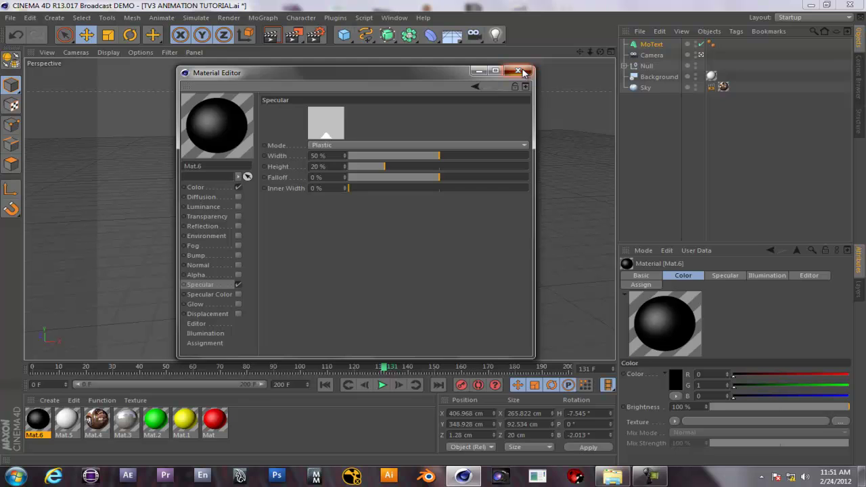
- Apply the black material to the TV3 text and render the view to check it
{"action": "left_click_drag", "start_coordinate": [38, 421], "coordinate": [374, 174]}
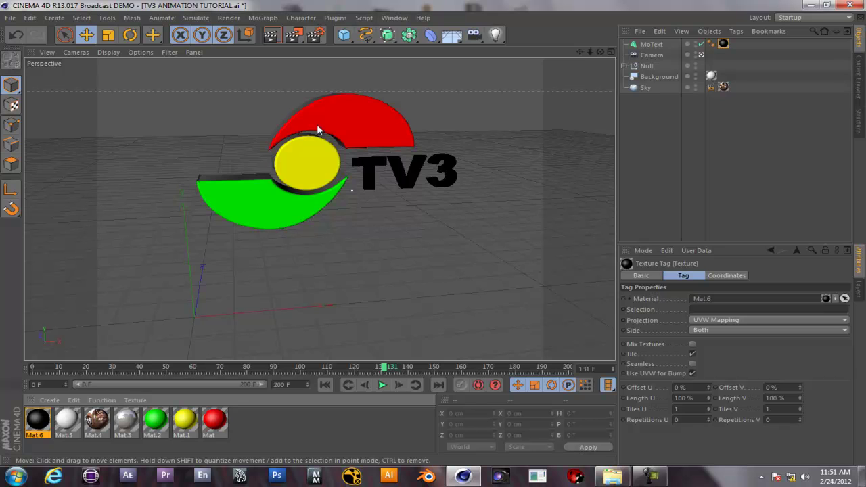
{"action": "left_click", "coordinate": [271, 36]}
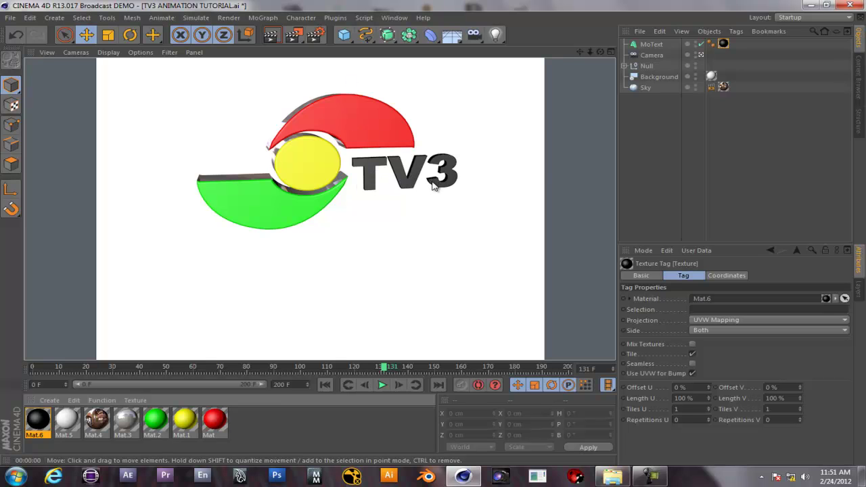
{"action": "left_click", "coordinate": [475, 147]}
- Duplicate the TV3 text and move the copy below the logo, to about X 93.8, Y 140.9, Z 42.8 cm
{"action": "left_click", "coordinate": [367, 164]}
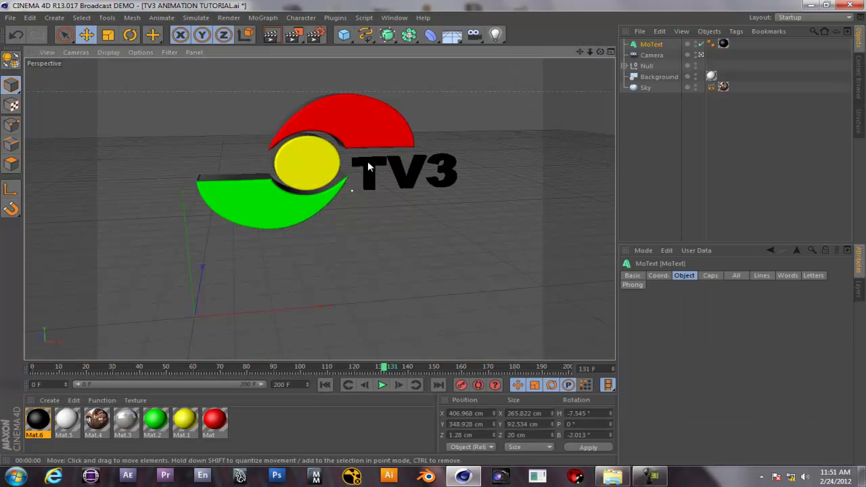
{"action": "left_click", "coordinate": [647, 44]}
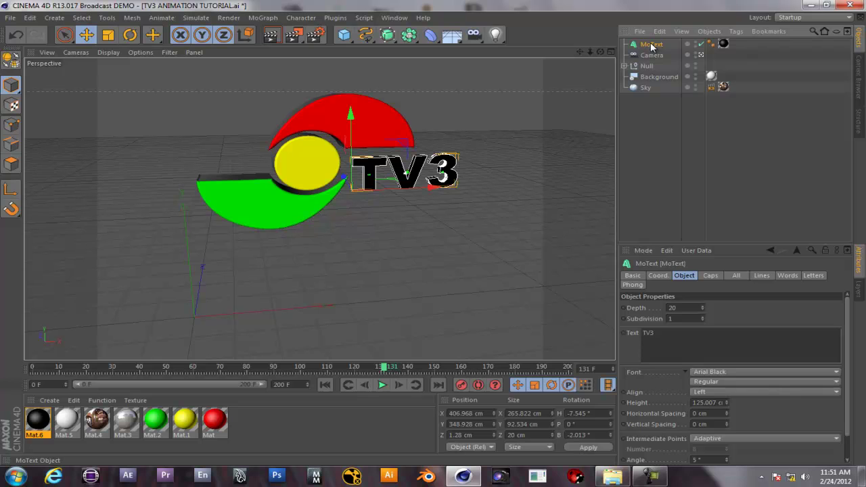
{"action": "left_click_drag", "start_coordinate": [654, 47], "coordinate": [650, 123], "text": "ctrl"}
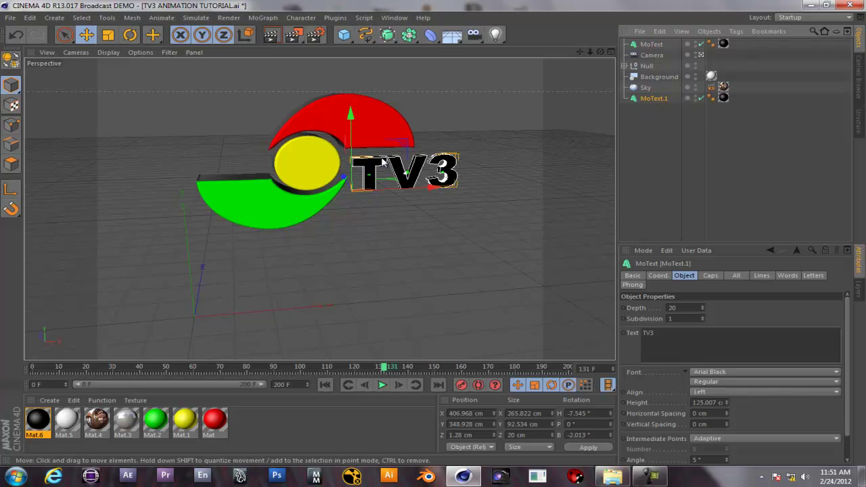
{"action": "left_click_drag", "start_coordinate": [345, 120], "coordinate": [310, 258]}
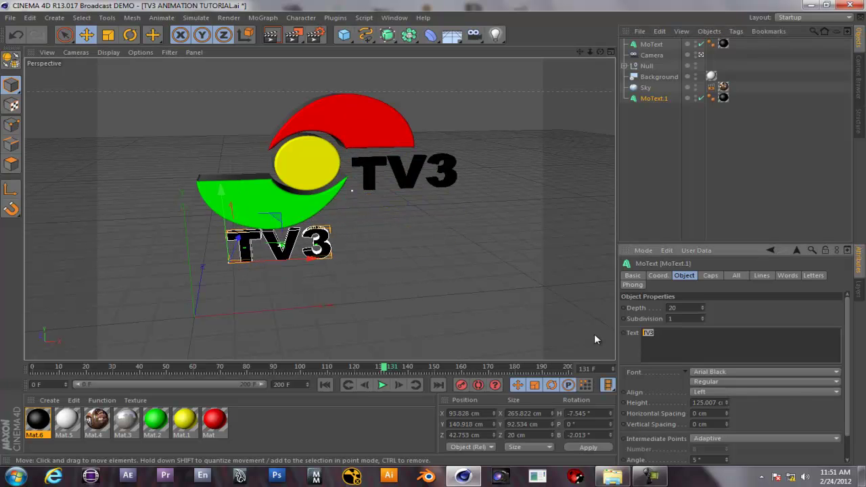
- Undo the text copy's last move and set the timeline to frame 146
{"action": "key", "text": "shift+f"}
{"action": "key", "text": "r"}
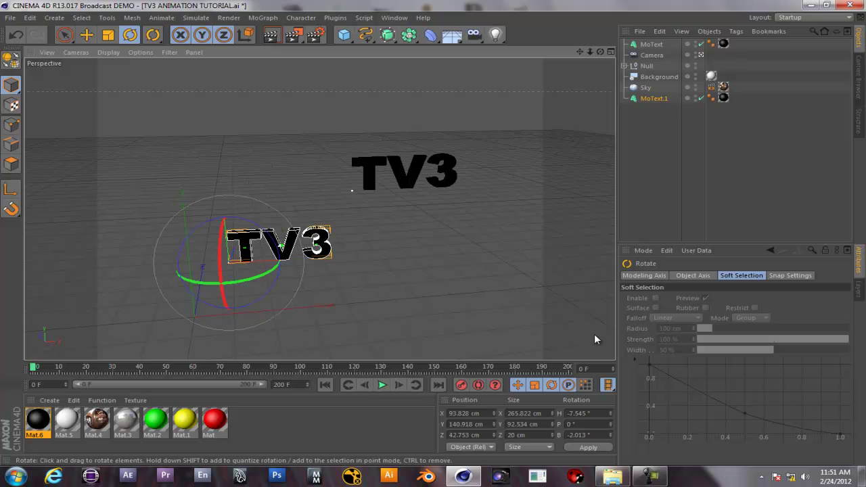
{"action": "key", "text": "ctrl+z"}
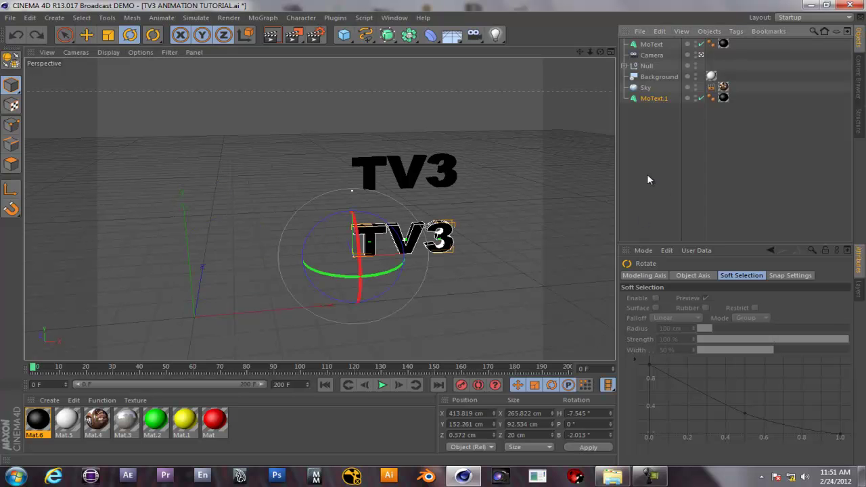
{"action": "left_click_drag", "start_coordinate": [39, 368], "coordinate": [425, 365]}
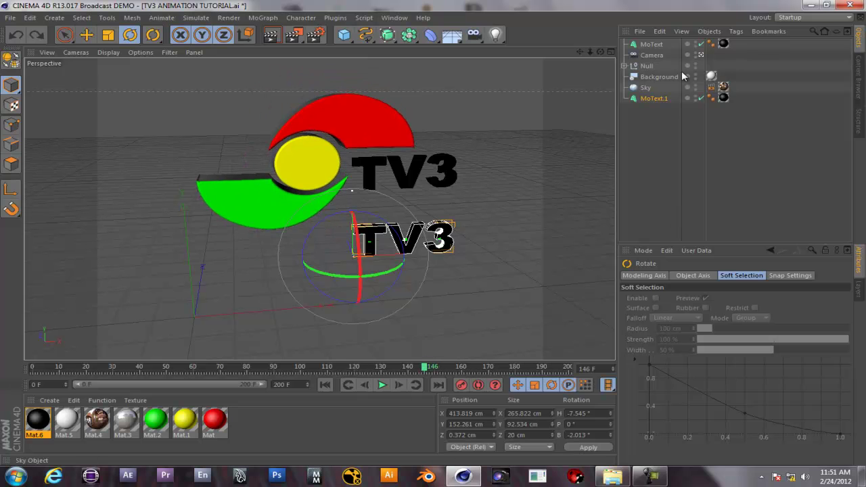
- Change the wording of the duplicated TV3 text below the logo to "First in News, Best in Entertainment"
{"action": "left_click", "coordinate": [646, 99]}
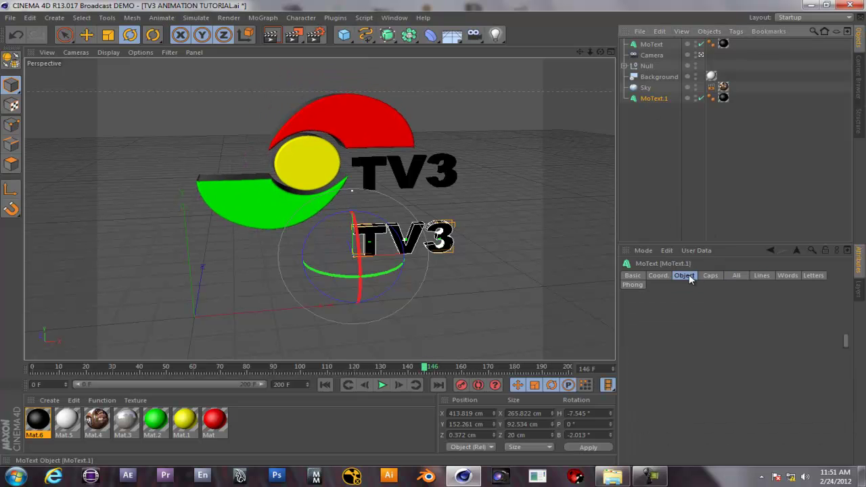
{"action": "left_click", "coordinate": [668, 333]}
{"action": "key", "text": "Return"}
{"action": "key", "text": "ctrl+a"}
{"action": "type", "text": "First in News"}
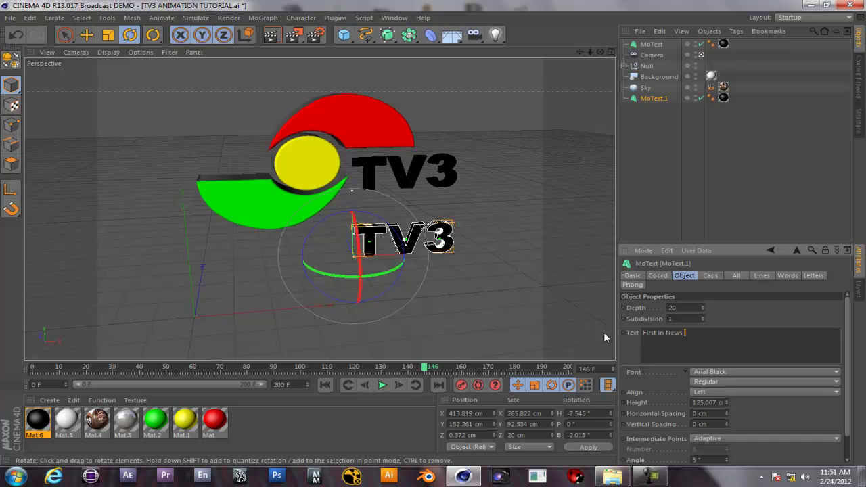
{"action": "key", "text": "BackSpace"}
{"action": "type", "text": ", Best in Entertainment"}
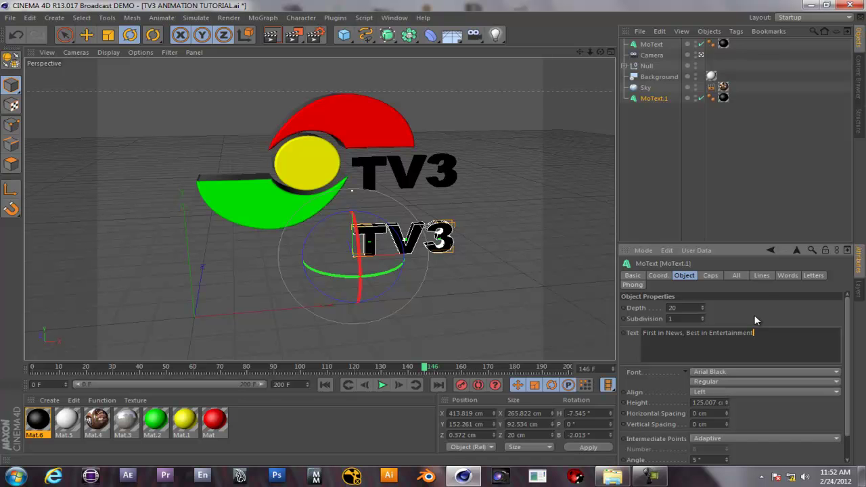
- Set the tagline text's extrusion depth to 0
{"action": "left_click", "coordinate": [731, 313]}
{"action": "left_click_drag", "start_coordinate": [704, 306], "coordinate": [705, 302]}
{"action": "type", "text": "0"}
{"action": "key", "text": "Return"}
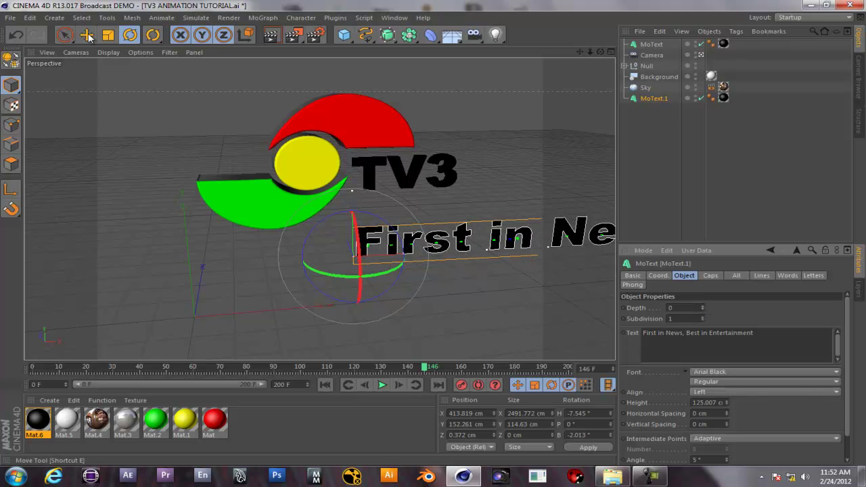
- Move the tagline to about X -103, Y 134, Z 69 cm and scale it down uniformly to about 931 cm wide
{"action": "key", "text": "e"}
{"action": "left_click_drag", "start_coordinate": [439, 256], "coordinate": [235, 266]}
{"action": "key", "text": "t"}
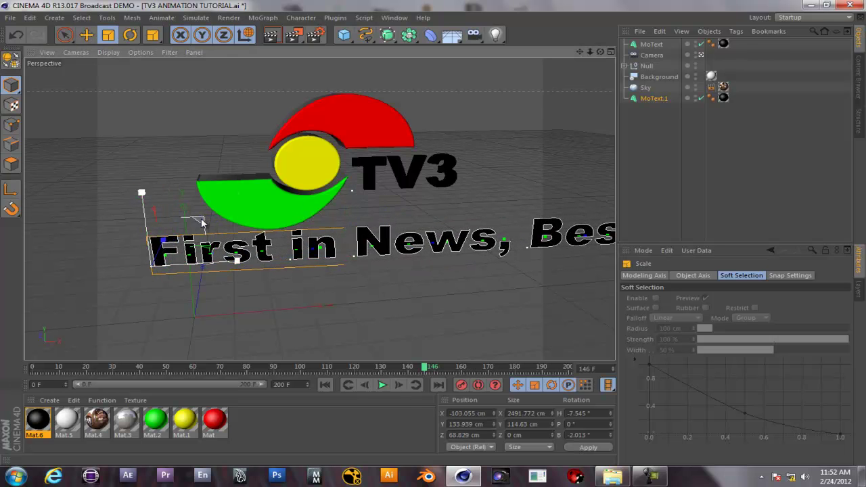
{"action": "left_click_drag", "start_coordinate": [197, 219], "coordinate": [162, 243]}
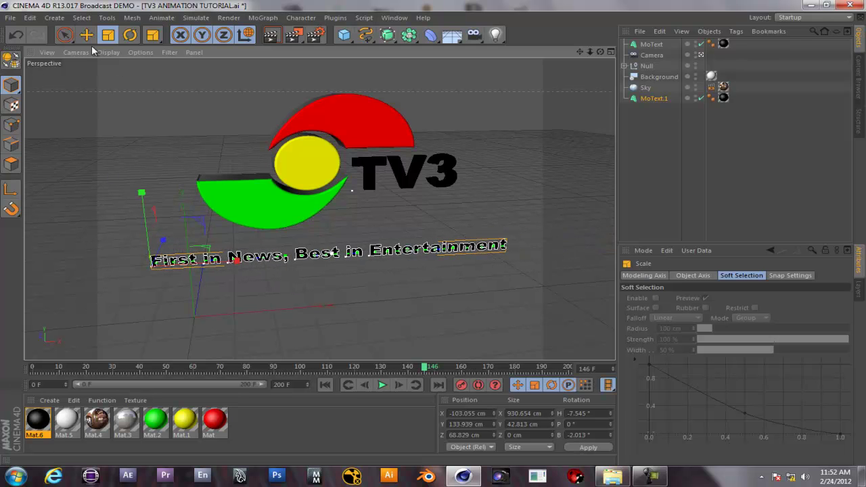
- Rotate the tagline to about H -7.9°, P -19.2°, B 0° so it lines up under the logo
{"action": "left_click", "coordinate": [130, 35]}
{"action": "left_click_drag", "start_coordinate": [133, 254], "coordinate": [134, 236]}
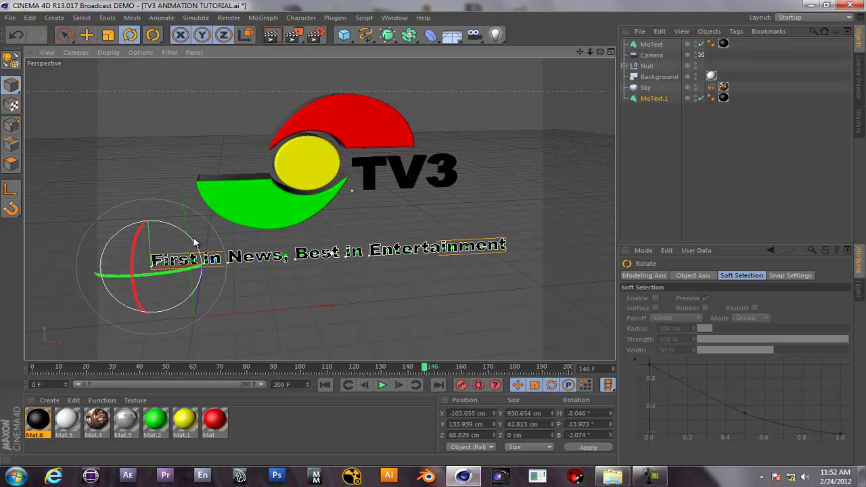
{"action": "left_click_drag", "start_coordinate": [193, 242], "coordinate": [195, 243]}
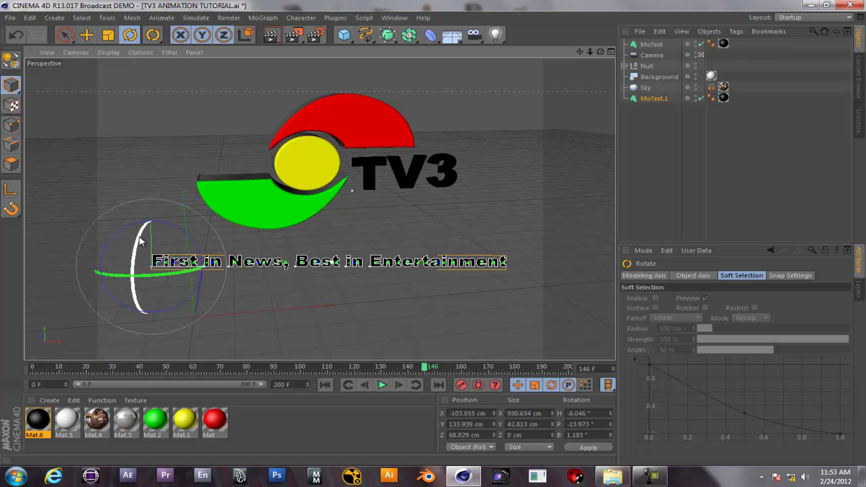
{"action": "left_click_drag", "start_coordinate": [141, 241], "coordinate": [143, 247]}
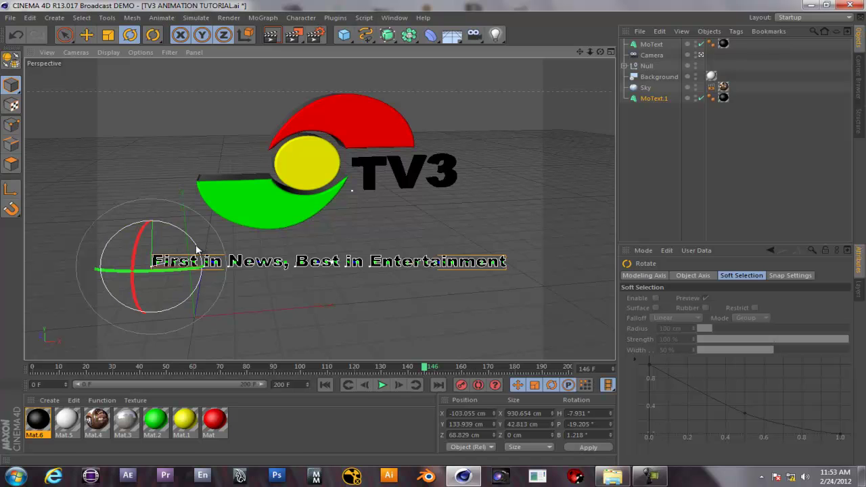
{"action": "left_click_drag", "start_coordinate": [196, 249], "coordinate": [197, 248]}
- Rotate the TV3 text to about H -14°, P 1°, B -1.9° and render the view to check it
{"action": "left_click", "coordinate": [372, 183]}
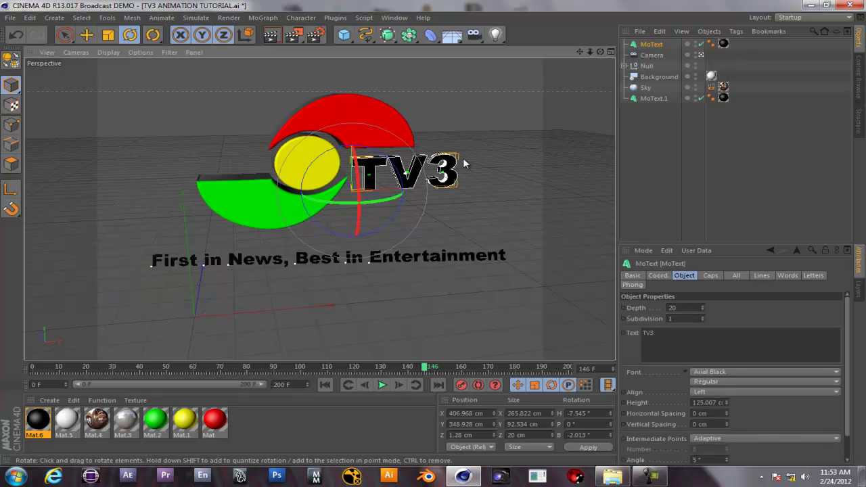
{"action": "left_click_drag", "start_coordinate": [358, 178], "coordinate": [373, 200]}
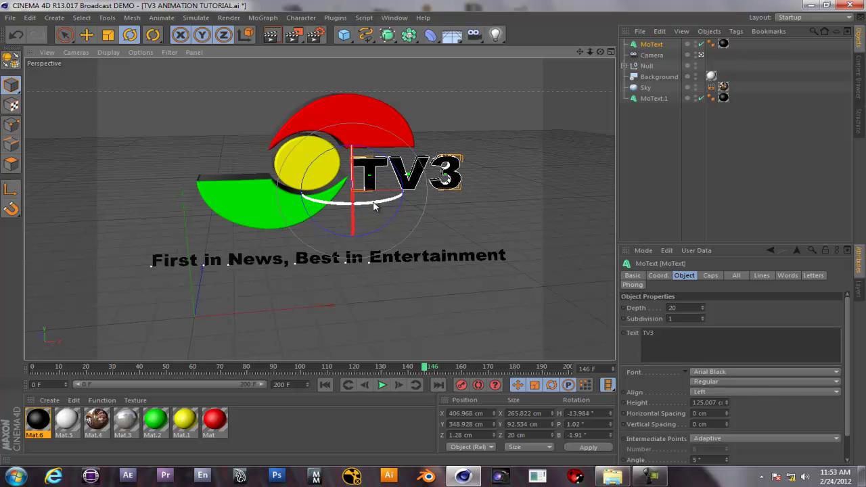
{"action": "left_click", "coordinate": [274, 35]}
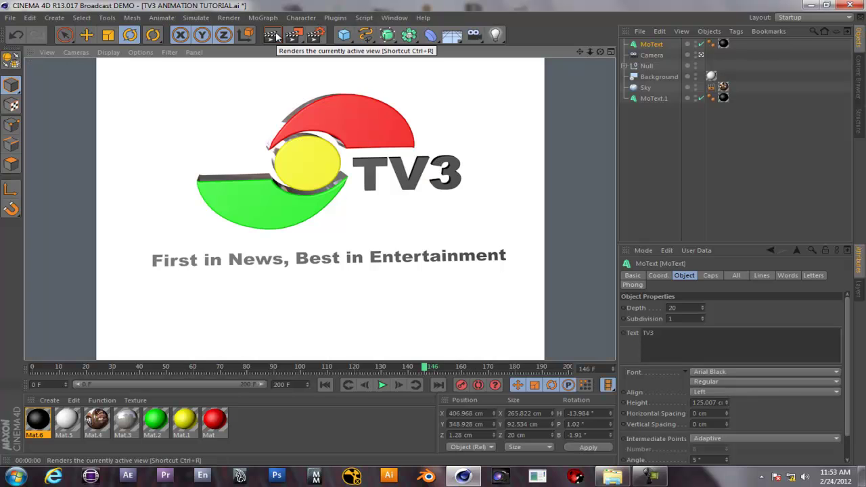
- Level the tagline by rotating its bank to about 0.95° and render the view to check it
{"action": "left_click", "coordinate": [395, 264]}
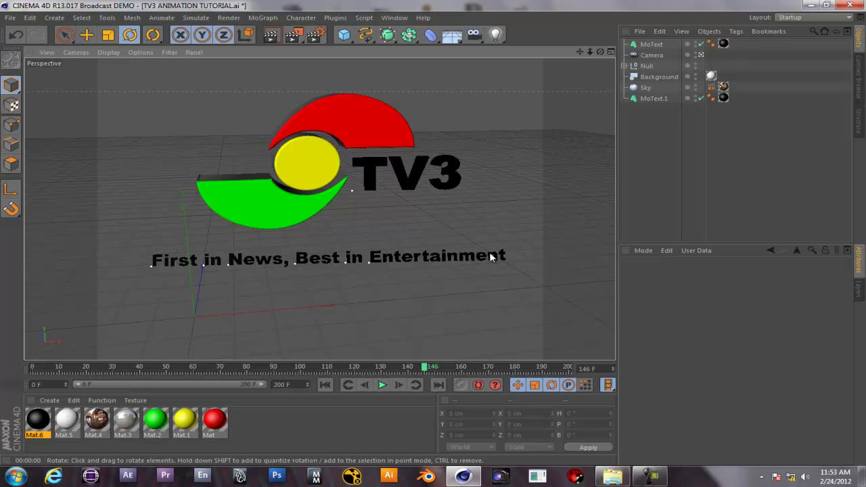
{"action": "left_click", "coordinate": [654, 98]}
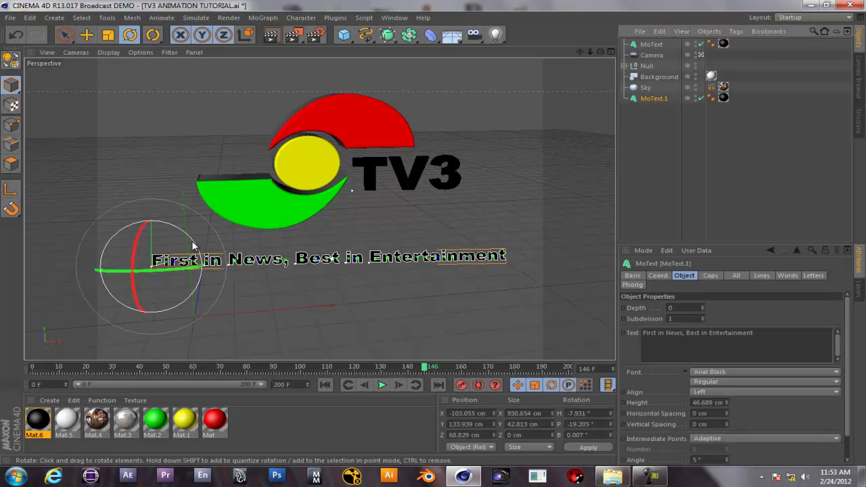
{"action": "left_click_drag", "start_coordinate": [195, 245], "coordinate": [196, 243]}
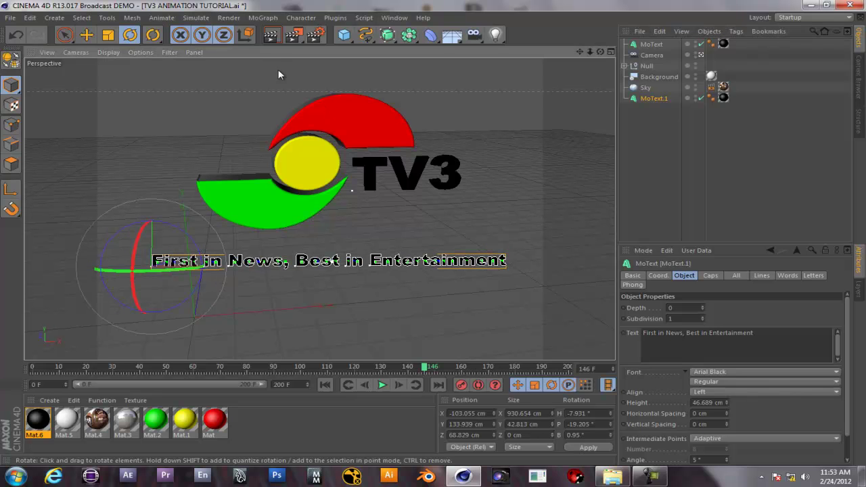
{"action": "left_click", "coordinate": [274, 34]}
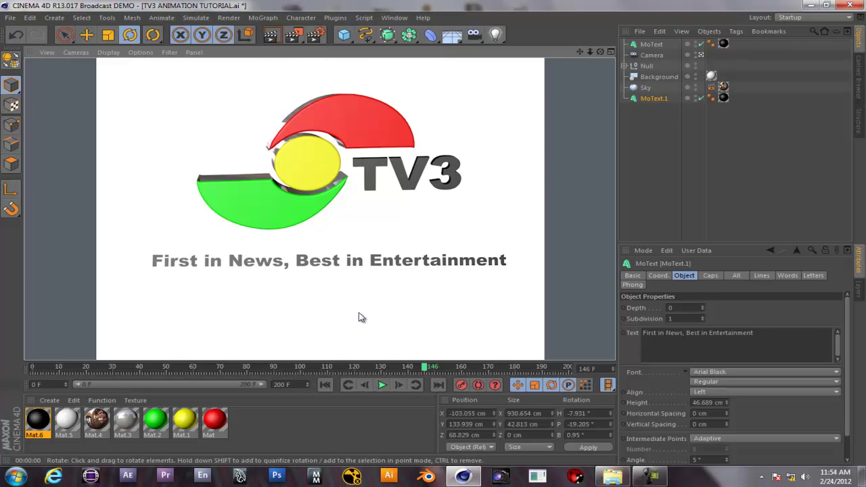
- Play the animation from the start, then select the TV3 text and set the timeline to frame 135
{"action": "left_click", "coordinate": [325, 385]}
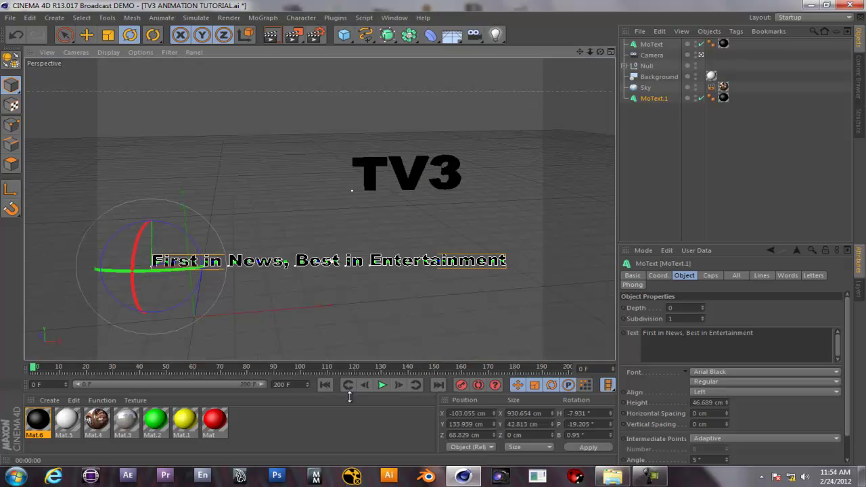
{"action": "left_click", "coordinate": [383, 385]}
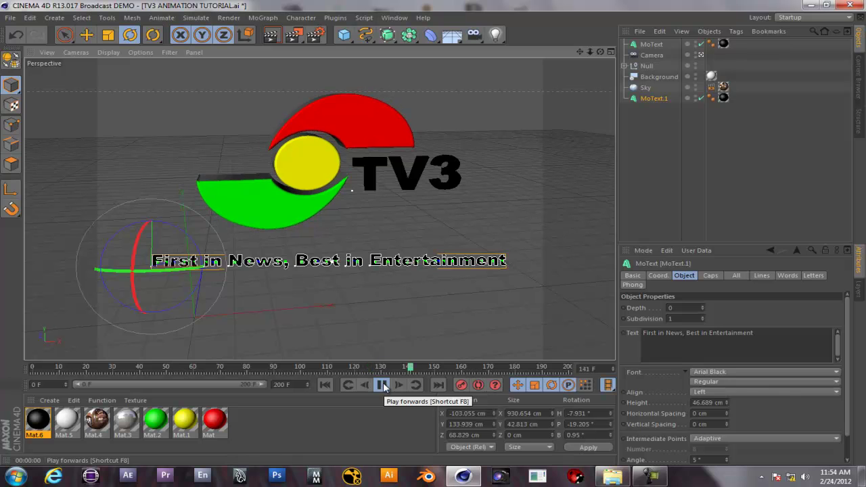
{"action": "left_click", "coordinate": [382, 384]}
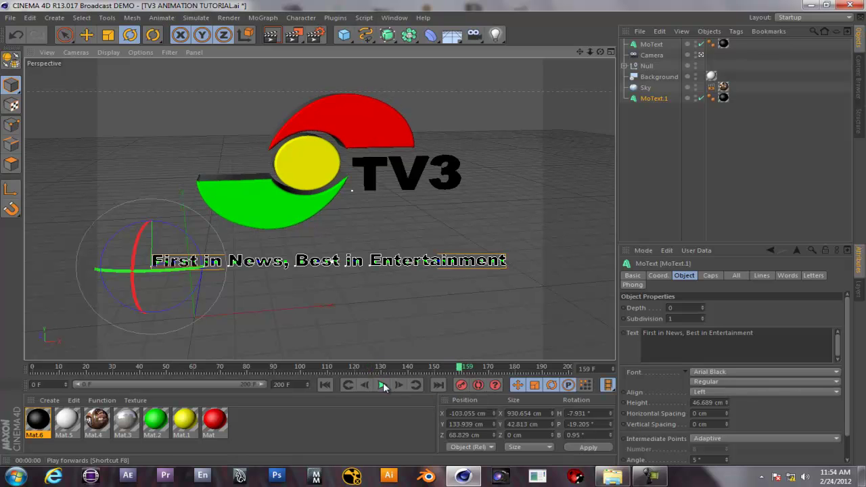
{"action": "left_click", "coordinate": [418, 174]}
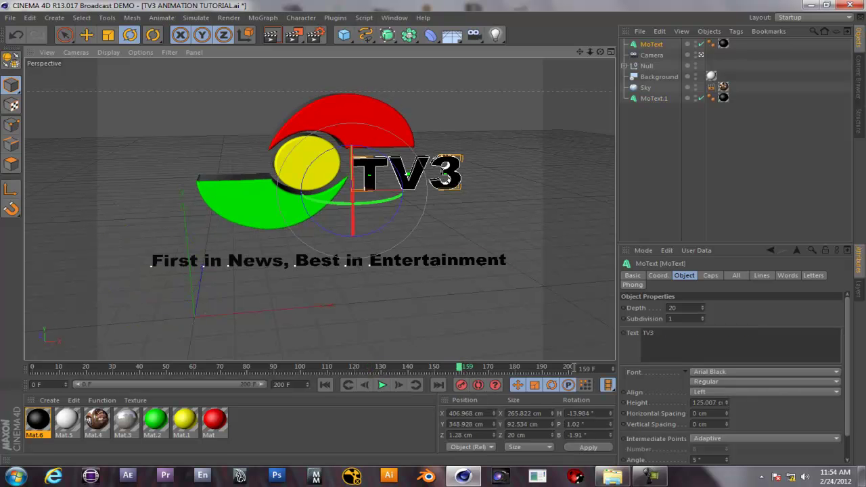
{"action": "left_click_drag", "start_coordinate": [463, 371], "coordinate": [393, 368]}
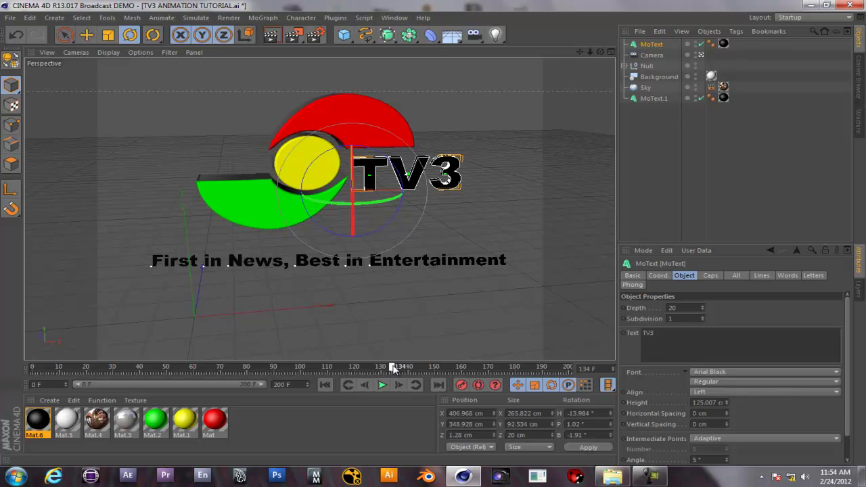
- Rename the TV3 text object as tv3 and the tagline text object as best in news
{"action": "double_click", "coordinate": [654, 44]}
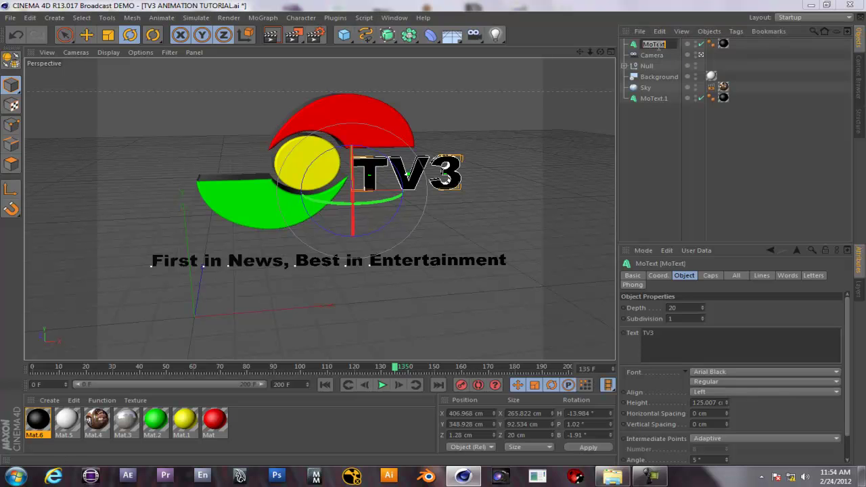
{"action": "type", "text": "b"}
{"action": "type", "text": "v3"}
{"action": "key", "text": "Return"}
{"action": "double_click", "coordinate": [655, 98]}
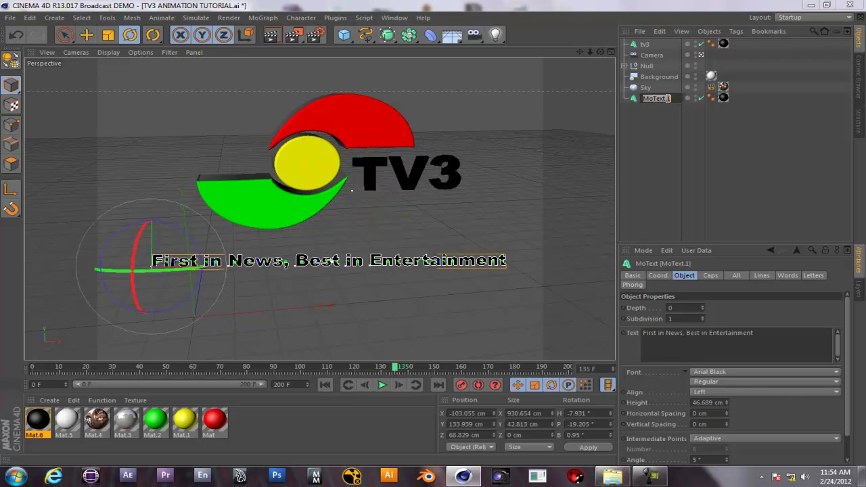
{"action": "type", "text": "best in news"}
{"action": "key", "text": "Return"}
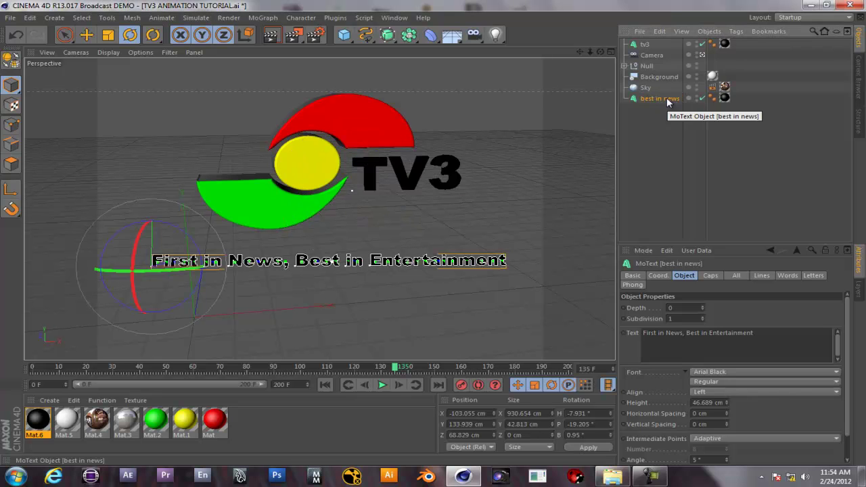
- Set the tv3 text's visibility in the editor and renderer to On and keyframe both at frame 135
{"action": "left_click", "coordinate": [644, 45]}
{"action": "left_click", "coordinate": [632, 275]}
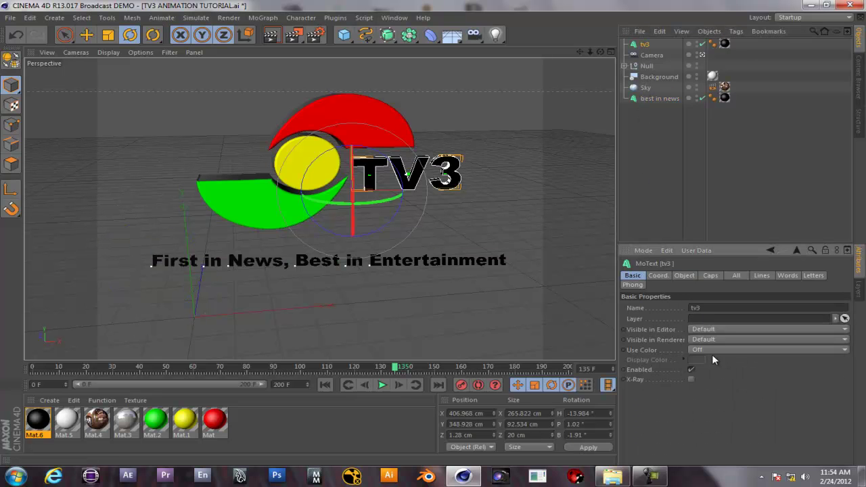
{"action": "left_click", "coordinate": [712, 327]}
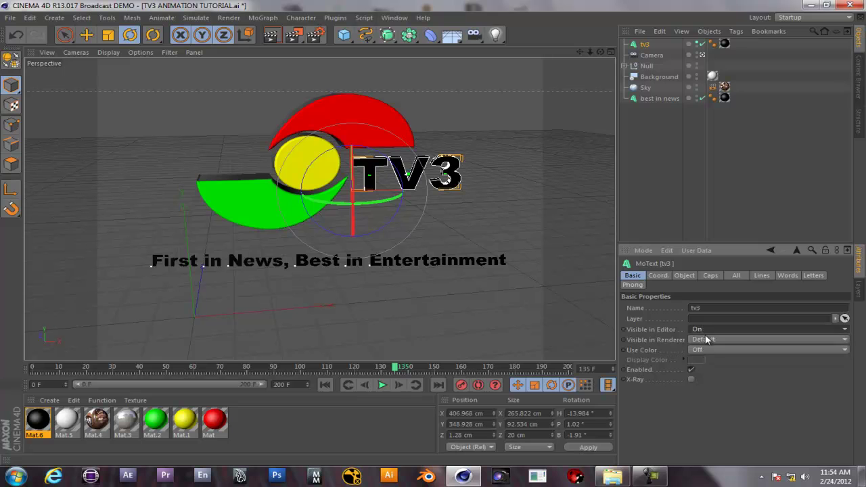
{"action": "left_click", "coordinate": [705, 350]}
{"action": "left_click", "coordinate": [704, 340]}
{"action": "left_click", "coordinate": [704, 360]}
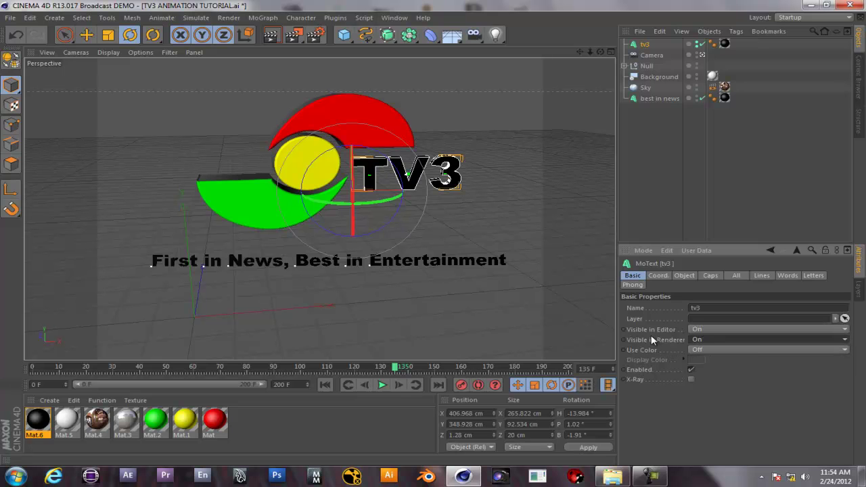
{"action": "right_click", "coordinate": [651, 336]}
{"action": "key", "text": "Escape"}
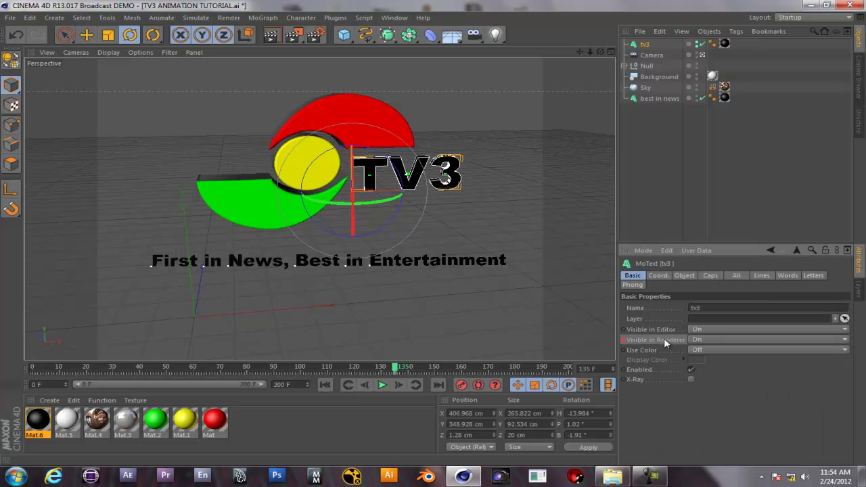
{"action": "right_click", "coordinate": [656, 332]}
{"action": "key", "text": "Escape"}
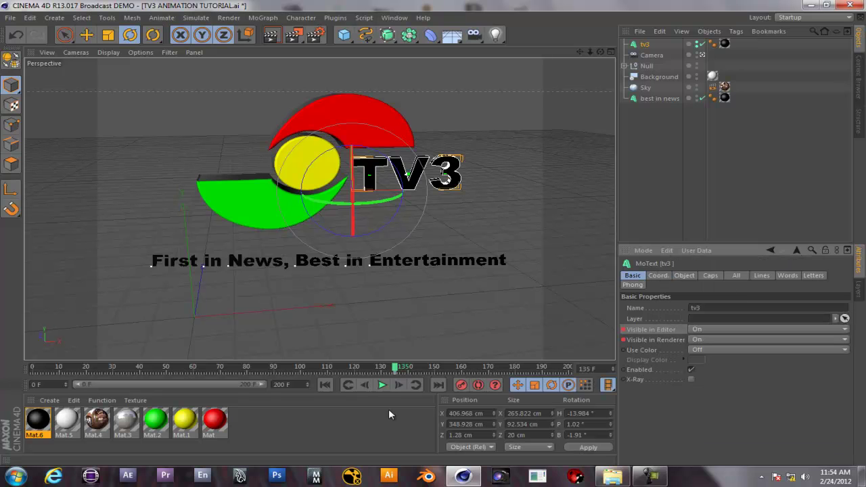
- Set the tv3 text's visibility in the editor and renderer to Off at frame 0 and keyframe both
{"action": "left_click", "coordinate": [325, 385]}
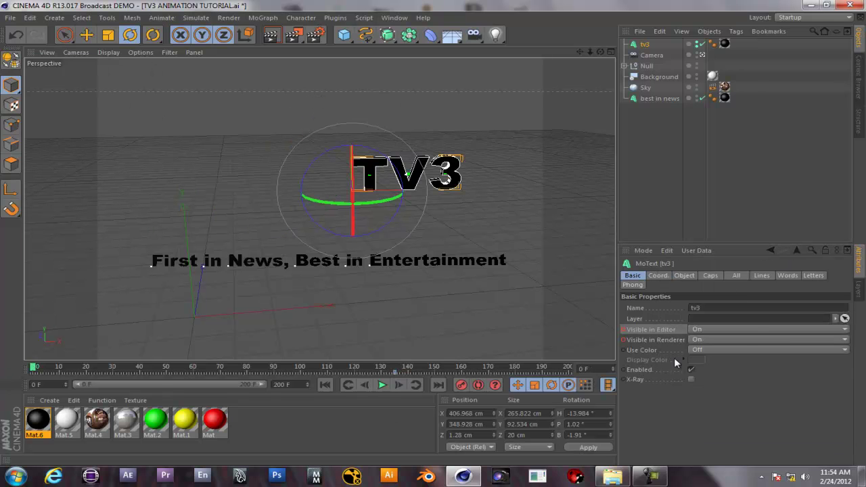
{"action": "left_click", "coordinate": [714, 330]}
{"action": "left_click", "coordinate": [708, 359]}
{"action": "left_click", "coordinate": [707, 339]}
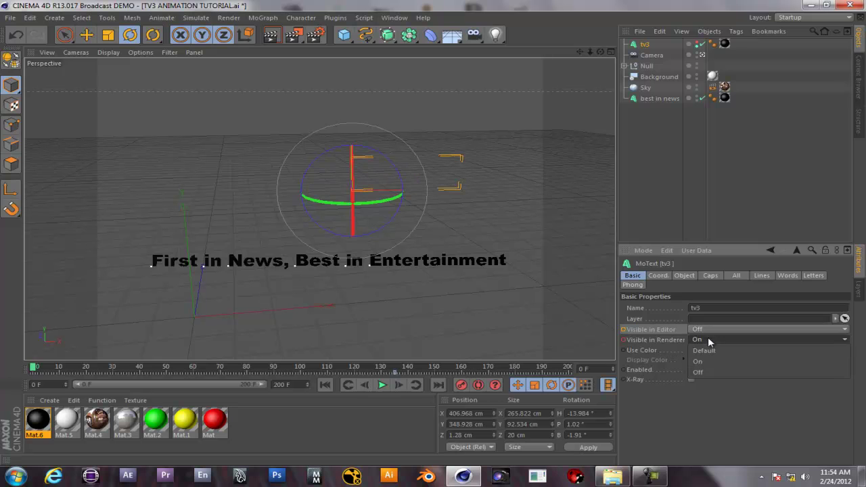
{"action": "left_click", "coordinate": [708, 371]}
{"action": "right_click", "coordinate": [653, 331]}
{"action": "mouse_move", "coordinate": [684, 262]}
{"action": "left_click", "coordinate": [777, 265]}
{"action": "right_click", "coordinate": [644, 337]}
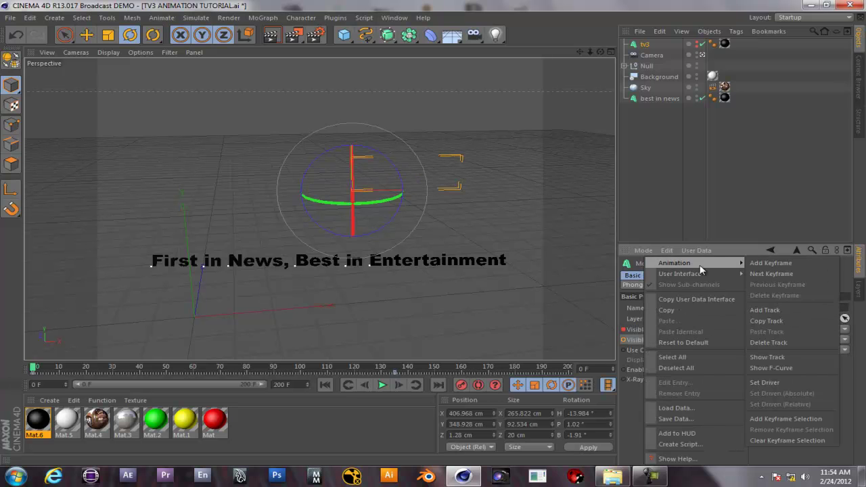
{"action": "left_click", "coordinate": [791, 263]}
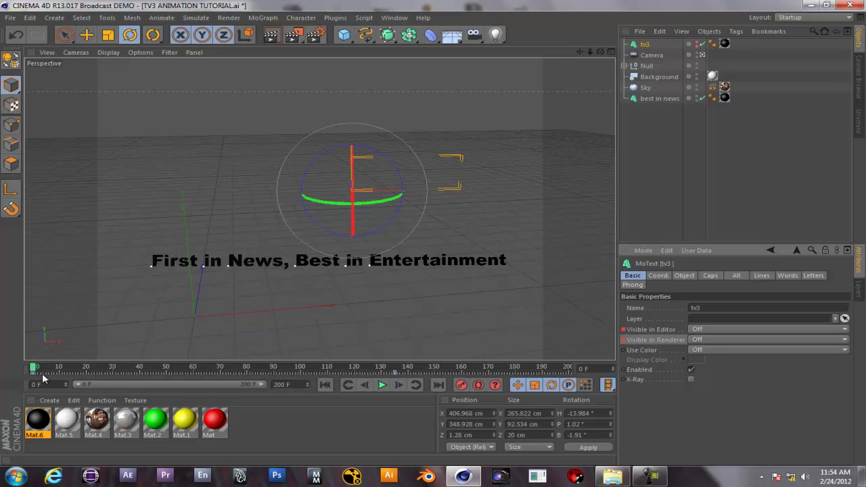
- Set the best in news tagline's visibility in the editor and renderer to Off at frame 0 and keyframe both
{"action": "left_click", "coordinate": [440, 263]}
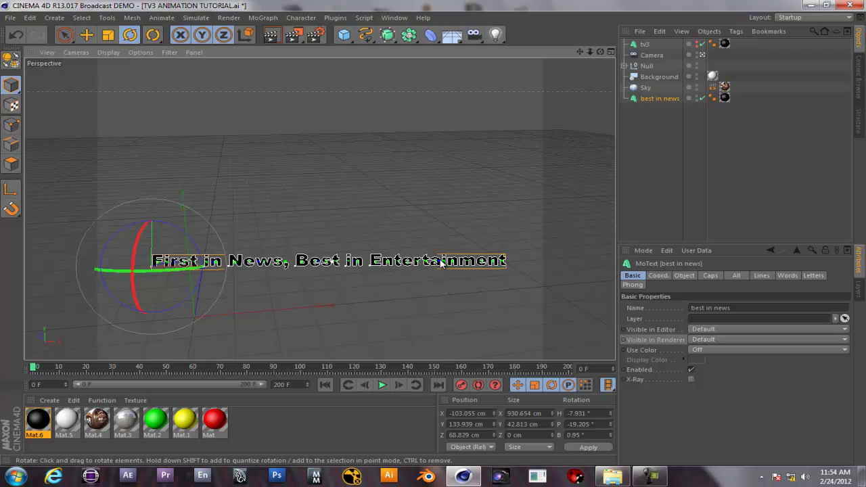
{"action": "left_click", "coordinate": [714, 339]}
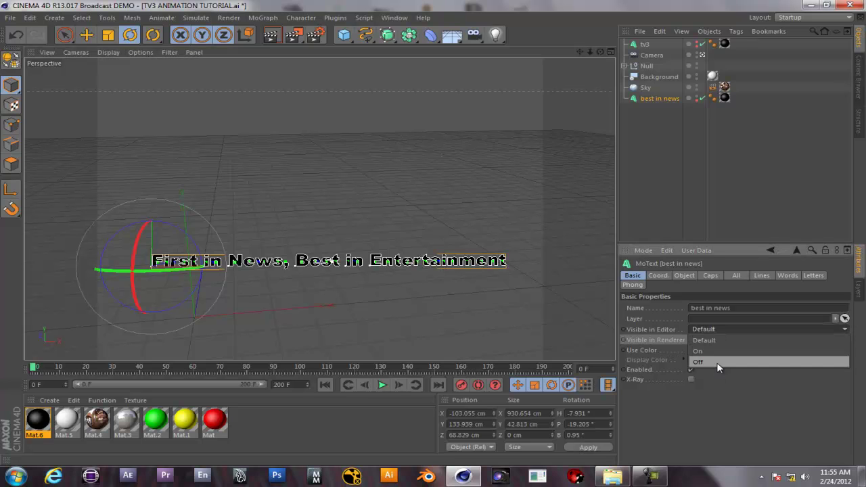
{"action": "left_click", "coordinate": [716, 363]}
{"action": "right_click", "coordinate": [653, 332]}
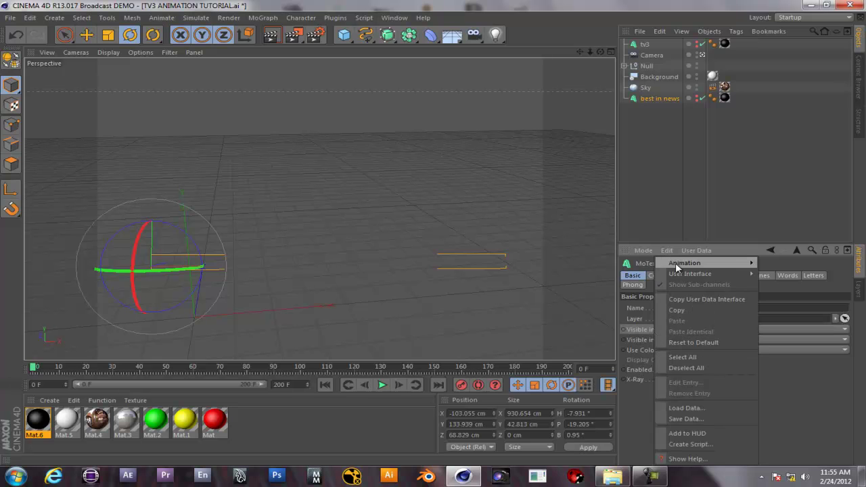
{"action": "left_click", "coordinate": [664, 295]}
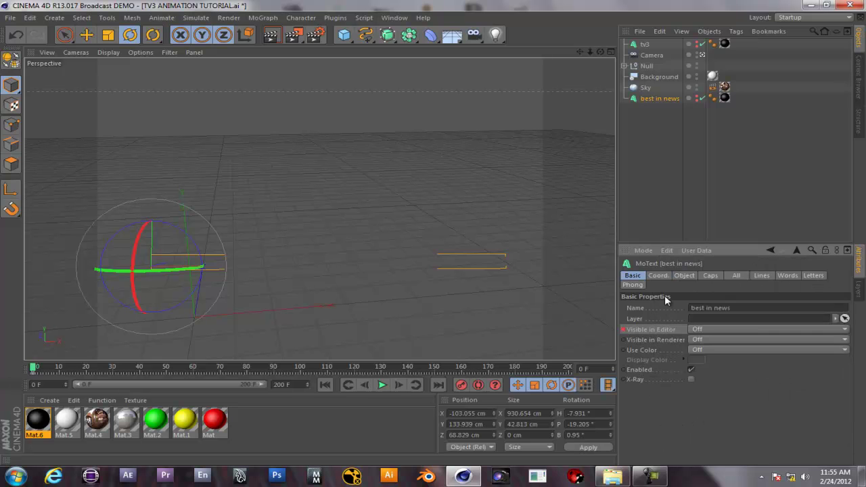
{"action": "right_click", "coordinate": [655, 340]}
{"action": "left_click", "coordinate": [785, 260]}
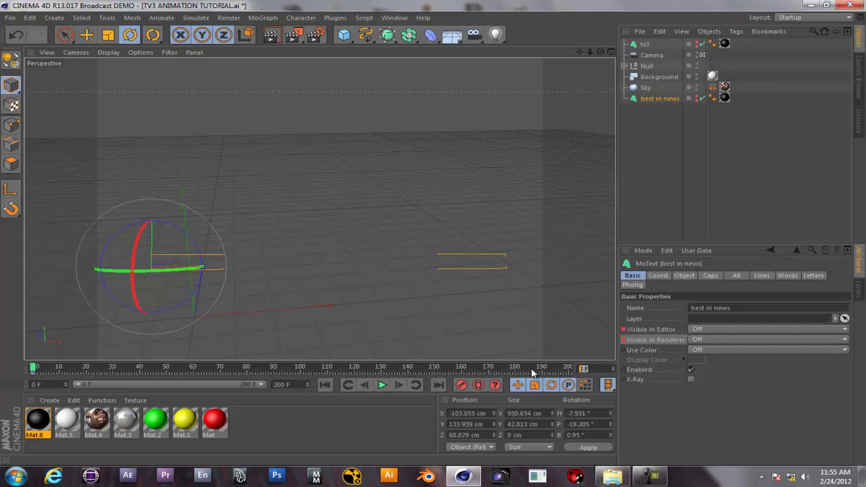
- At frame 135, set the best in news tagline's visibility in the editor and renderer to On and keyframe both
{"action": "type", "text": "5"}
{"action": "key", "text": "Return"}
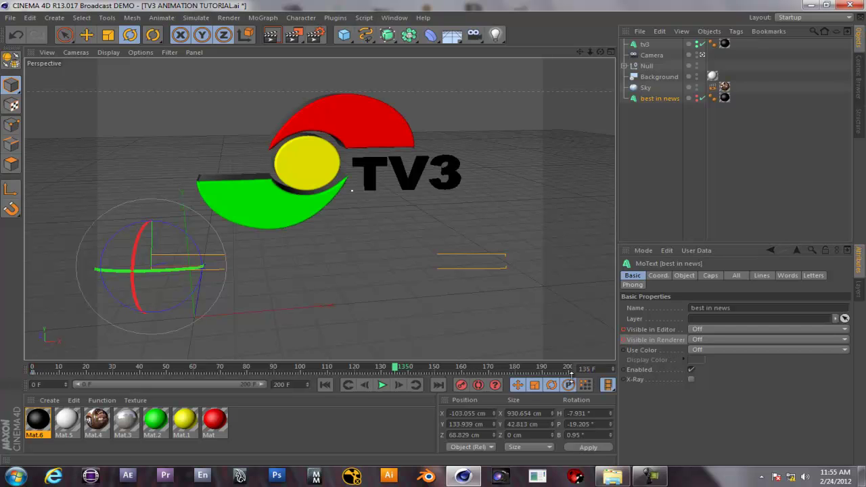
{"action": "left_click", "coordinate": [697, 340]}
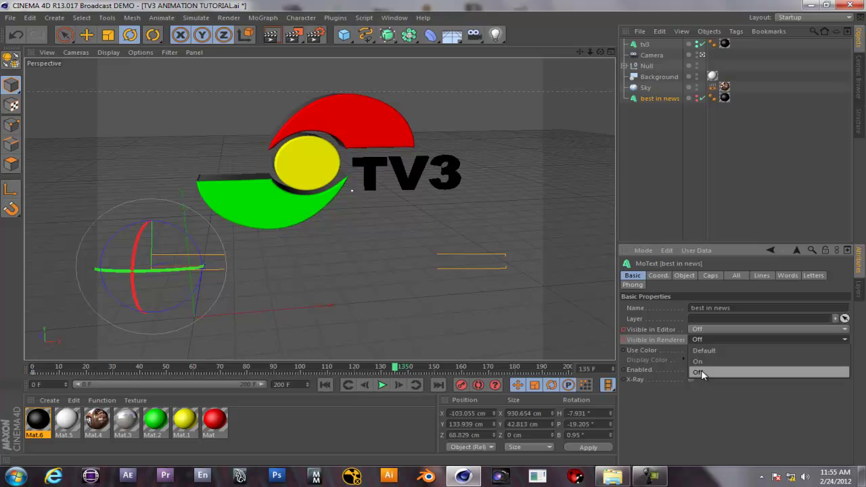
{"action": "left_click", "coordinate": [703, 363]}
{"action": "left_click", "coordinate": [709, 327]}
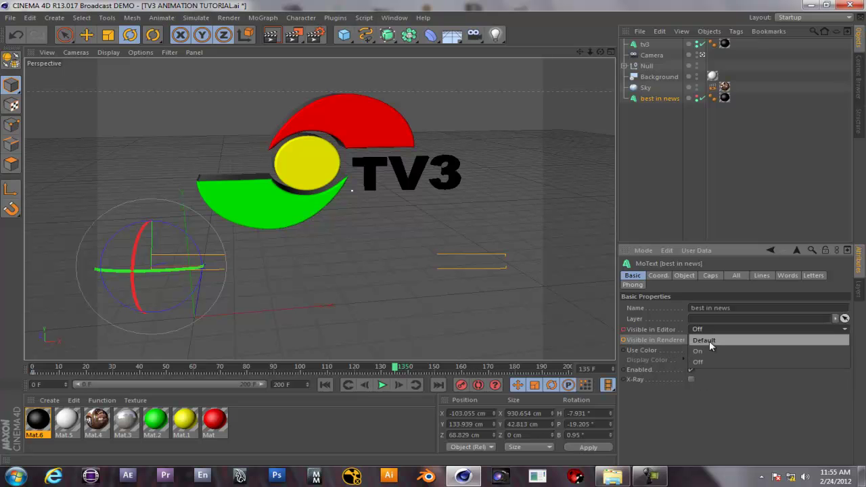
{"action": "left_click", "coordinate": [709, 352]}
{"action": "right_click", "coordinate": [657, 338]}
{"action": "mouse_move", "coordinate": [696, 262]}
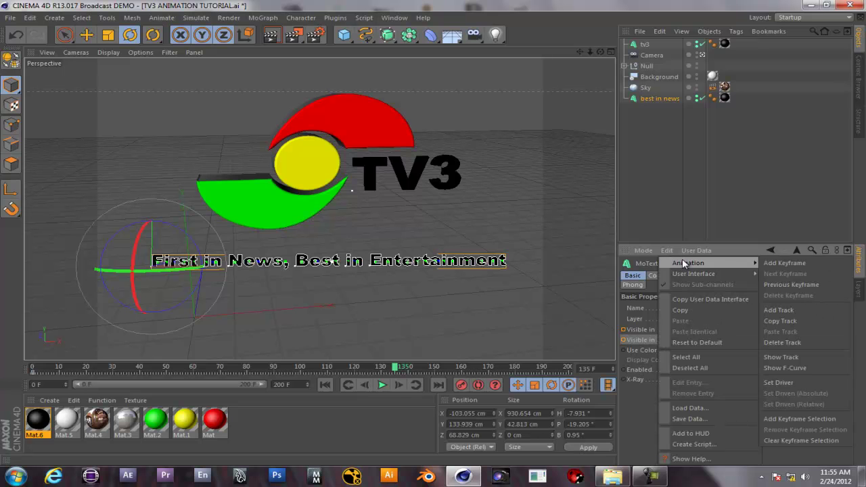
{"action": "left_click", "coordinate": [778, 262]}
{"action": "right_click", "coordinate": [663, 327]}
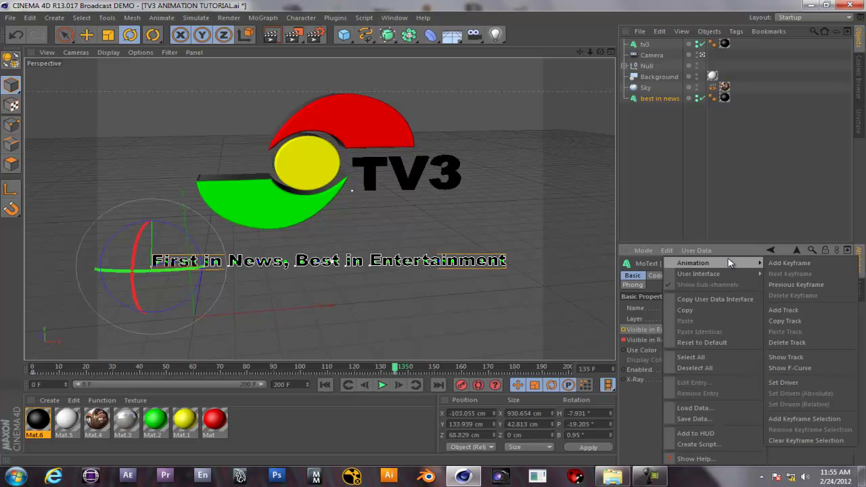
{"action": "left_click", "coordinate": [779, 262]}
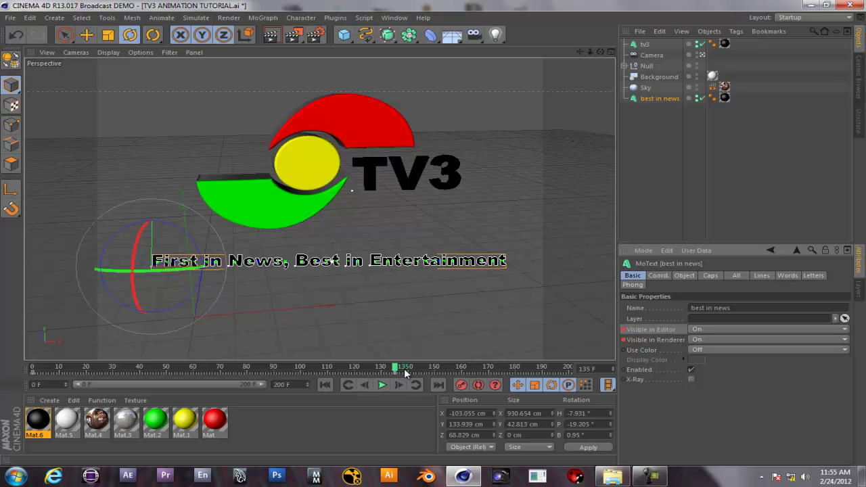
- Return the timeline to frame 0 and play the animation to check when both texts appear
{"action": "left_click_drag", "start_coordinate": [397, 369], "coordinate": [2, 368]}
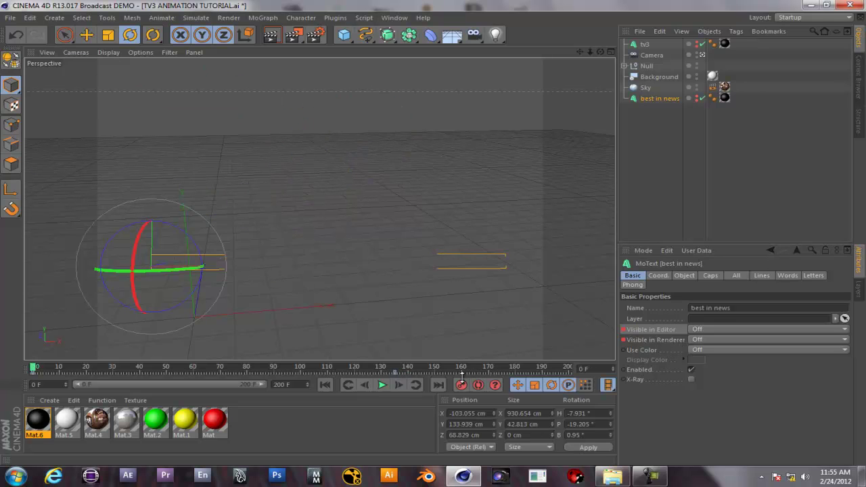
{"action": "left_click", "coordinate": [381, 385]}
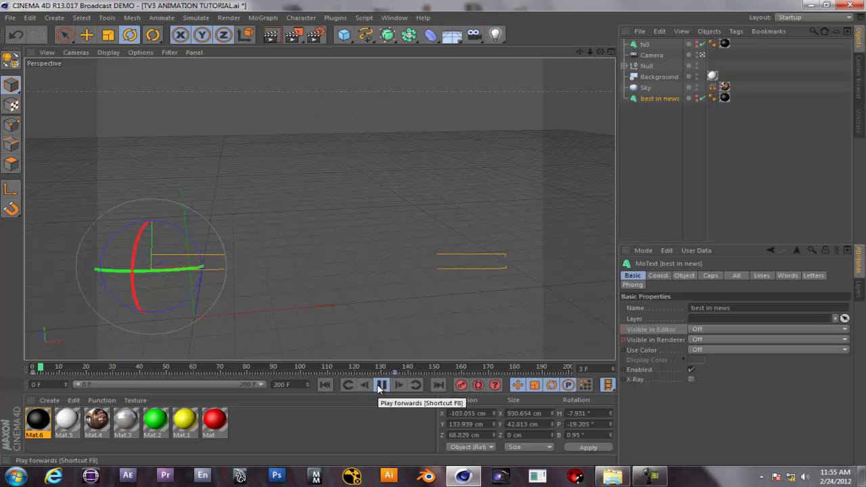
{"action": "left_click", "coordinate": [381, 384]}
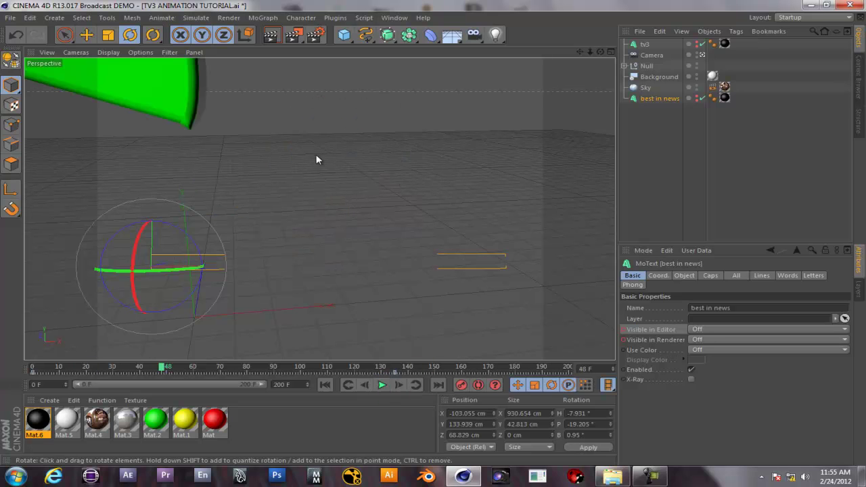
{"action": "left_click", "coordinate": [385, 385]}
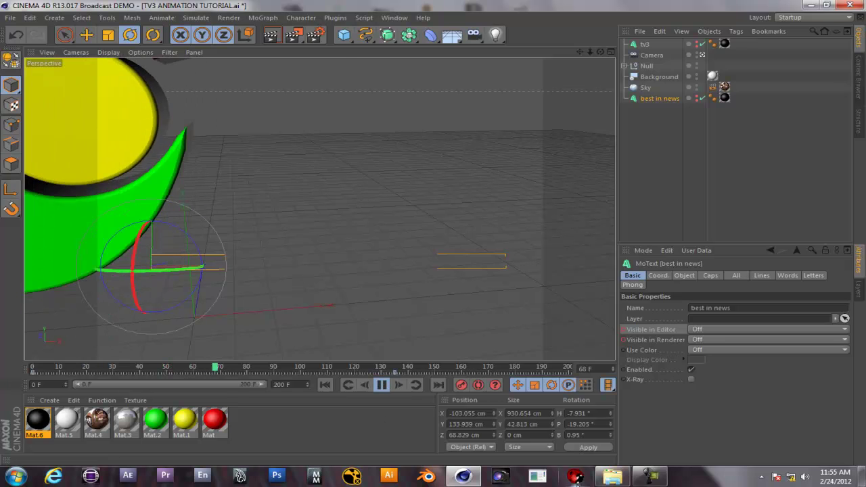
- Play the TV3 audio file from the For Editing folder alongside the running animation to compare their timing
{"action": "left_click", "coordinate": [612, 475]}
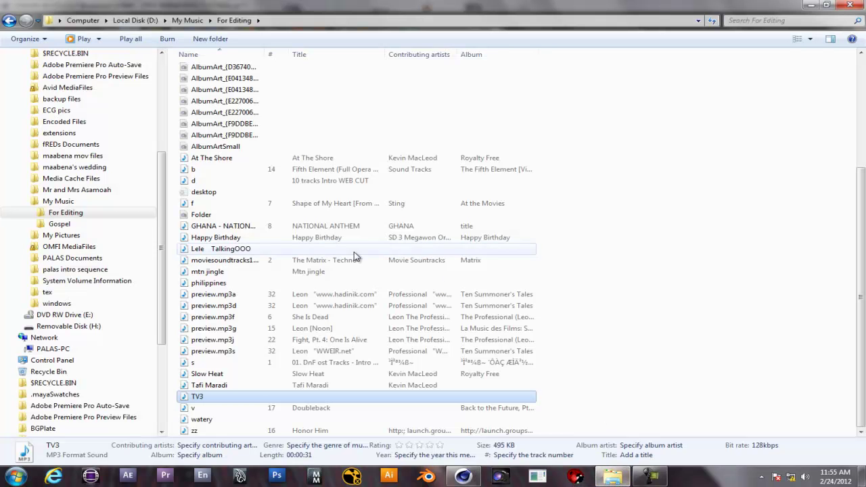
{"action": "double_click", "coordinate": [189, 399]}
{"action": "left_click", "coordinate": [810, 5]}
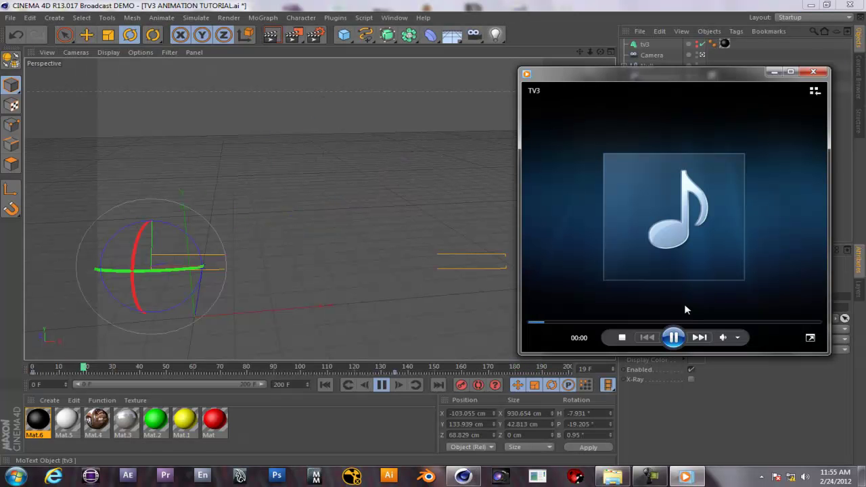
{"action": "mouse_move", "coordinate": [735, 341]}
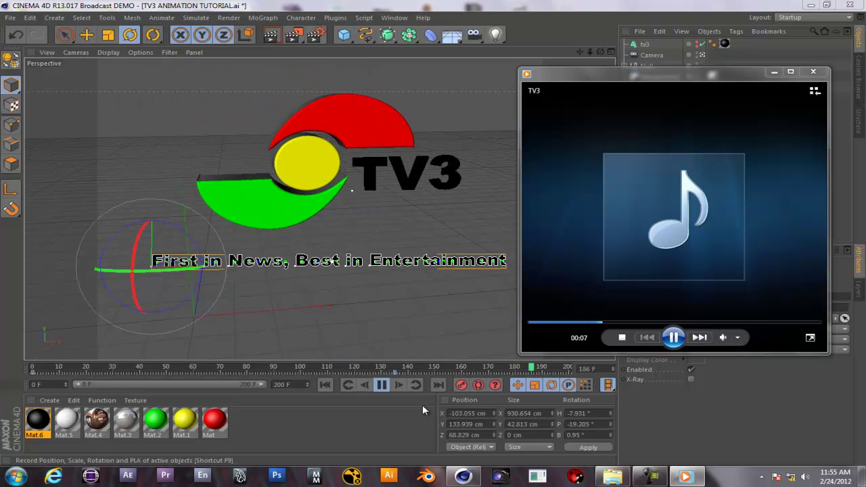
- Replay the logo spin and text reveal from several timeline points, then stop playback and close the TV3 audio player
{"action": "left_click", "coordinate": [255, 370]}
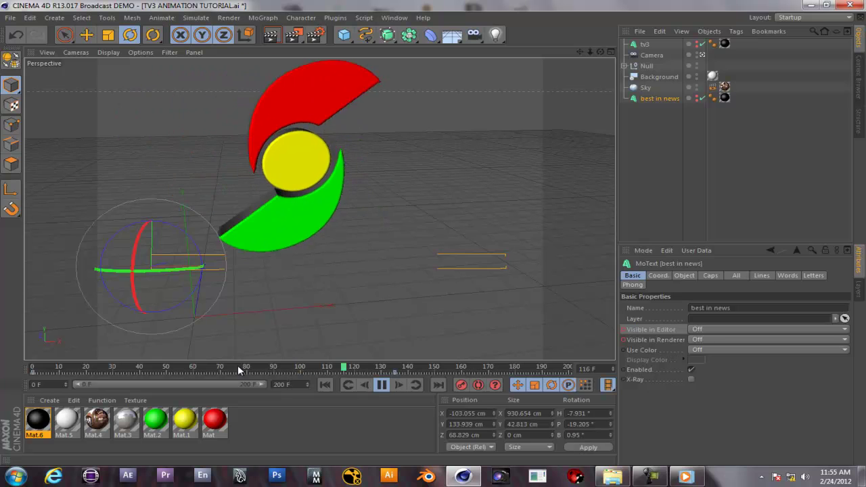
{"action": "left_click", "coordinate": [189, 370]}
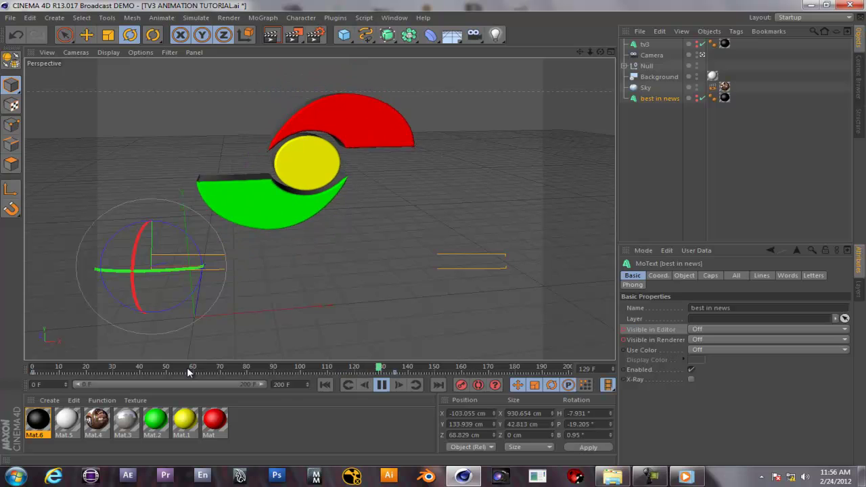
{"action": "left_click", "coordinate": [188, 372]}
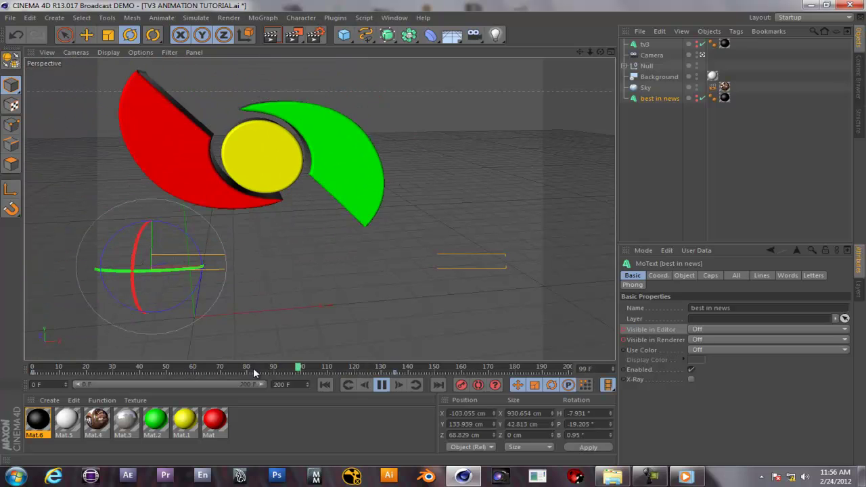
{"action": "left_click", "coordinate": [321, 371]}
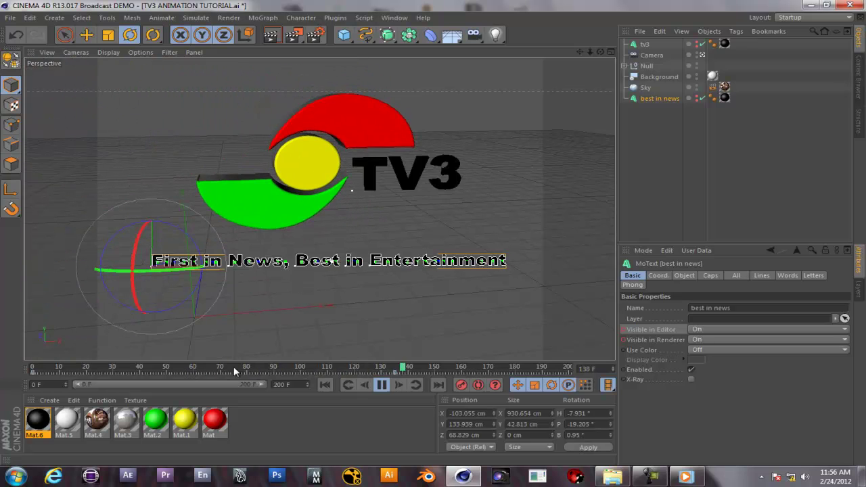
{"action": "left_click", "coordinate": [155, 367]}
{"action": "left_click", "coordinate": [382, 385]}
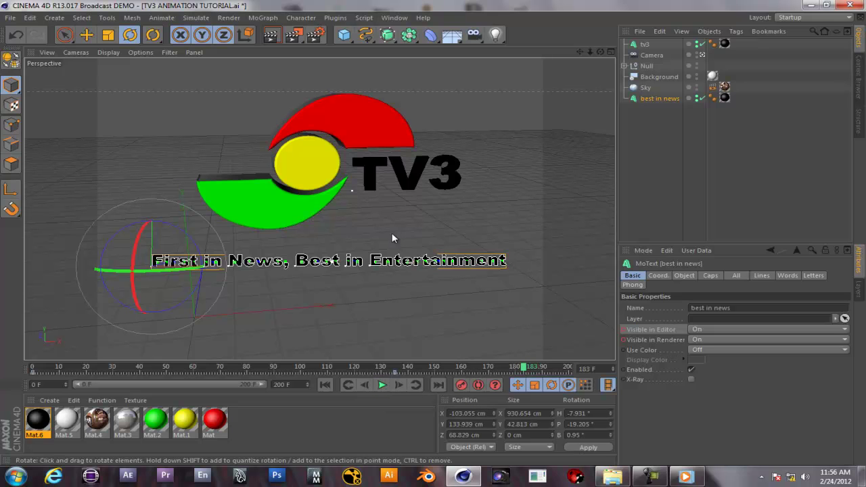
{"action": "left_click", "coordinate": [685, 476]}
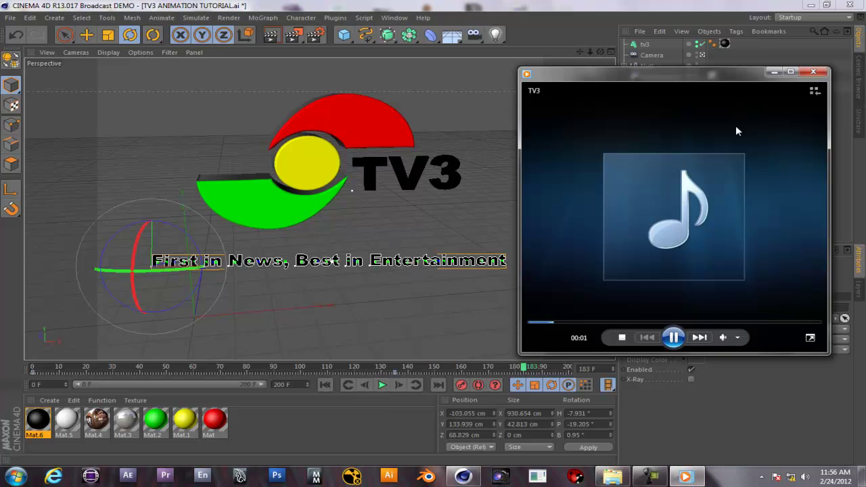
{"action": "left_click", "coordinate": [819, 71]}
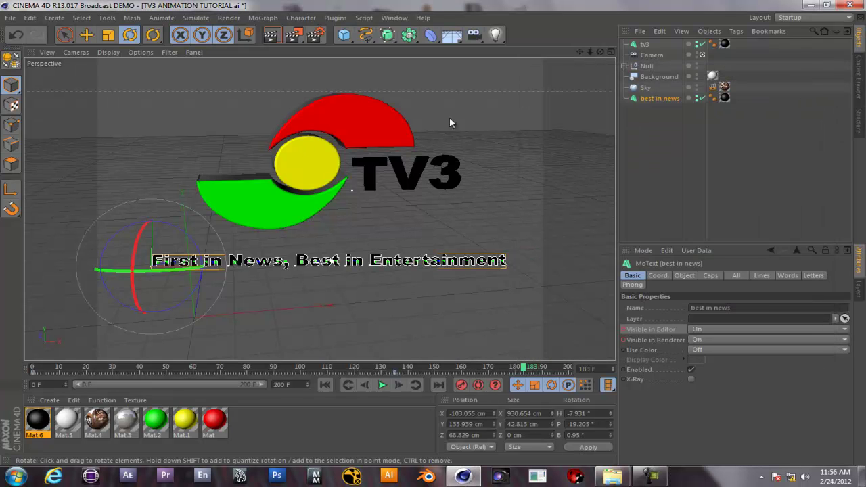